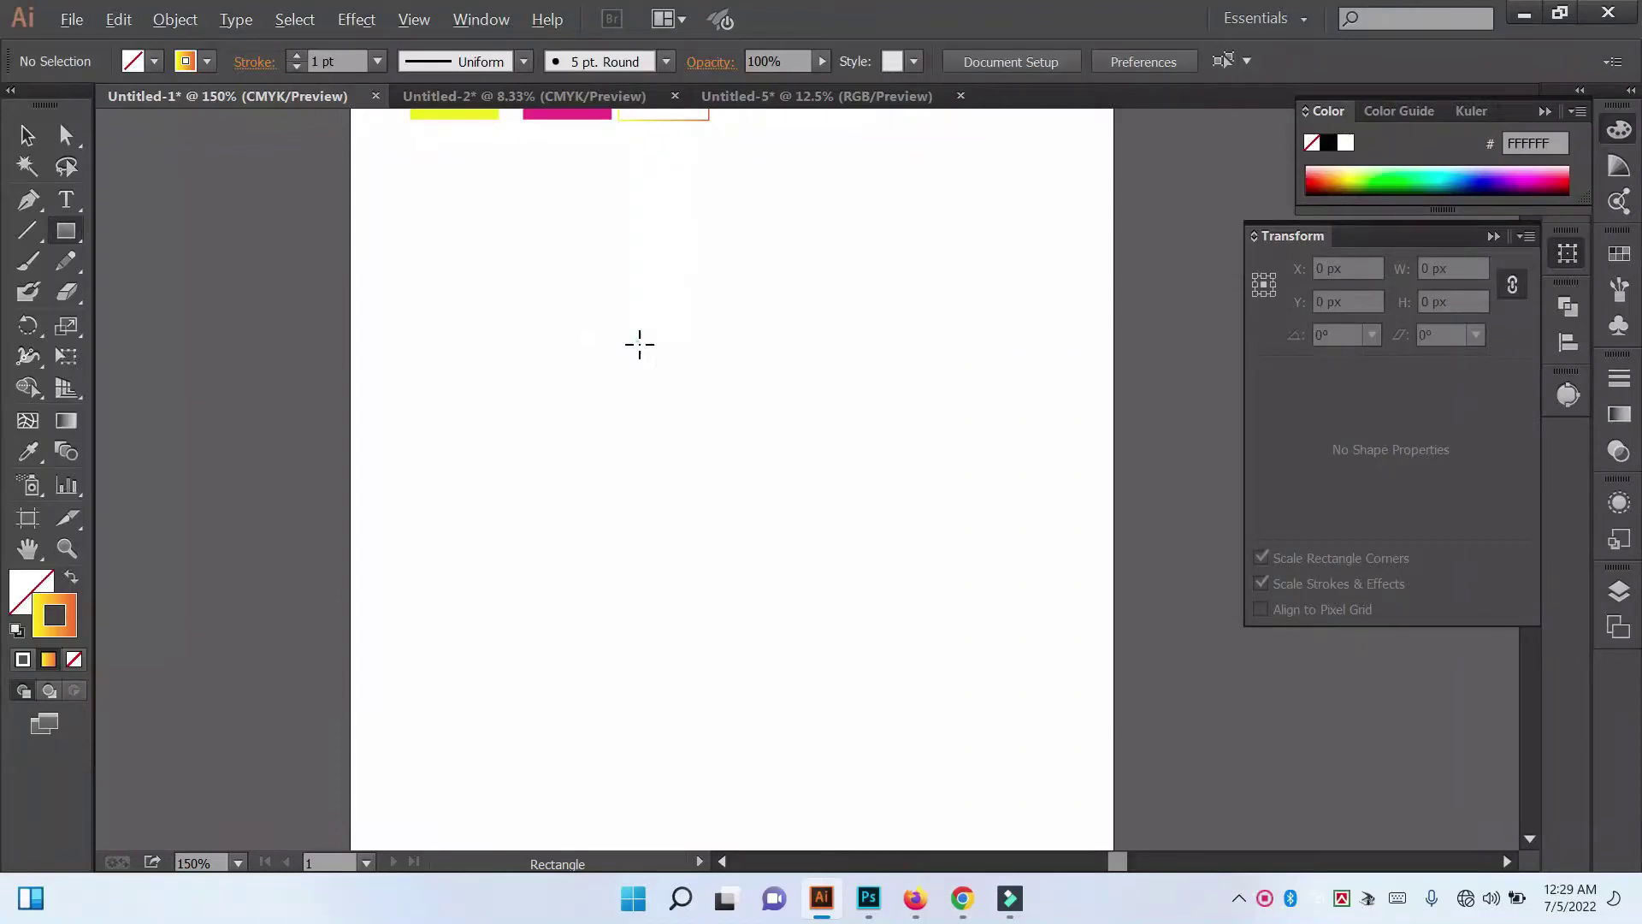
Step: Draw a tall narrow rectangle on the artboard and nudge it slightly down and left
drag(639, 345, 653, 511)
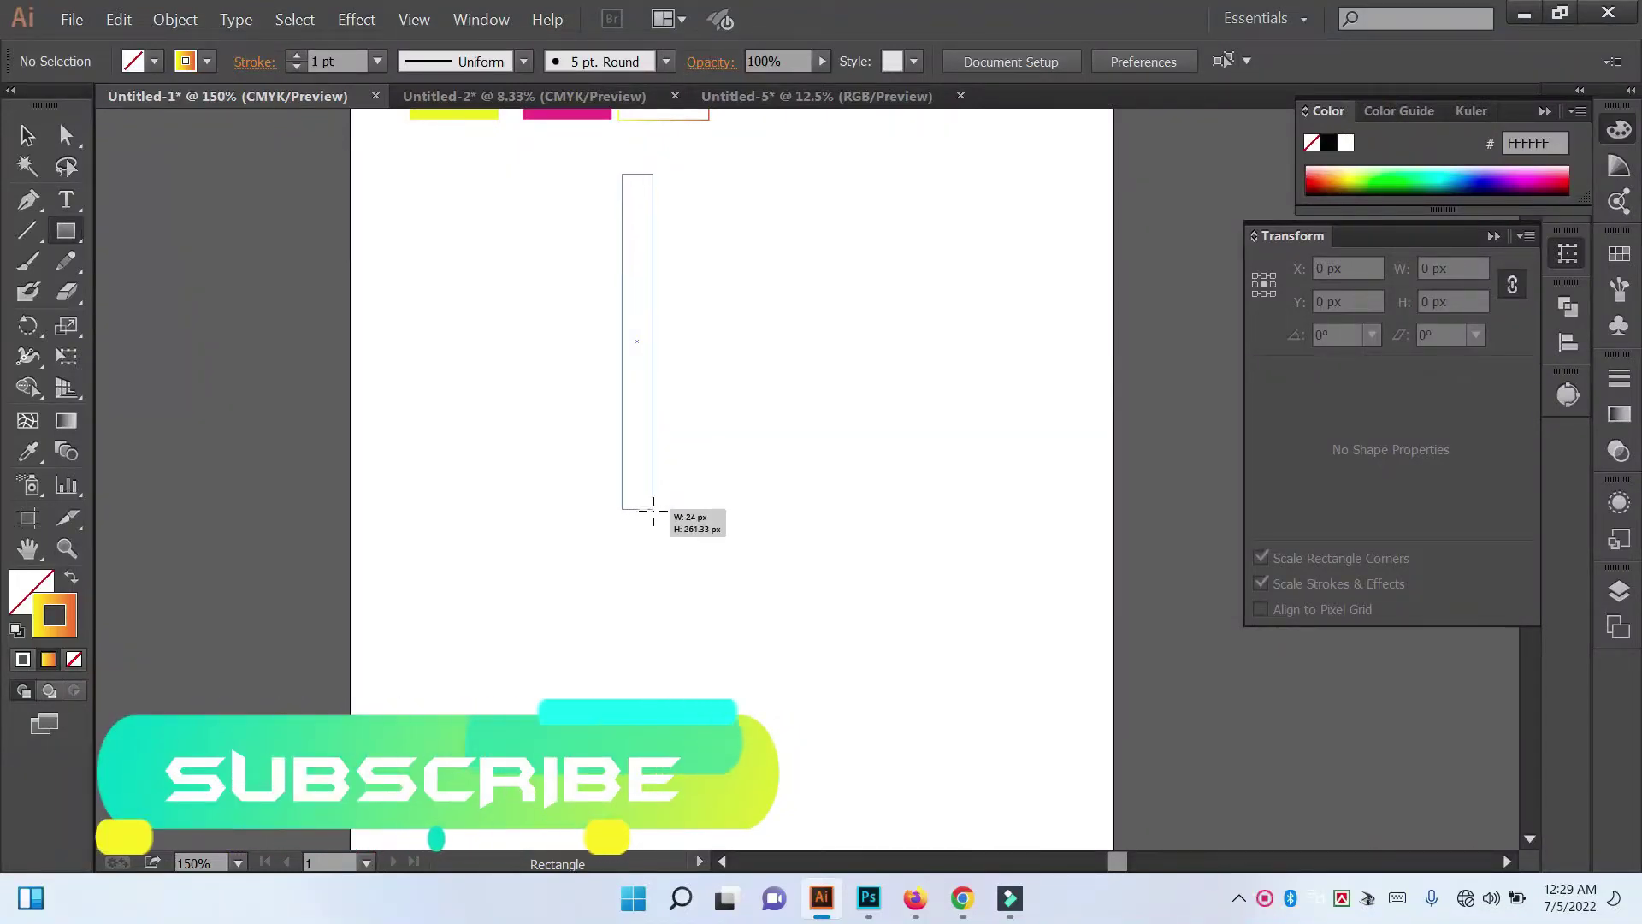
drag(653, 510, 653, 516)
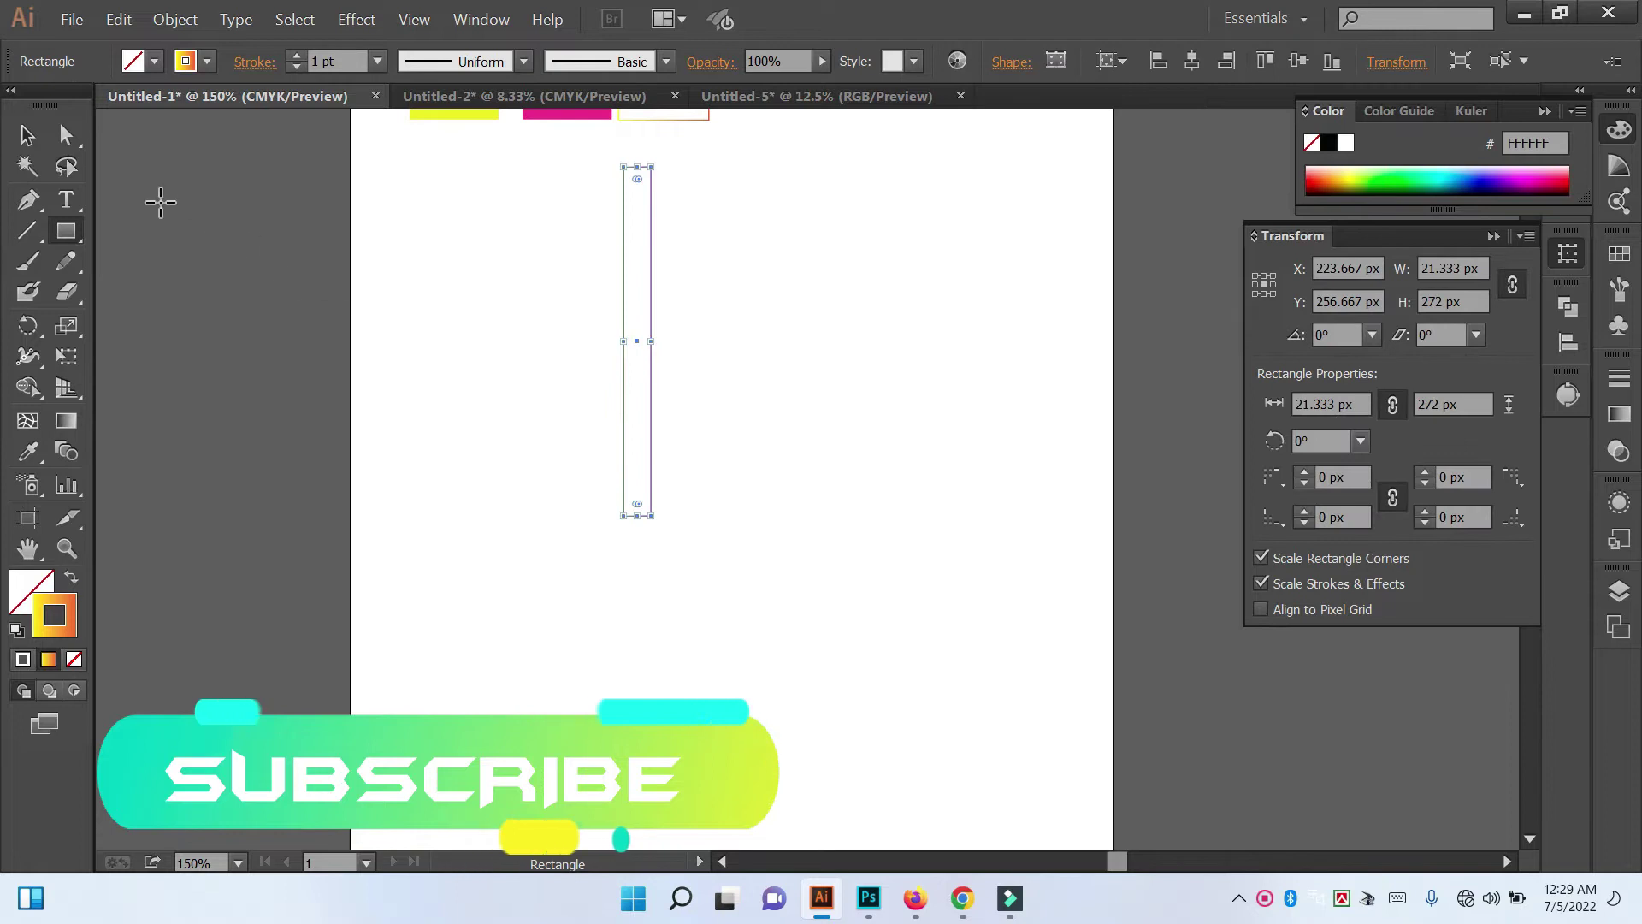
key(v)
drag(542, 337, 743, 402)
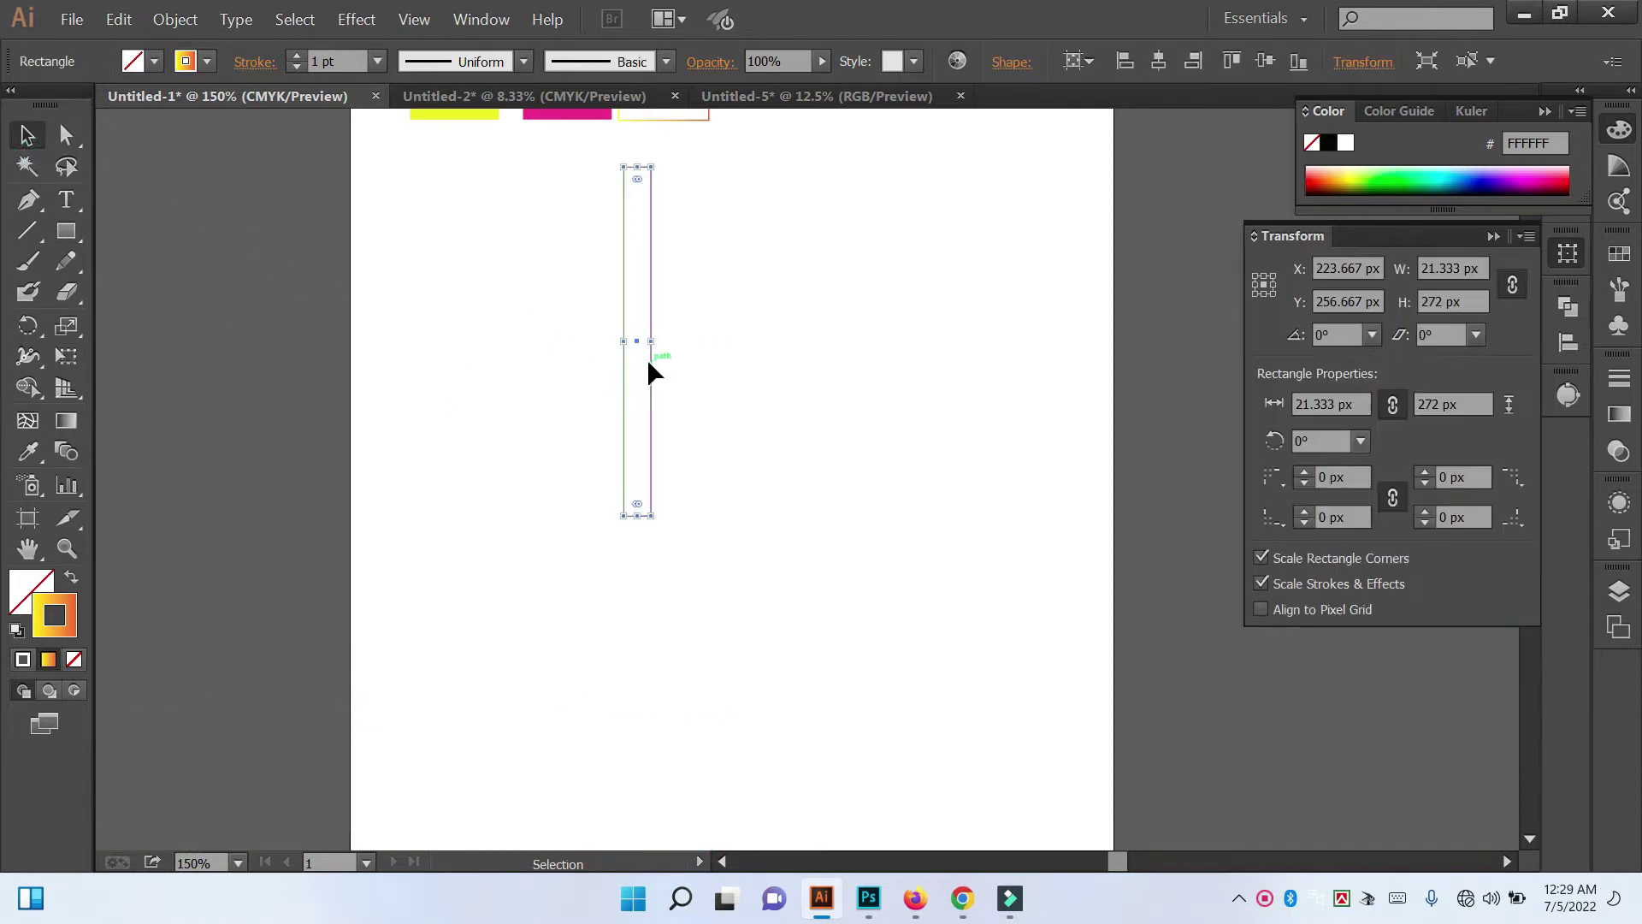
drag(648, 360, 637, 425)
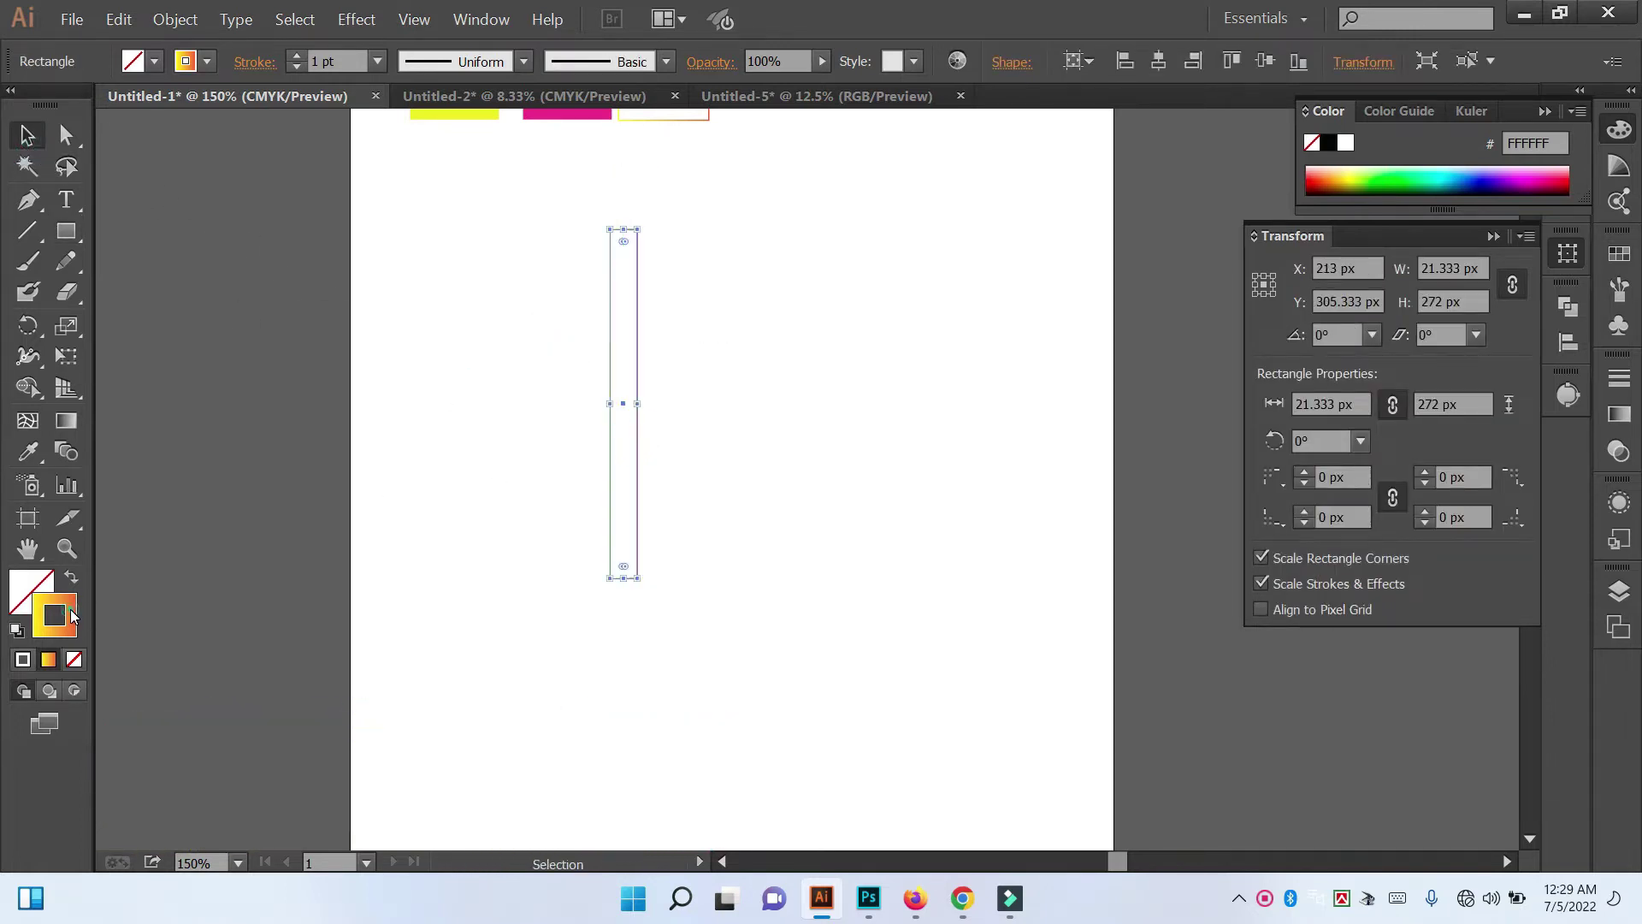
Step: Remove the rectangle's outline and fill it with gray 5D5D5D using the Eyedropper
click(73, 659)
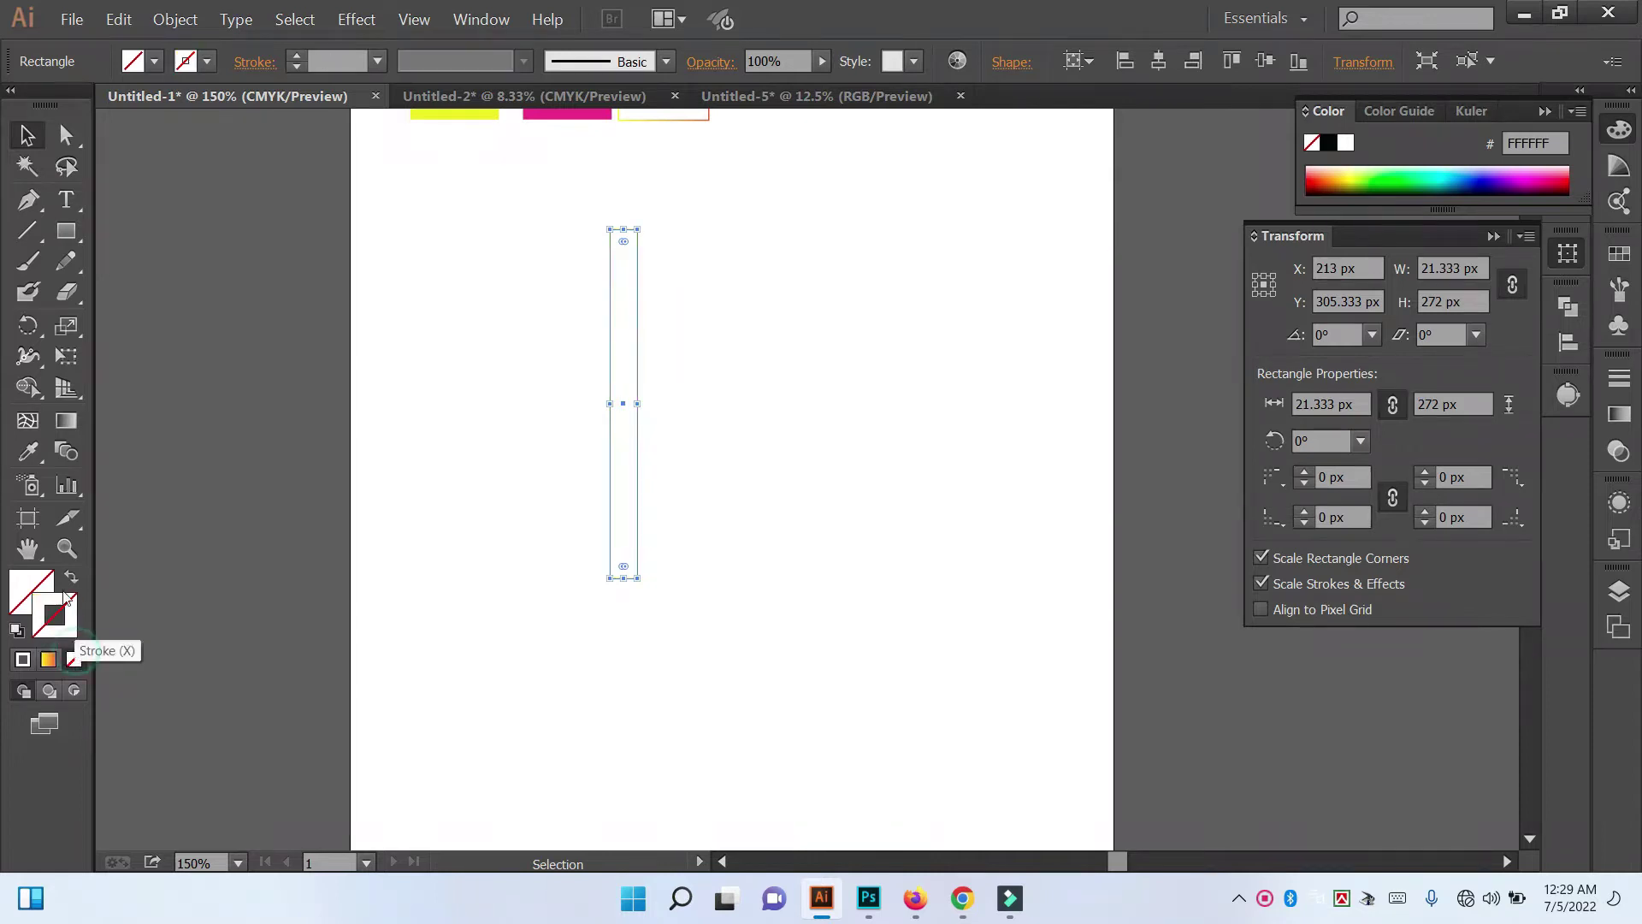
click(35, 455)
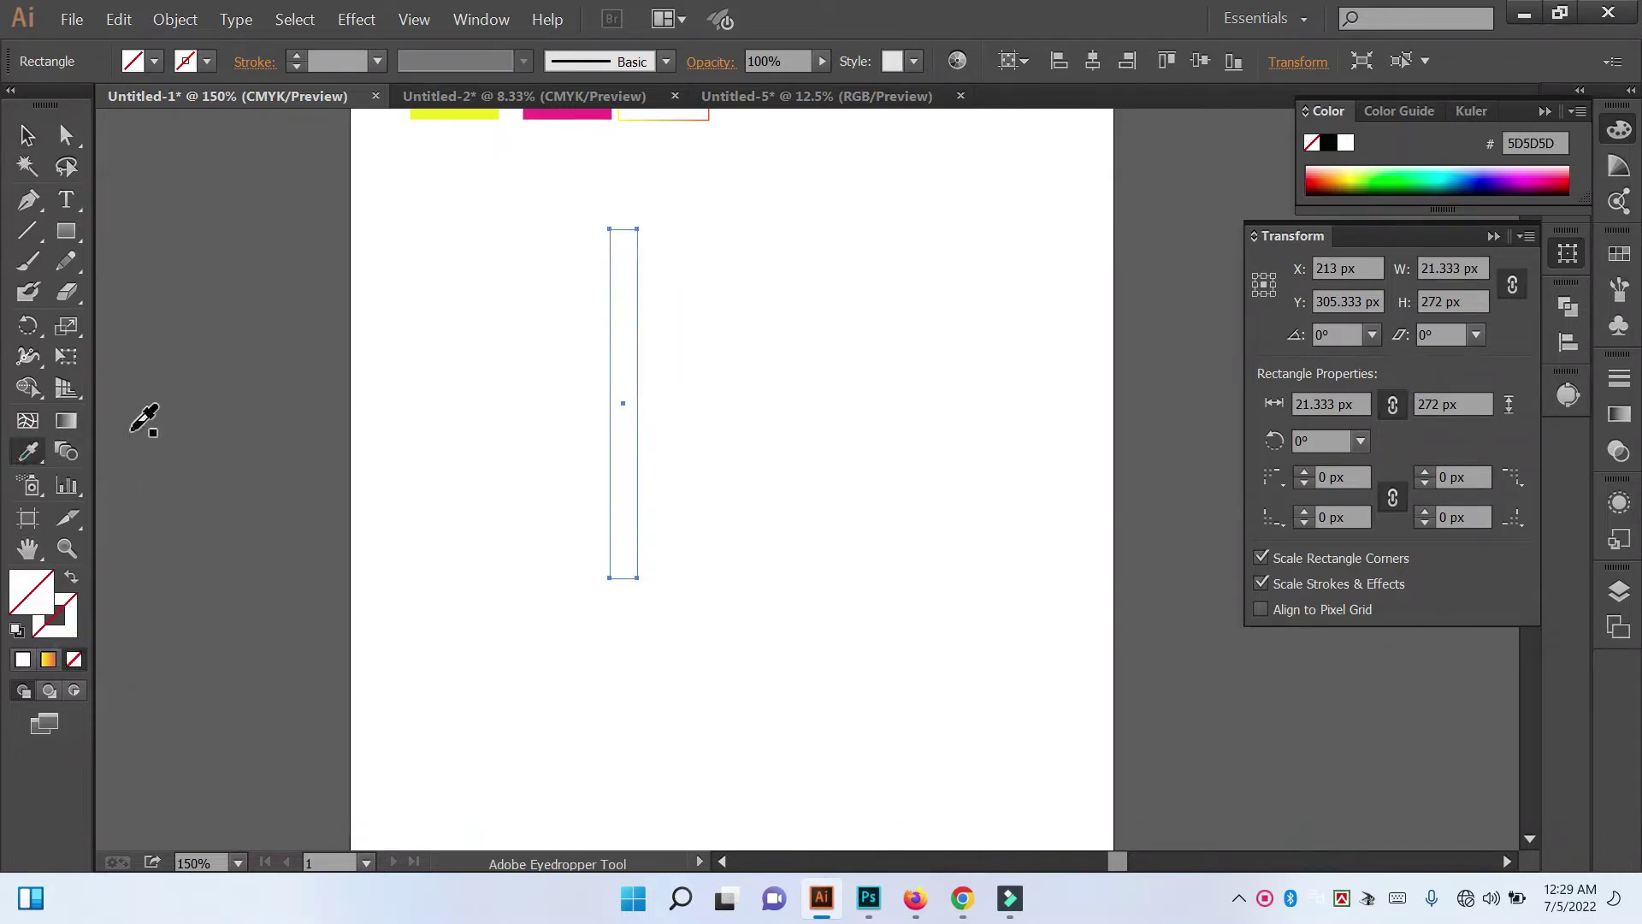
click(133, 429)
click(26, 134)
click(279, 234)
drag(505, 282, 685, 396)
Step: Try a -20° rotation on the bar, then undo it so the bar stands vertical
right_click(618, 391)
mouse_move(726, 664)
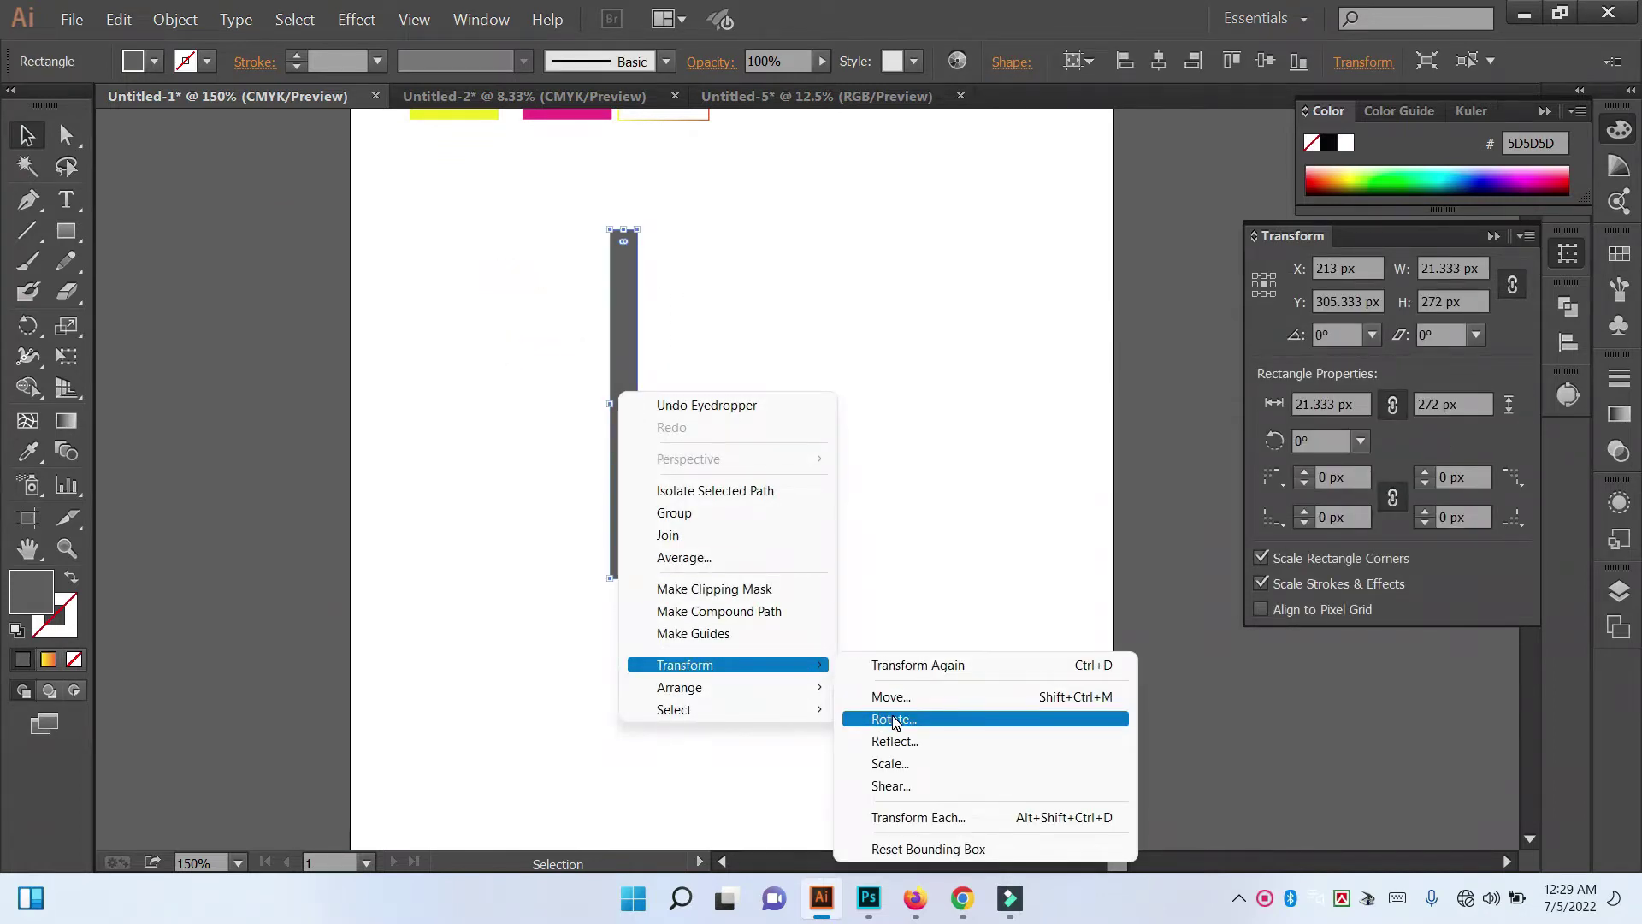
click(896, 721)
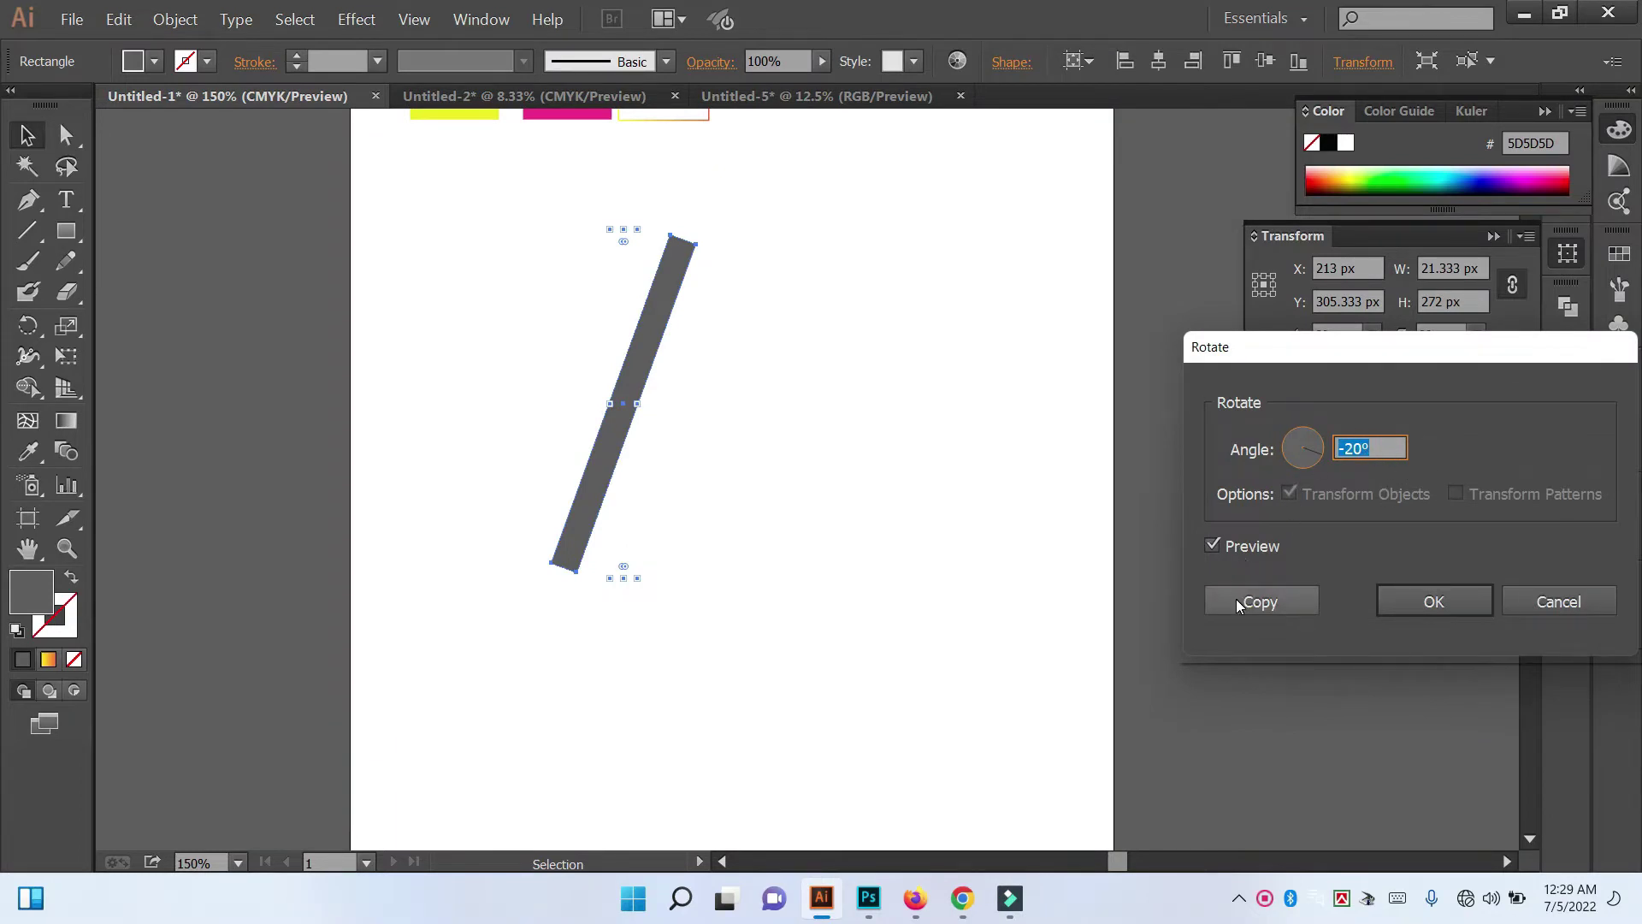
click(1423, 590)
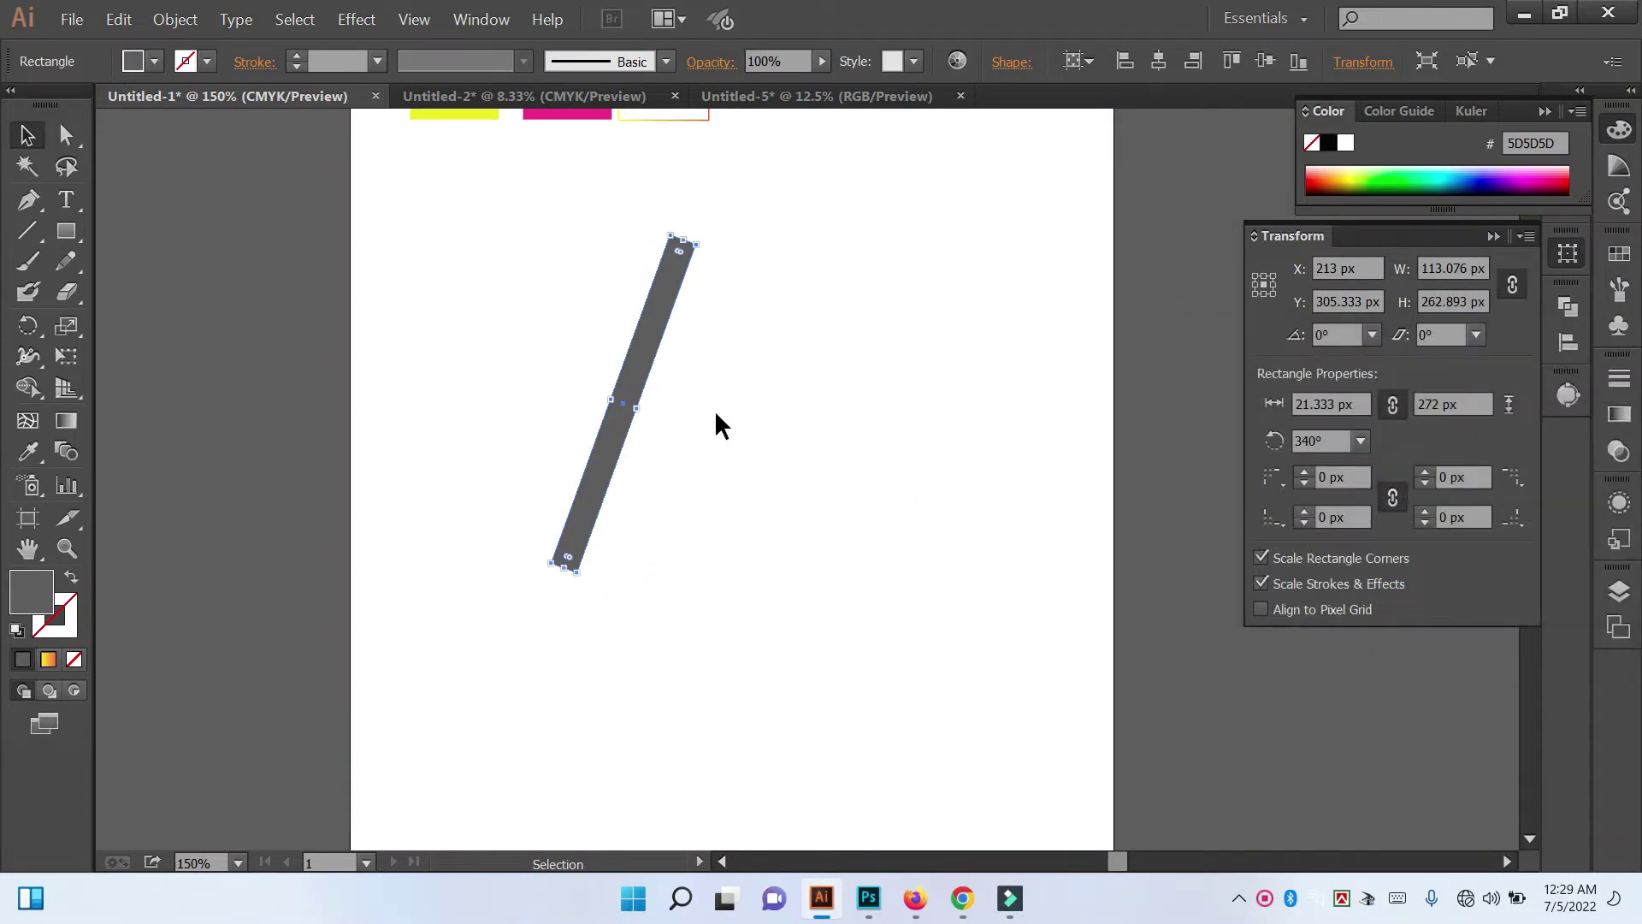
right_click(627, 394)
mouse_move(734, 660)
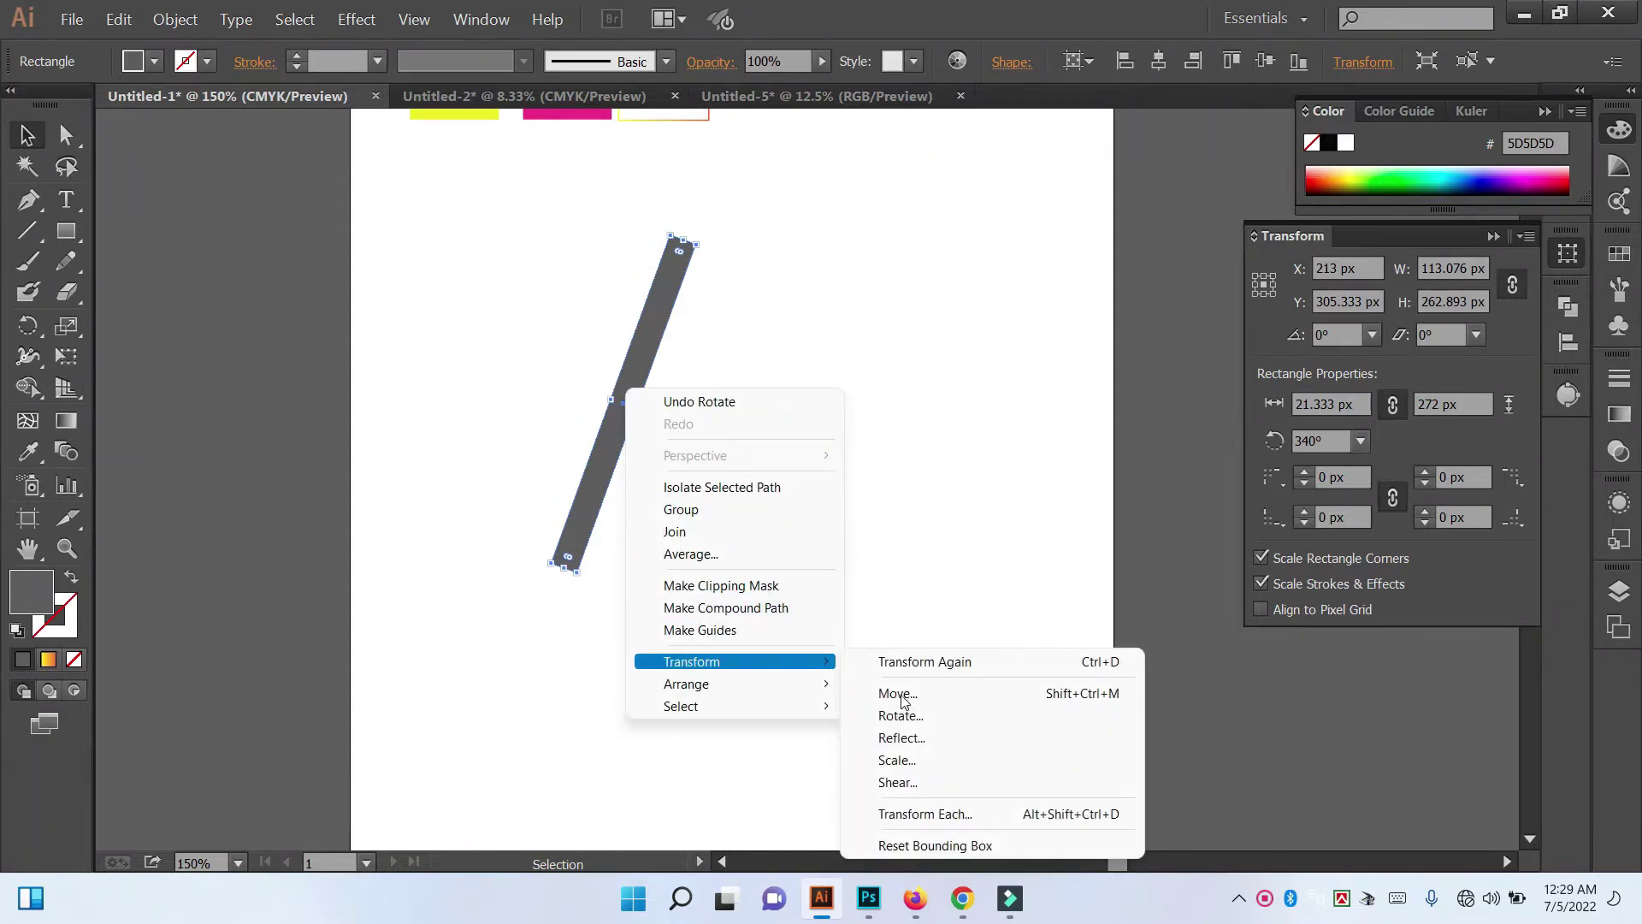
click(1013, 724)
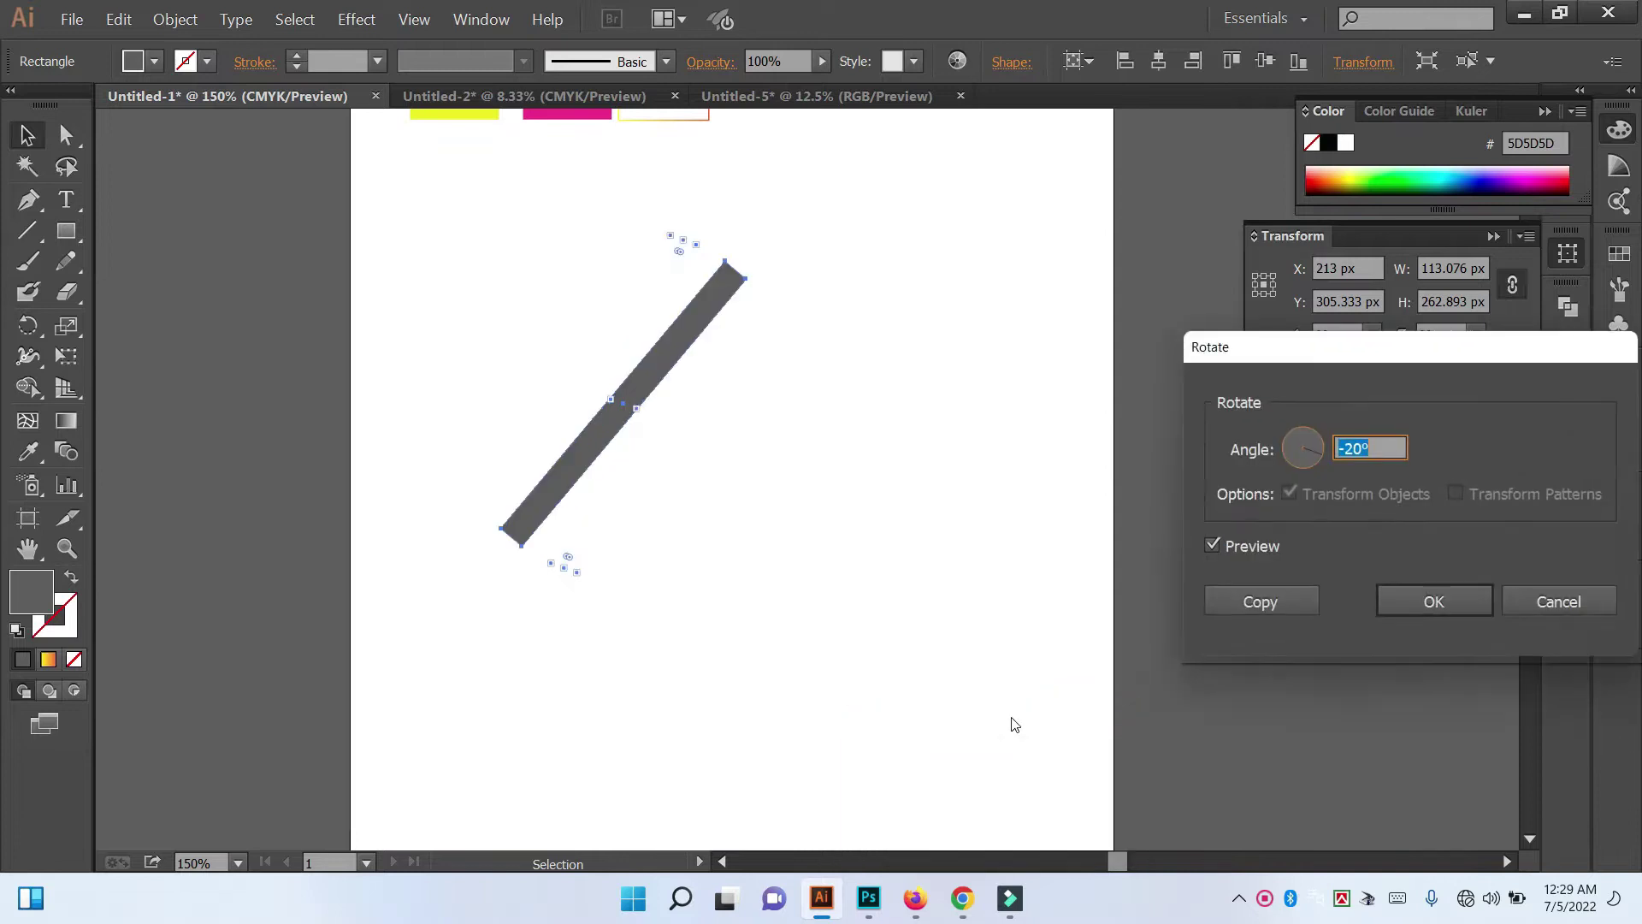
click(1539, 603)
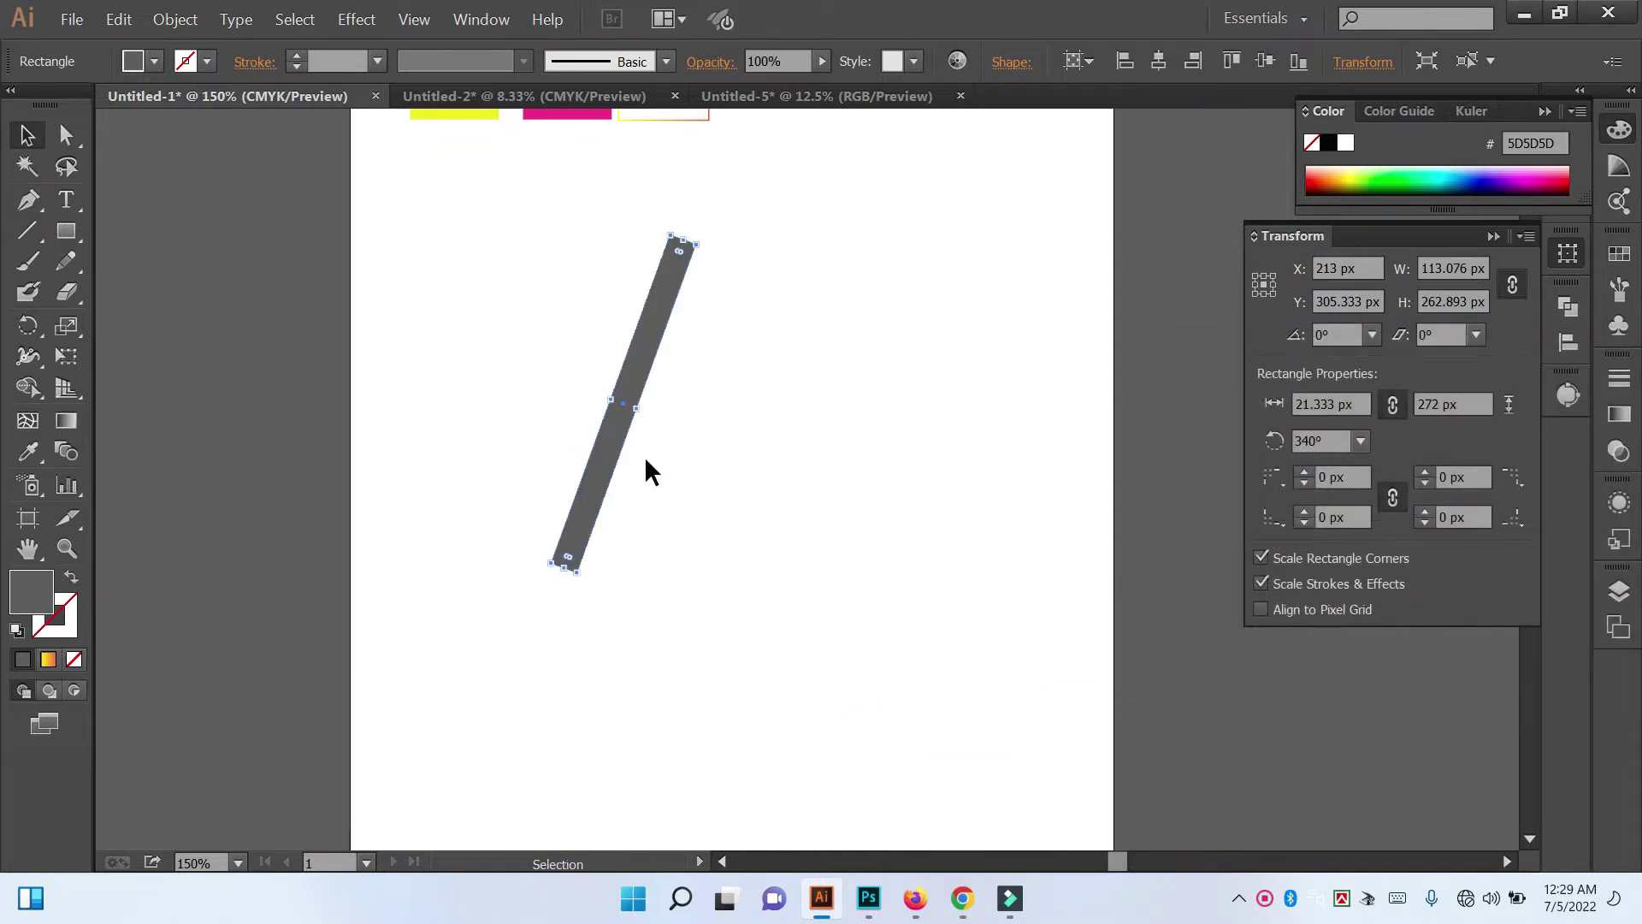
key(ctrl+z)
Step: Make a -20° rotated copy of the bar and move the original to the artboard's left edge
right_click(620, 451)
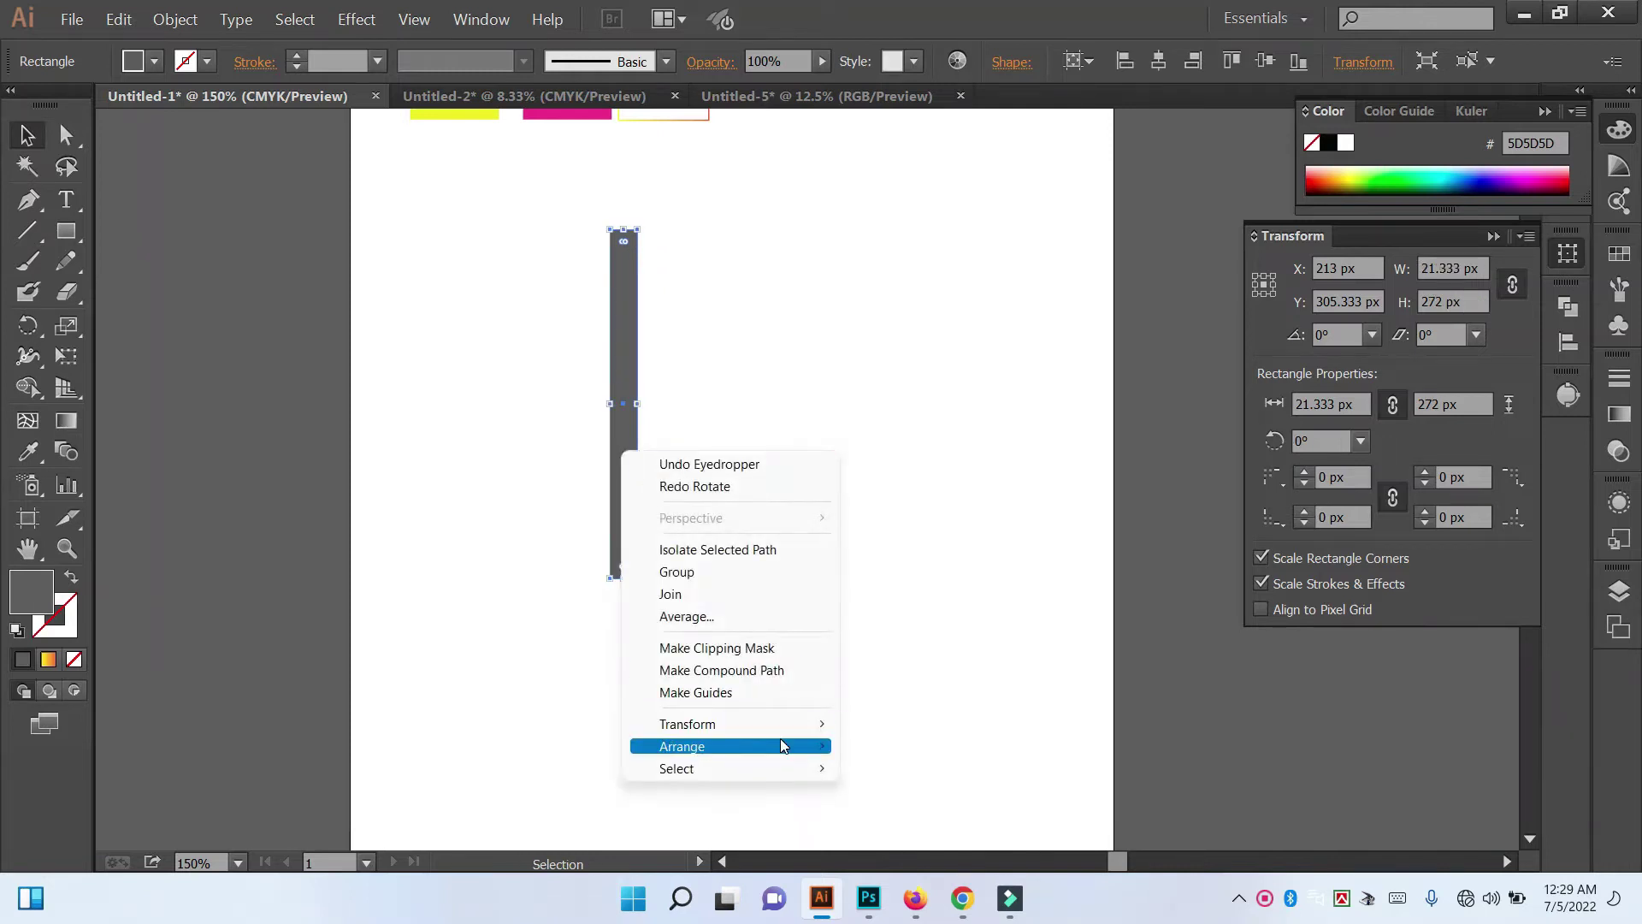
click(802, 724)
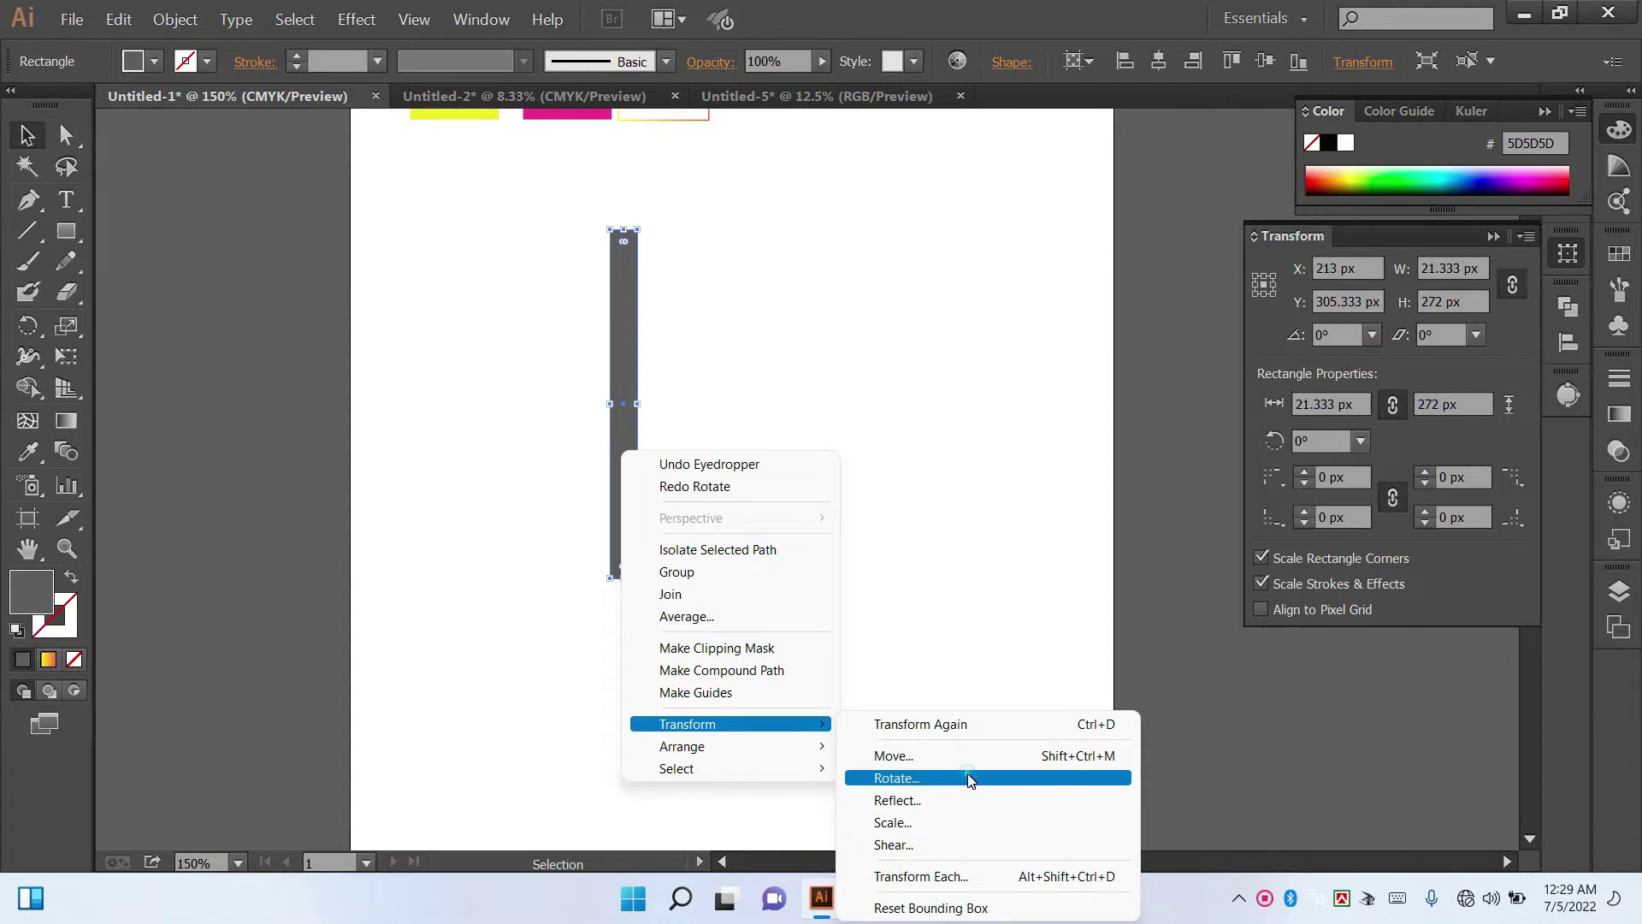
click(971, 779)
click(1249, 599)
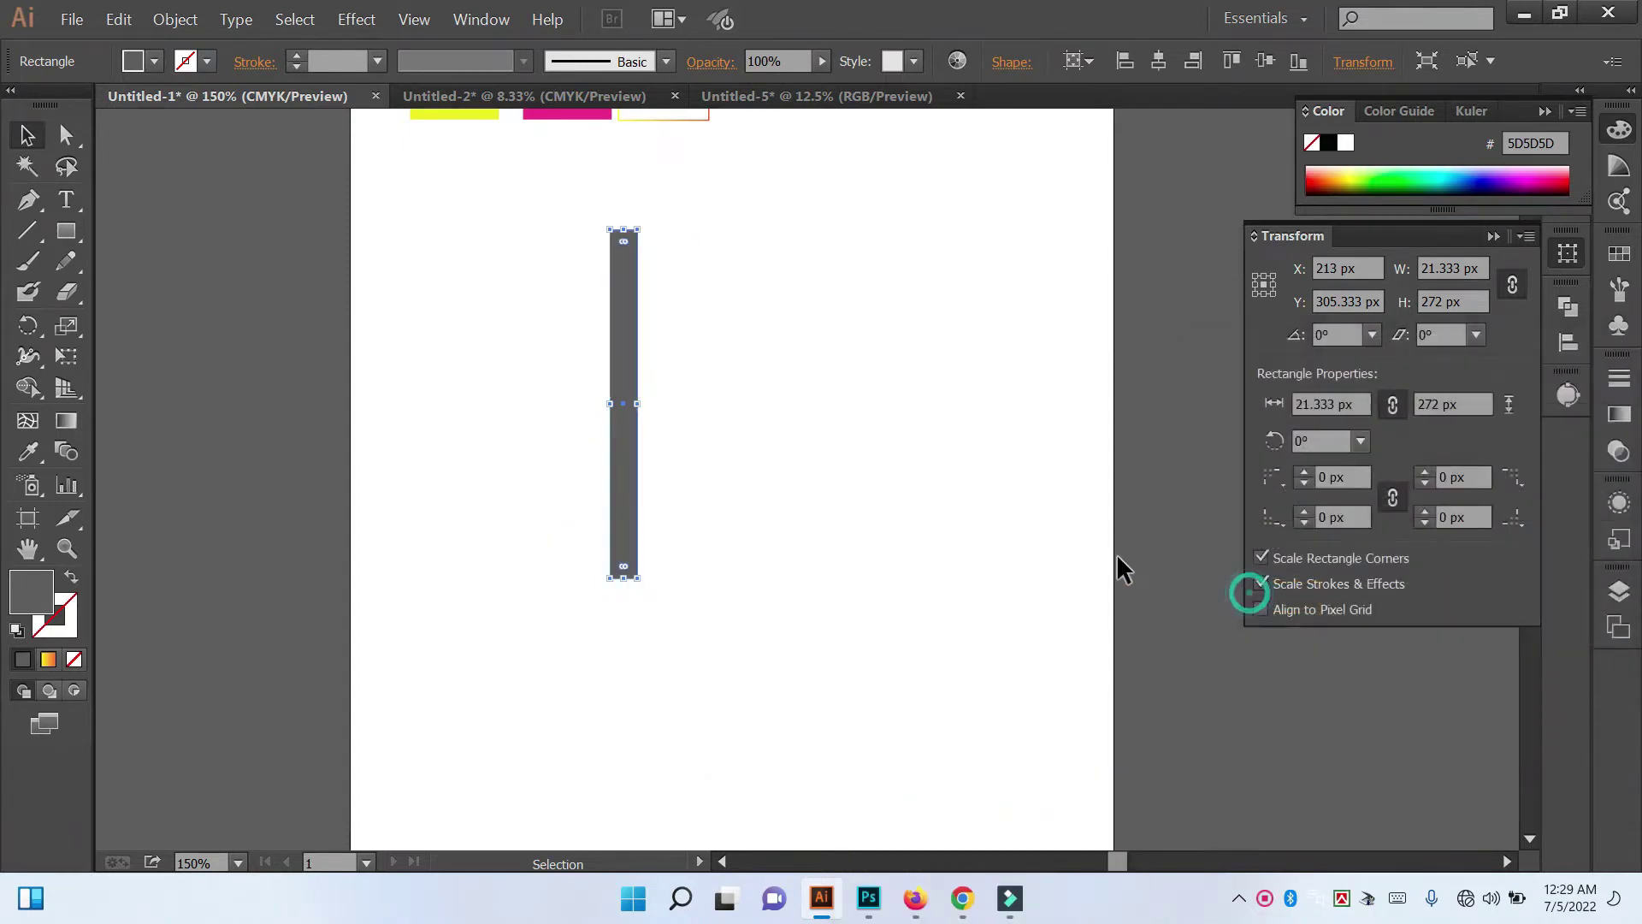
drag(629, 315, 375, 332)
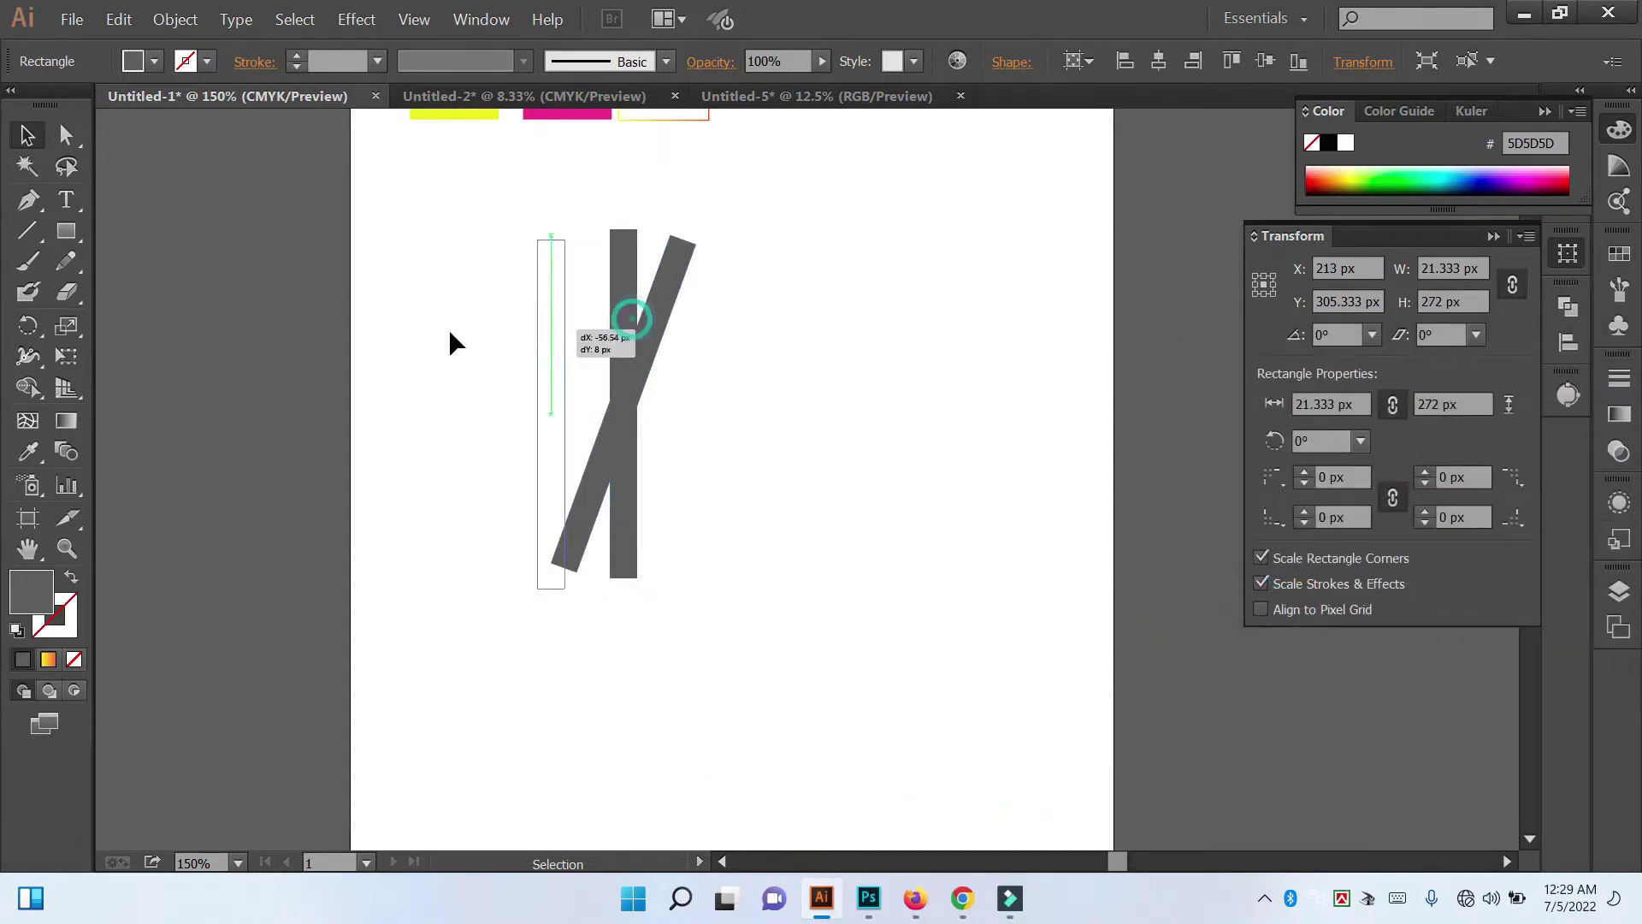
click(474, 323)
Step: Add a copy of the tilted bar reflected across the vertical axis
click(650, 378)
right_click(640, 386)
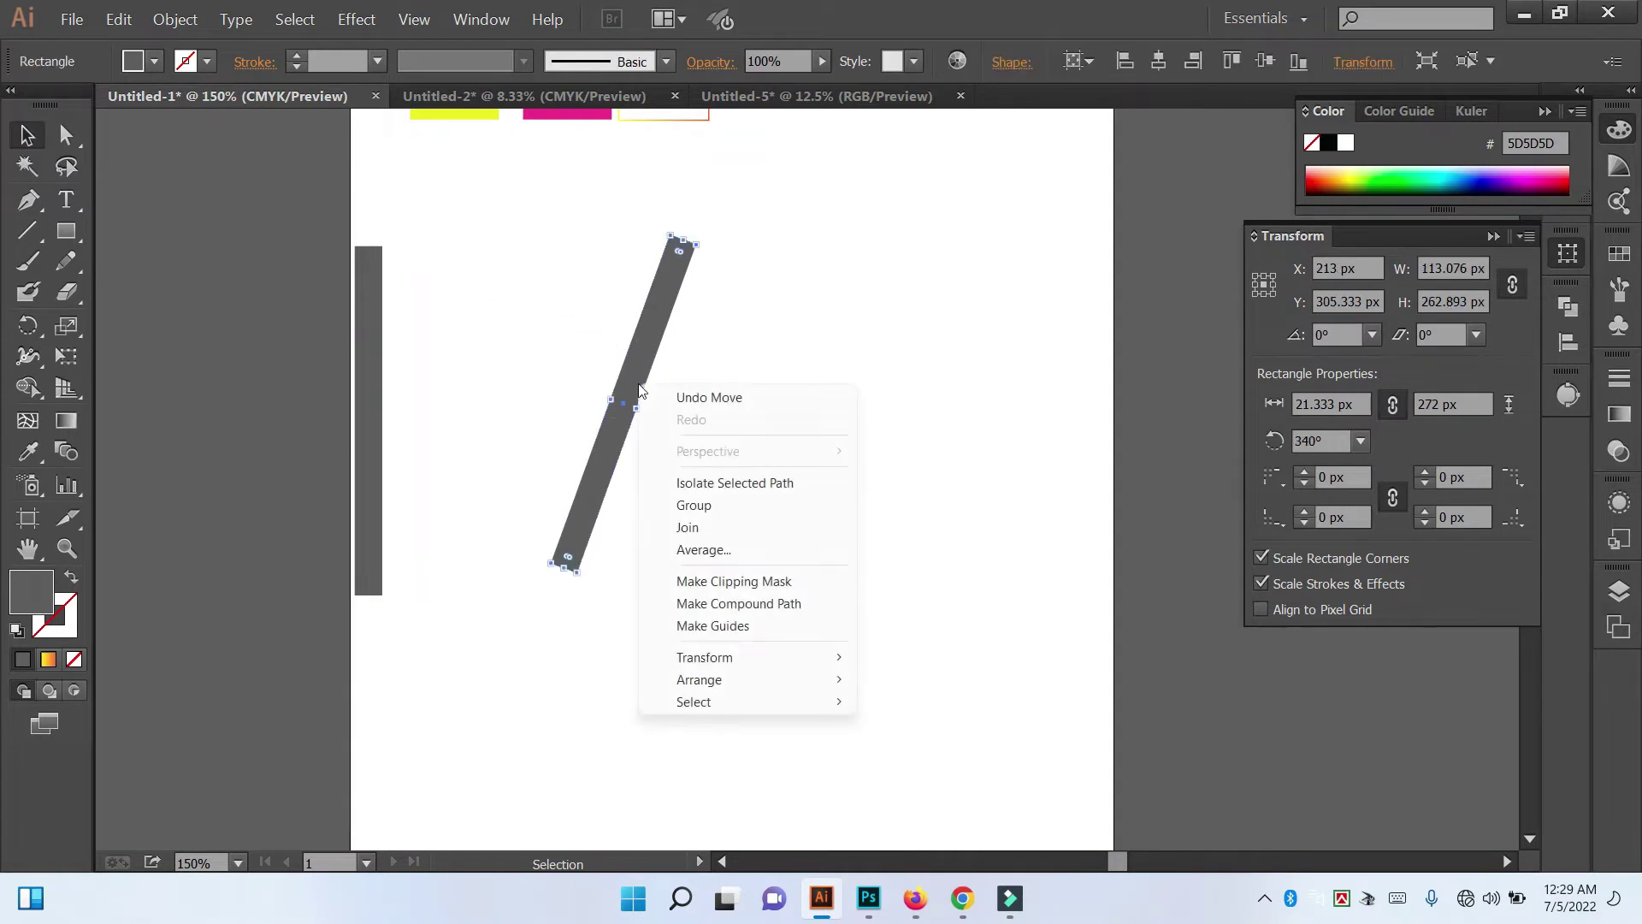
mouse_move(748, 657)
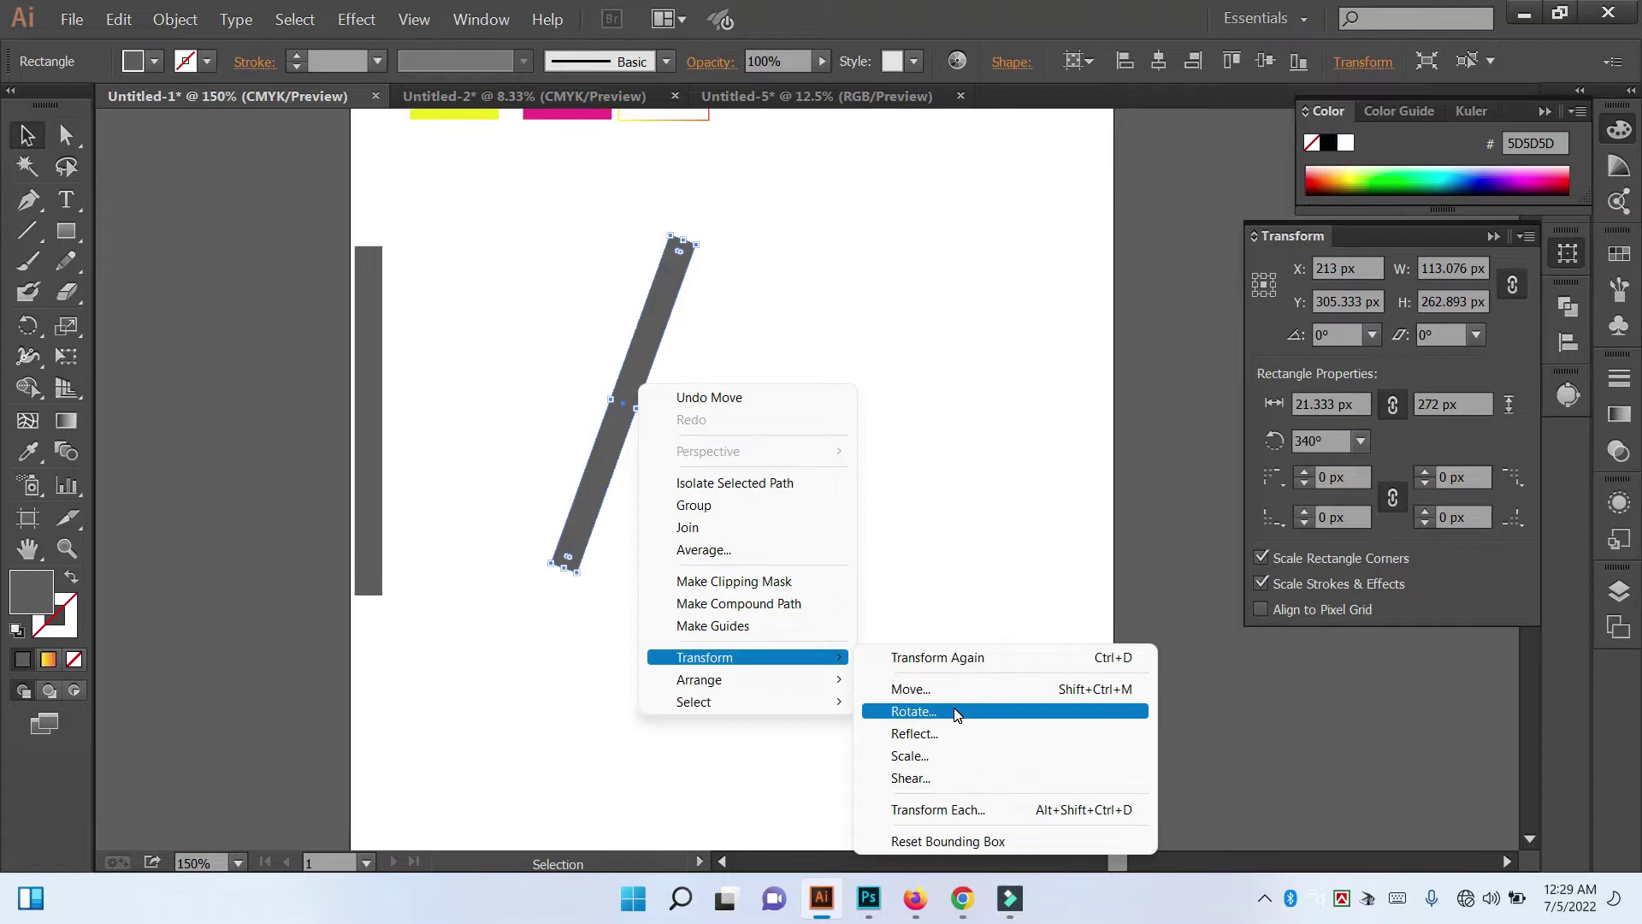
click(957, 710)
click(1568, 622)
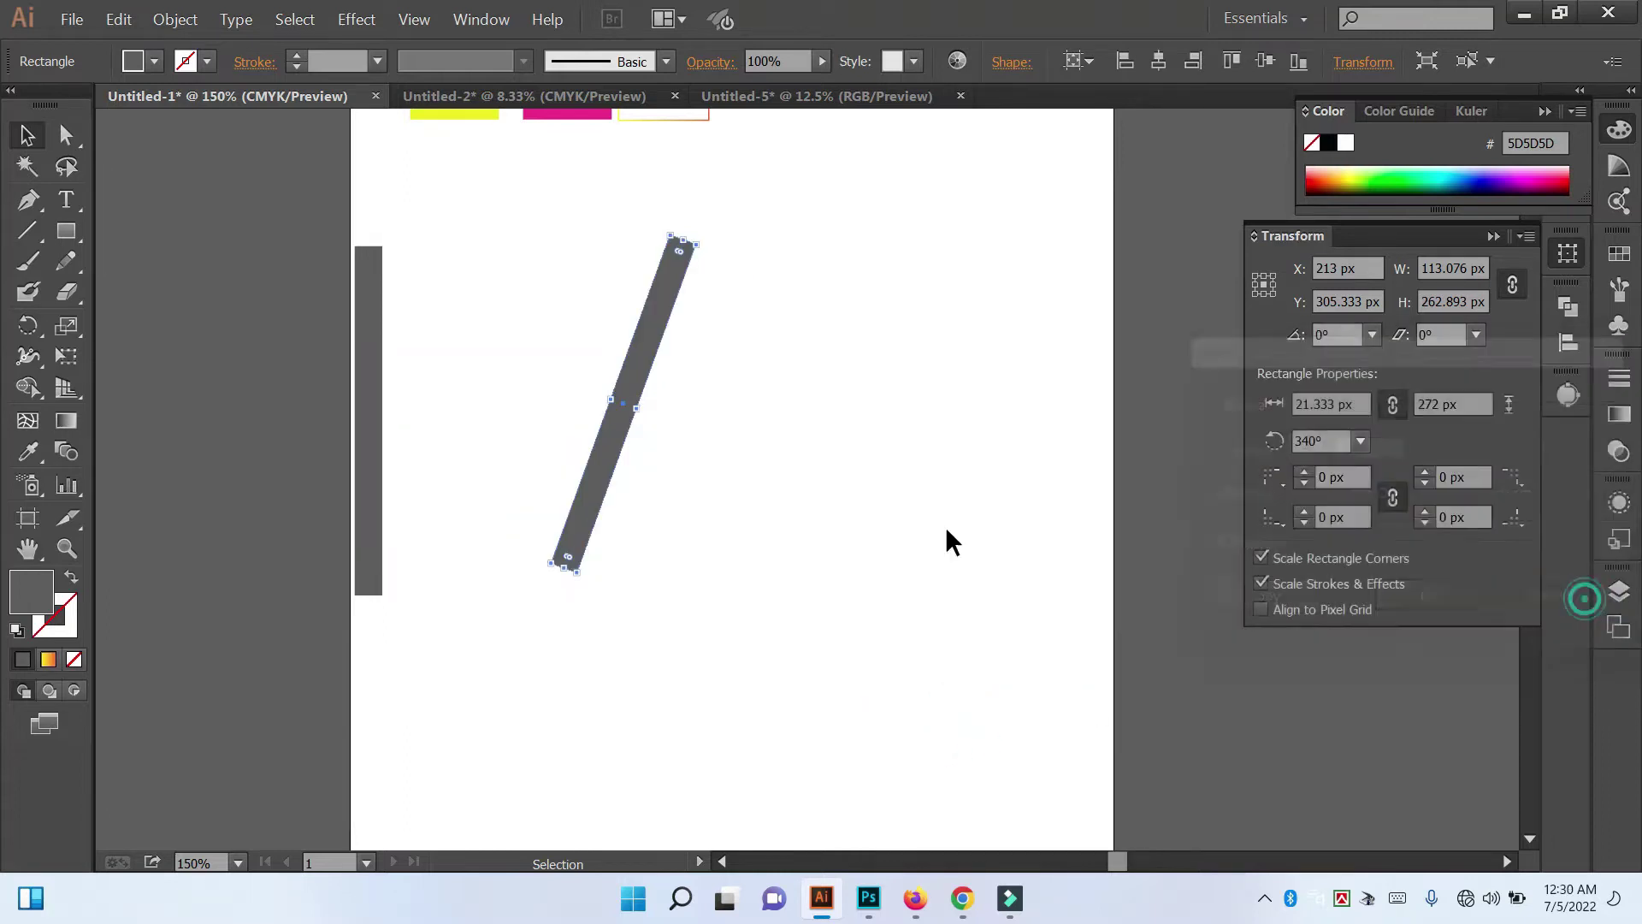
right_click(606, 444)
mouse_move(712, 716)
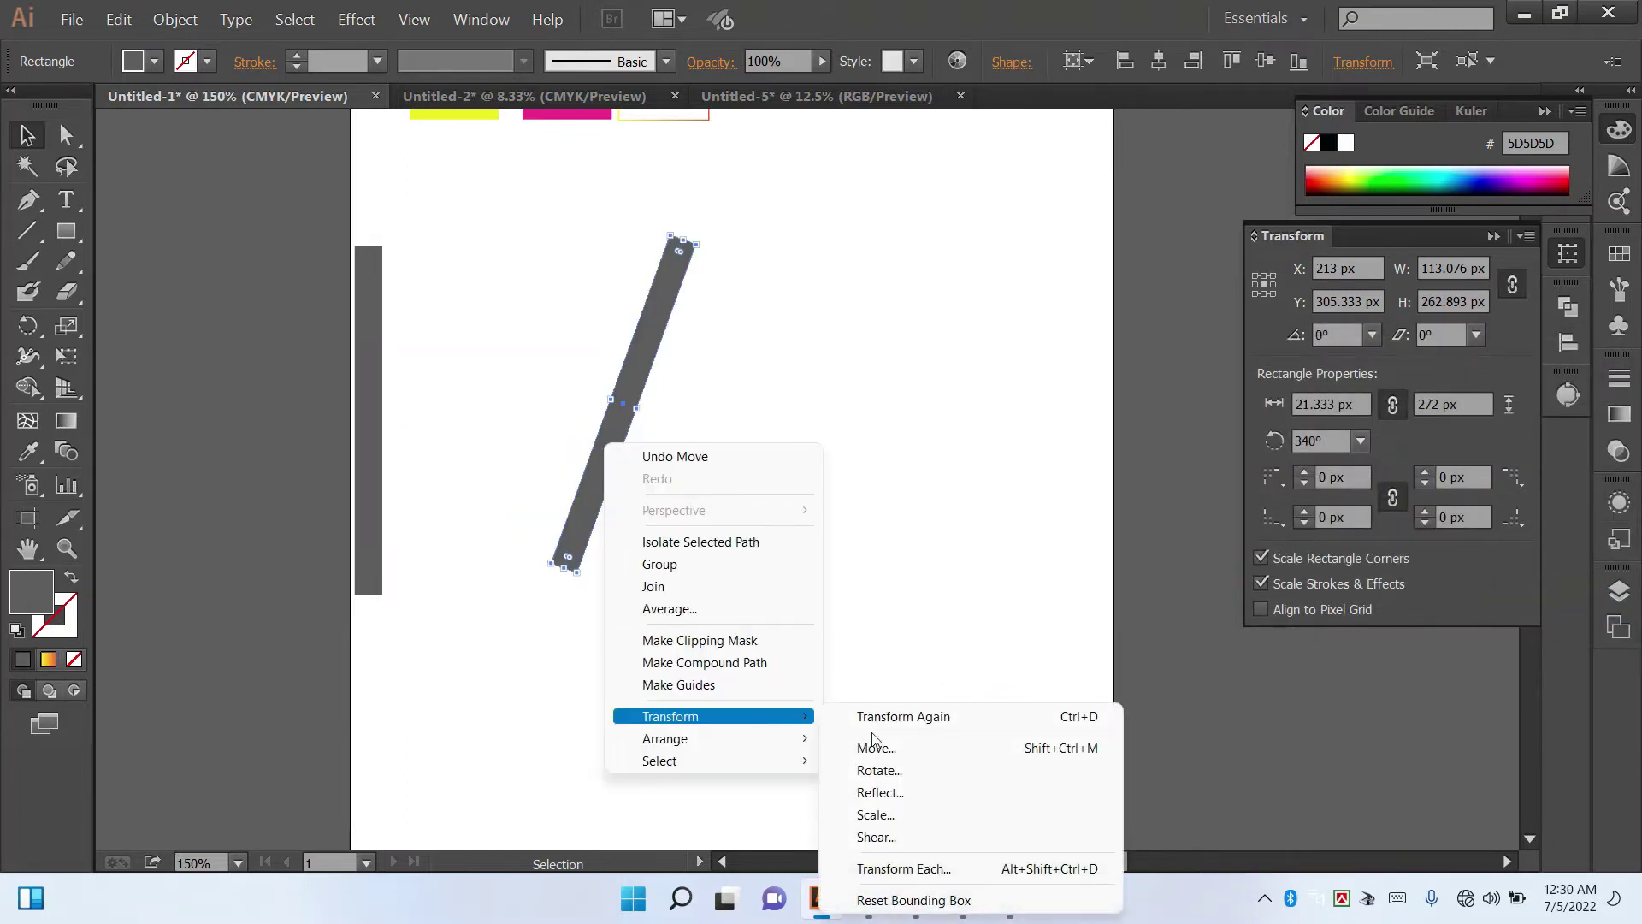
click(883, 784)
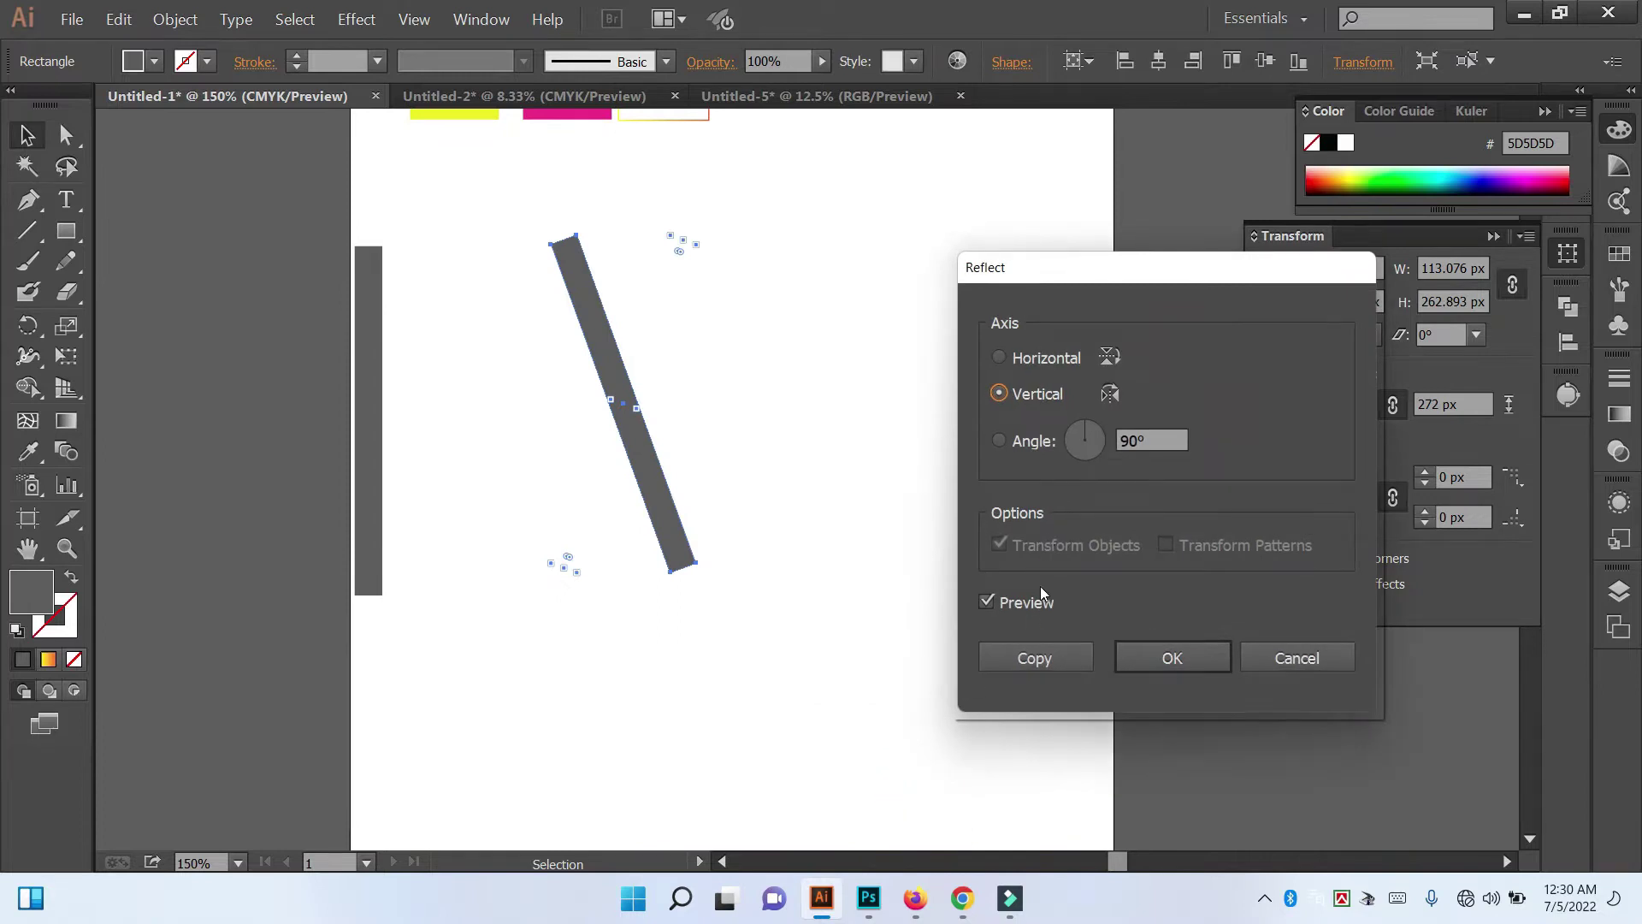
click(1026, 661)
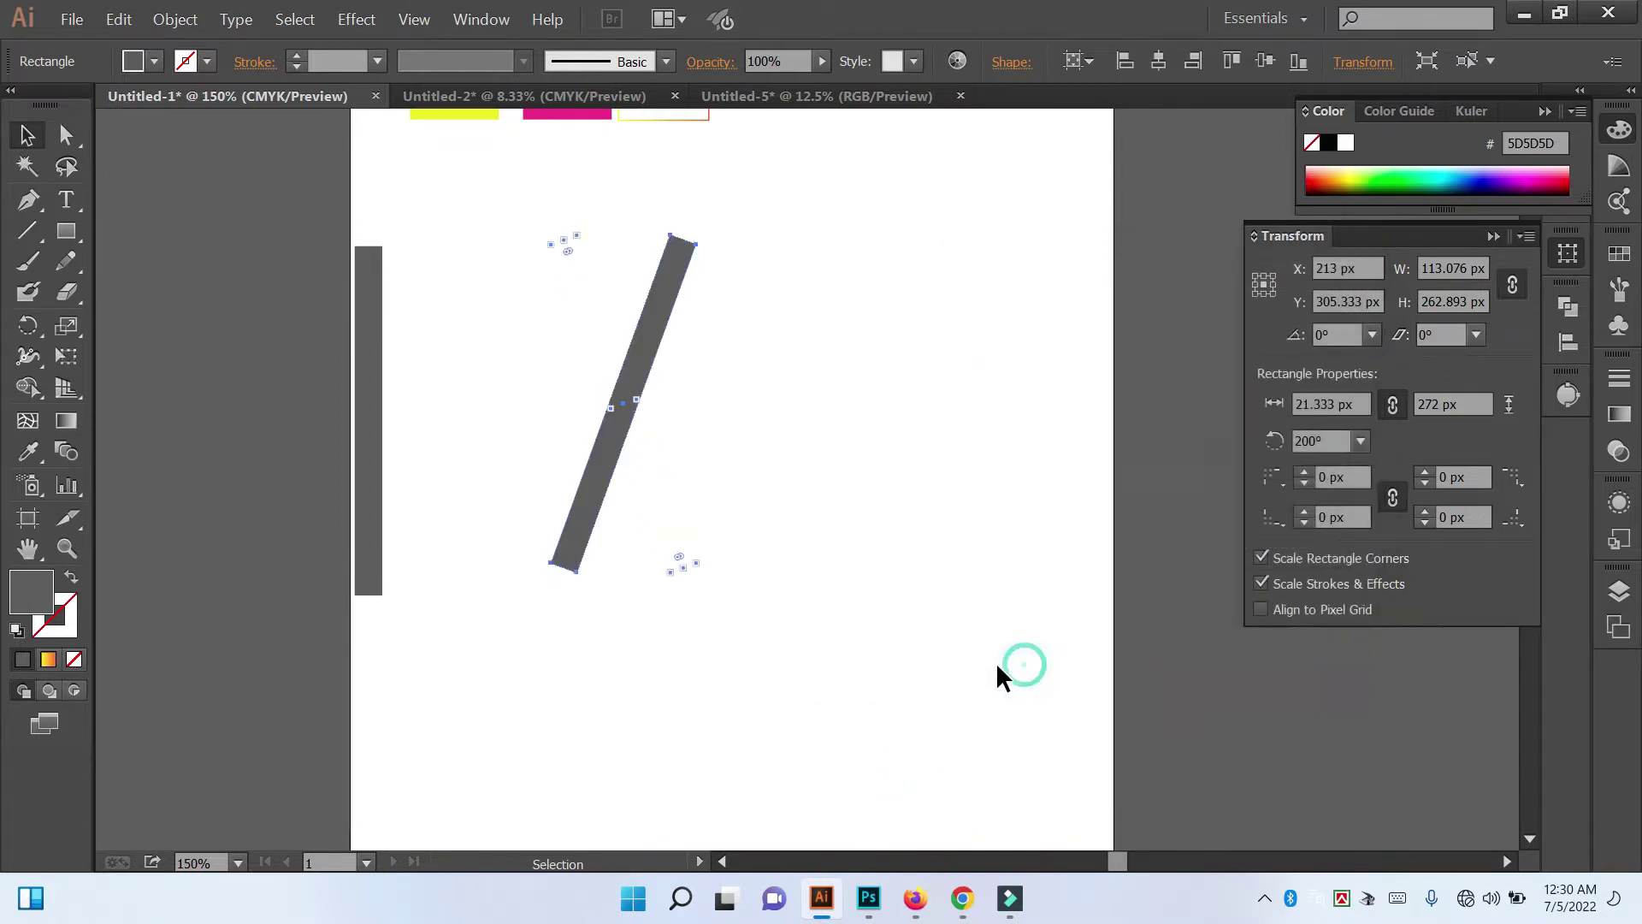
click(782, 531)
Step: In outline view, shift the right leg so its top corner meets the left leg at the apex
drag(649, 468, 767, 475)
ctrl+click(694, 289)
drag(690, 391, 784, 676)
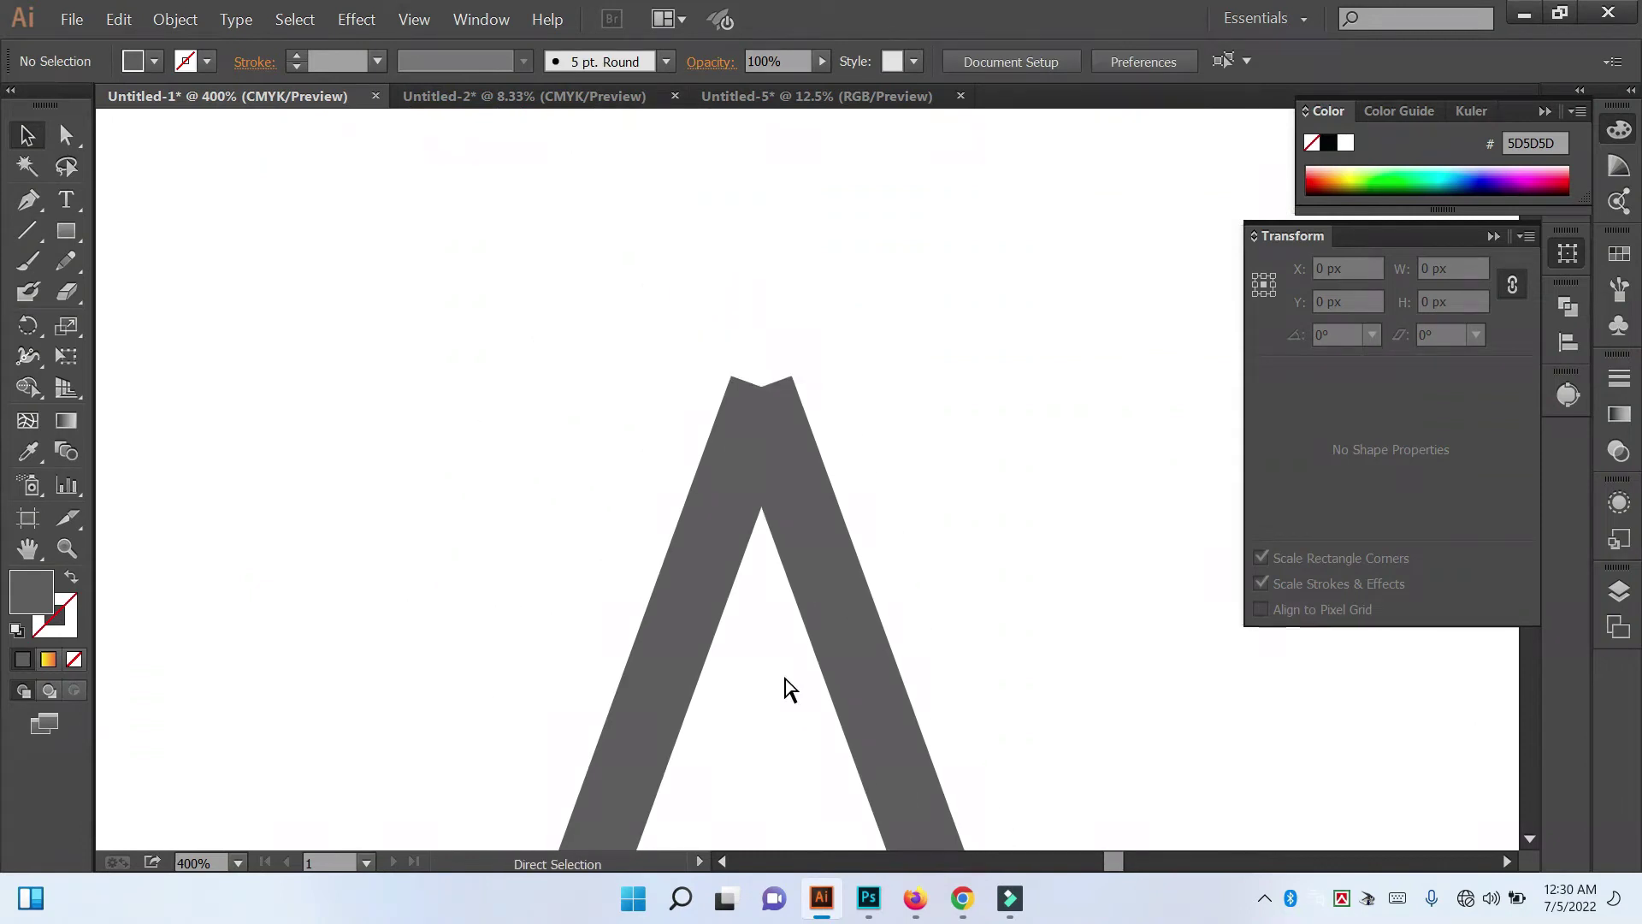
key(ctrl+y)
scroll(792, 565, up, 1)
drag(920, 535, 802, 570)
click(928, 519)
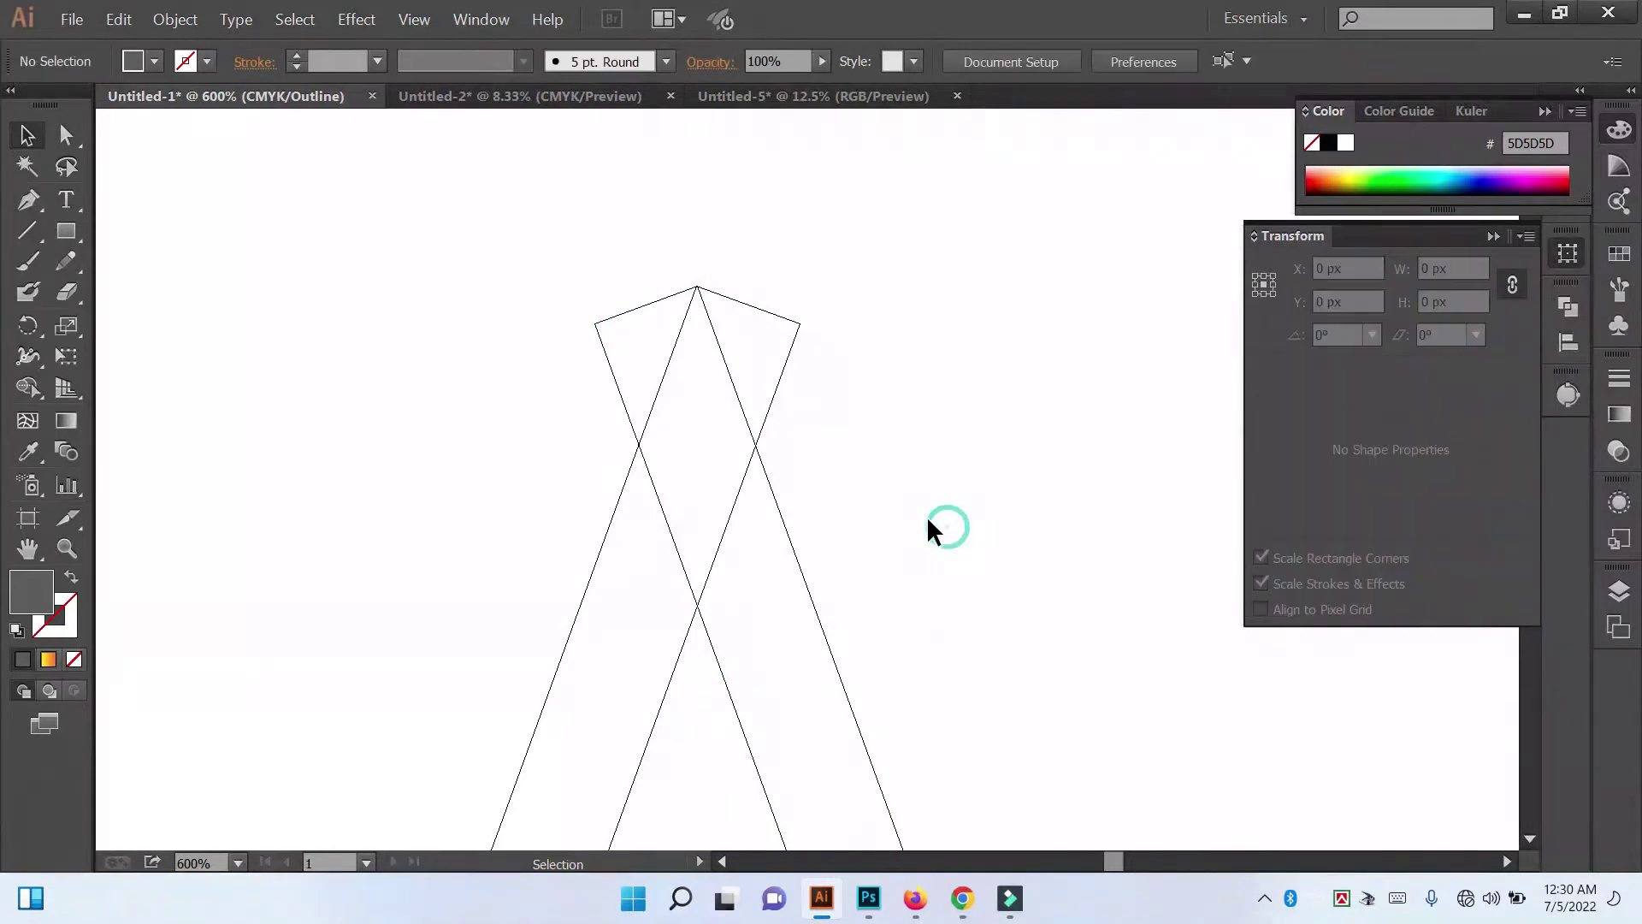
scroll(708, 376, up, 5)
scroll(749, 368, up, 4)
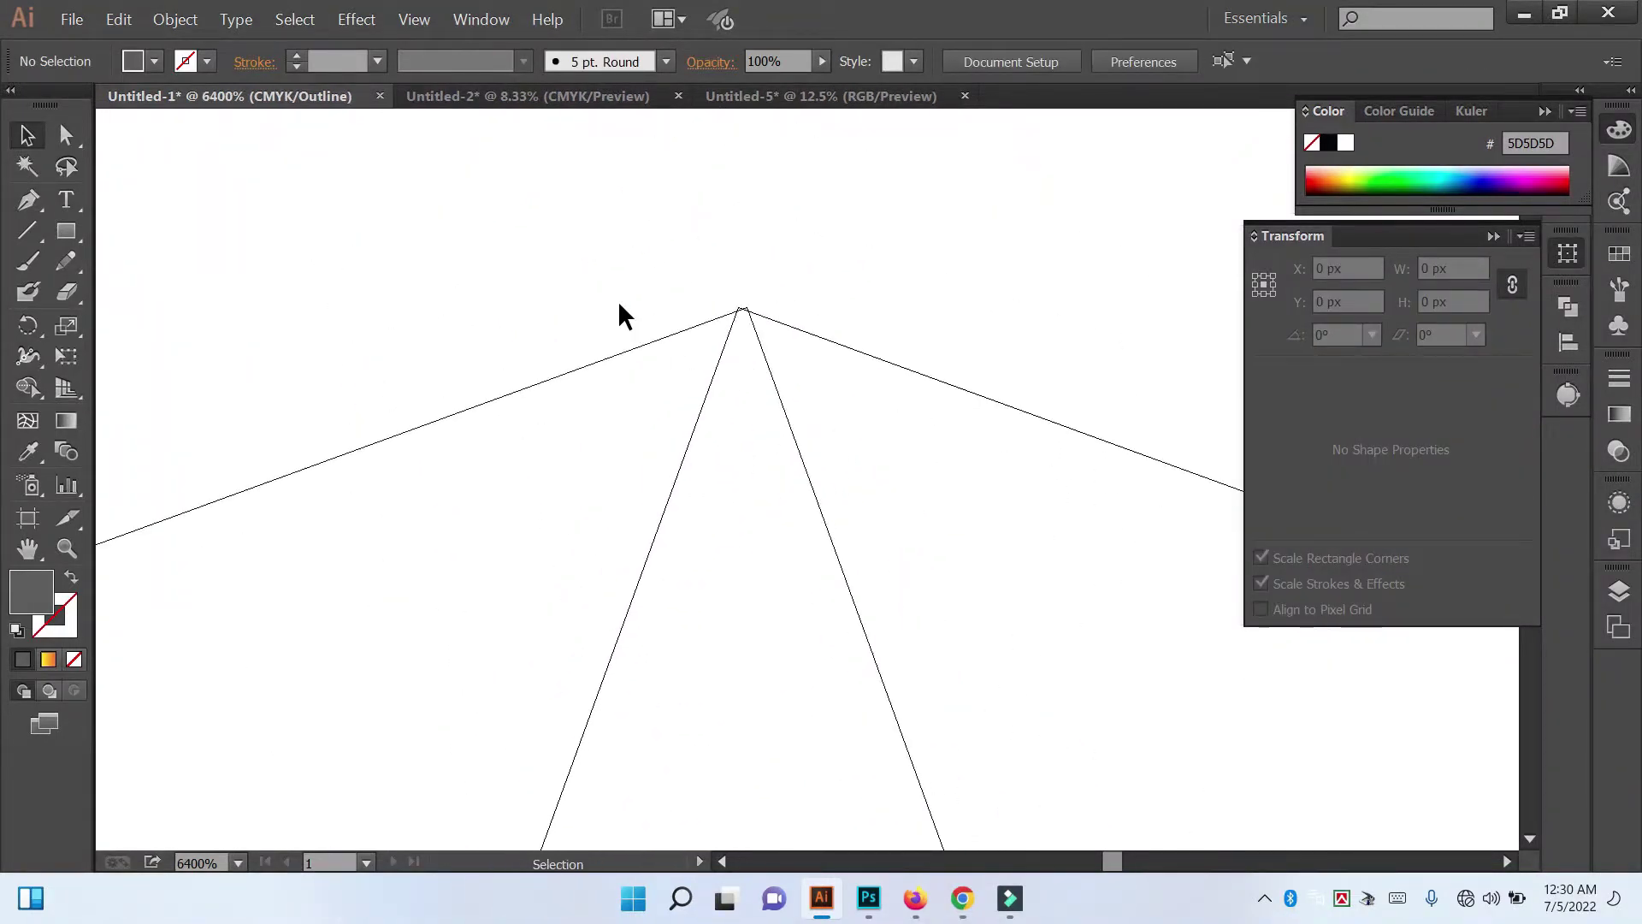
drag(640, 345, 644, 341)
click(809, 267)
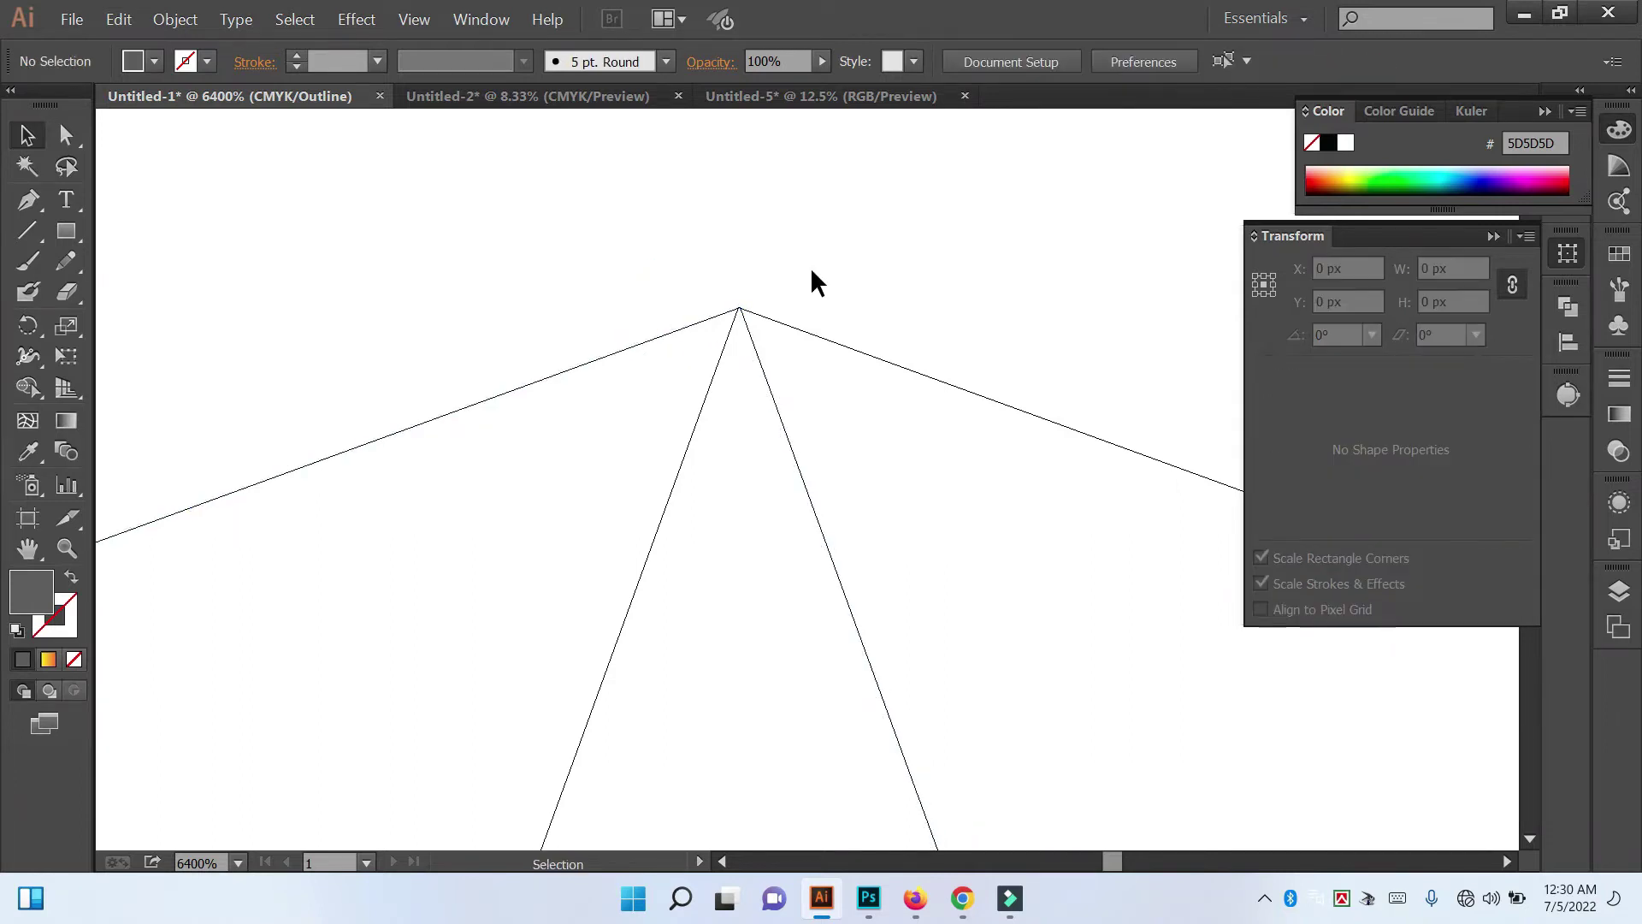
scroll(835, 330, down, 10)
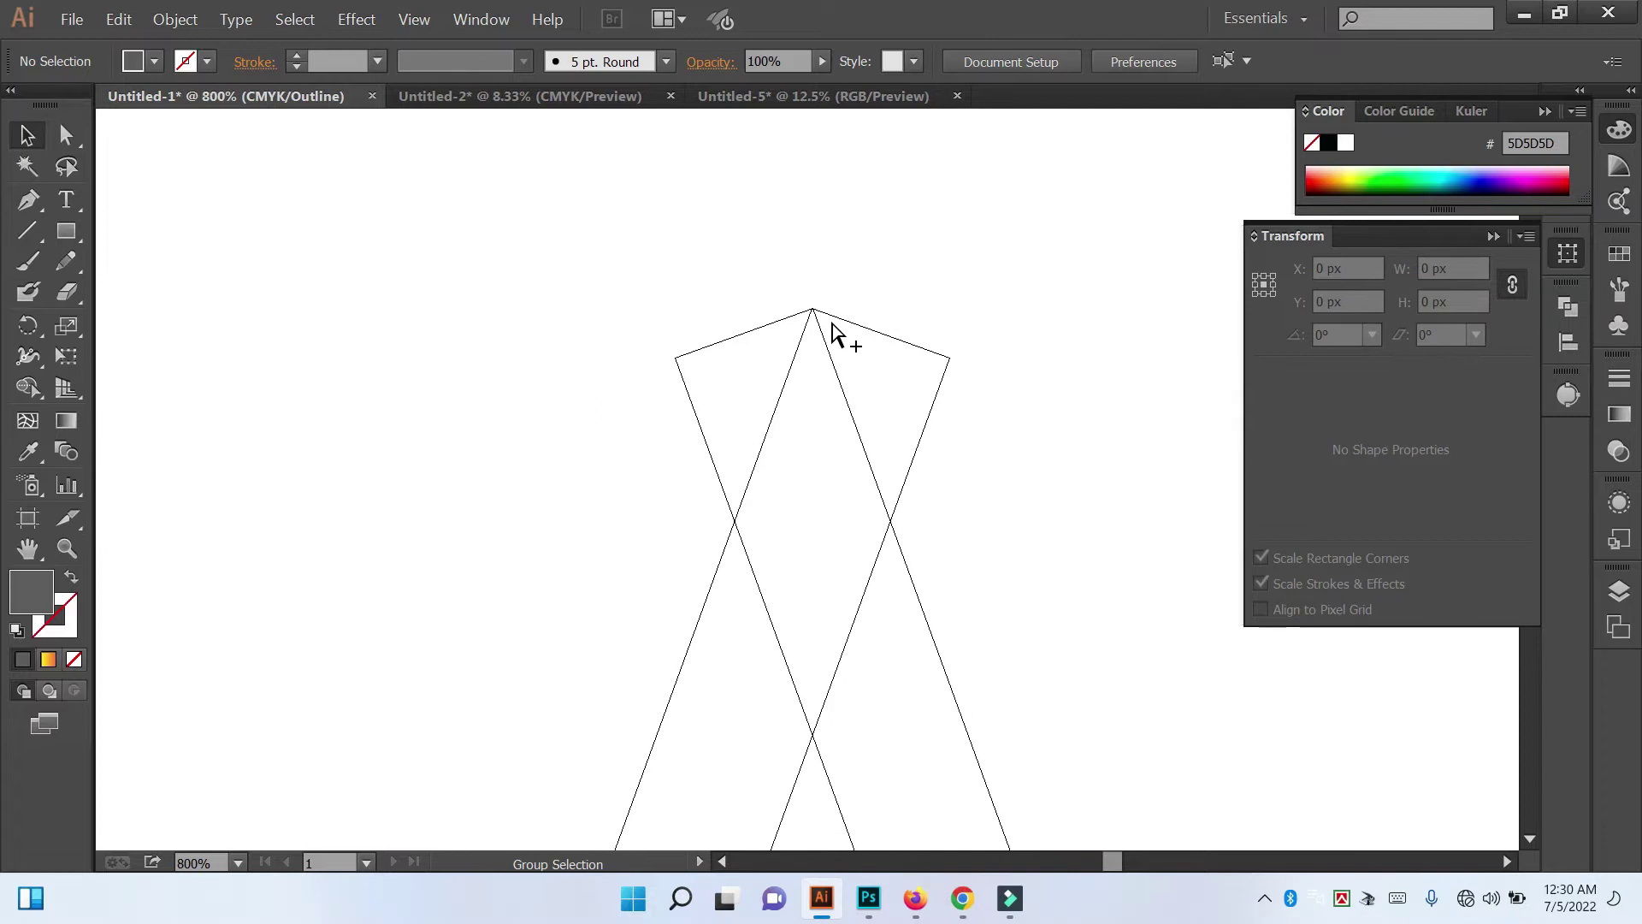
click(947, 337)
Step: Merge both crossed legs into one chevron shape with the Shape Builder
drag(677, 264, 1023, 619)
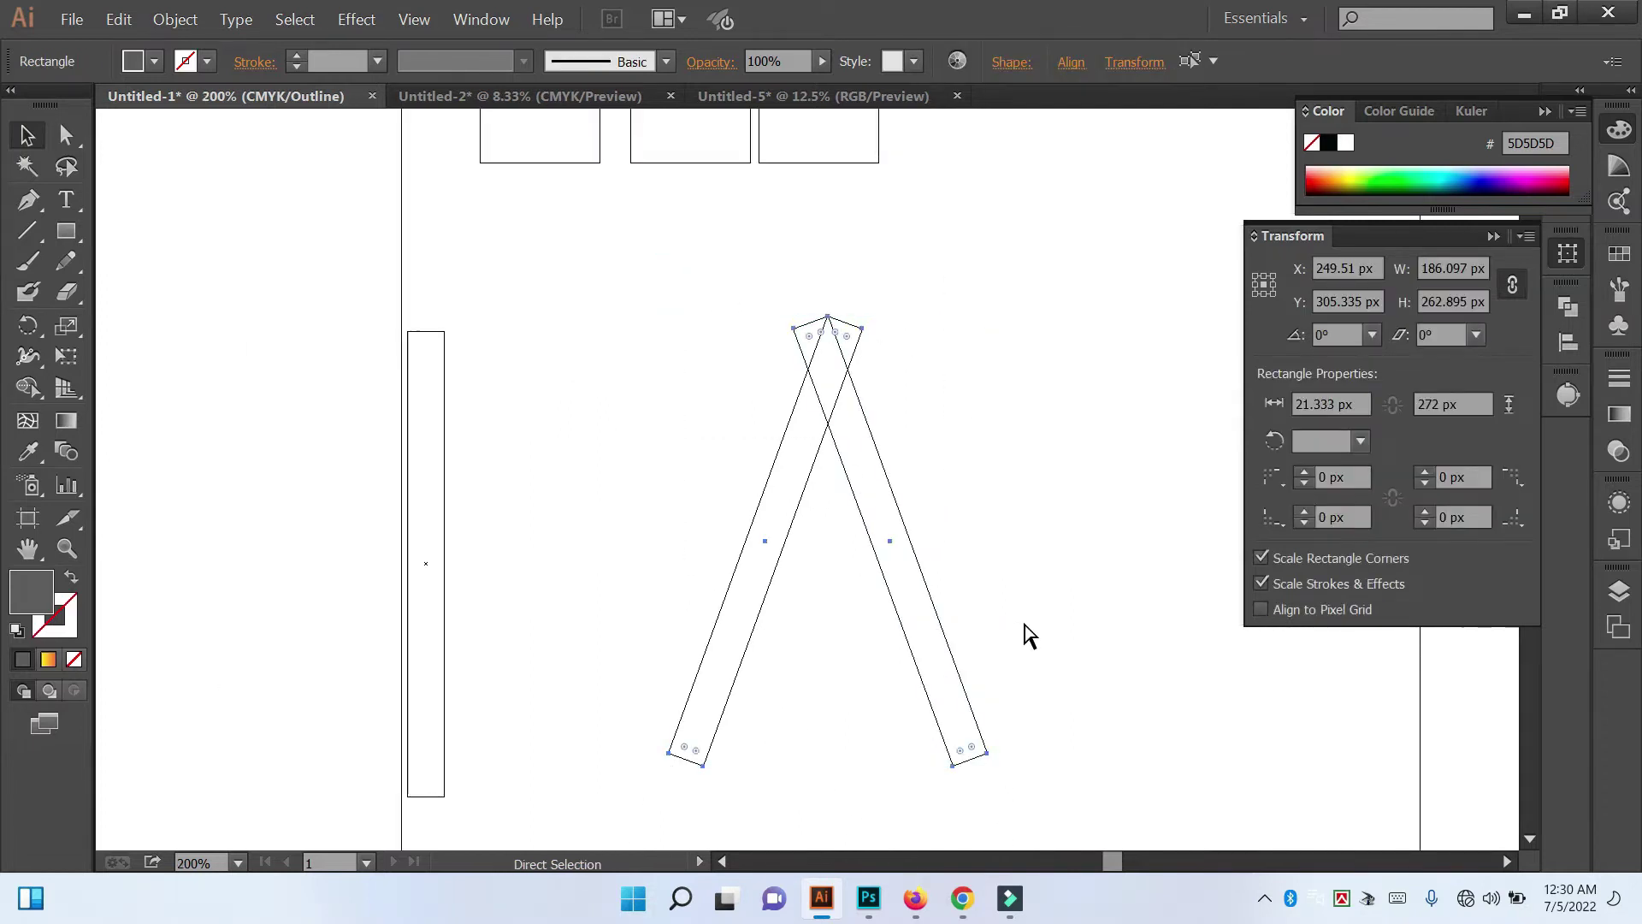
key(ctrl+y)
key(v)
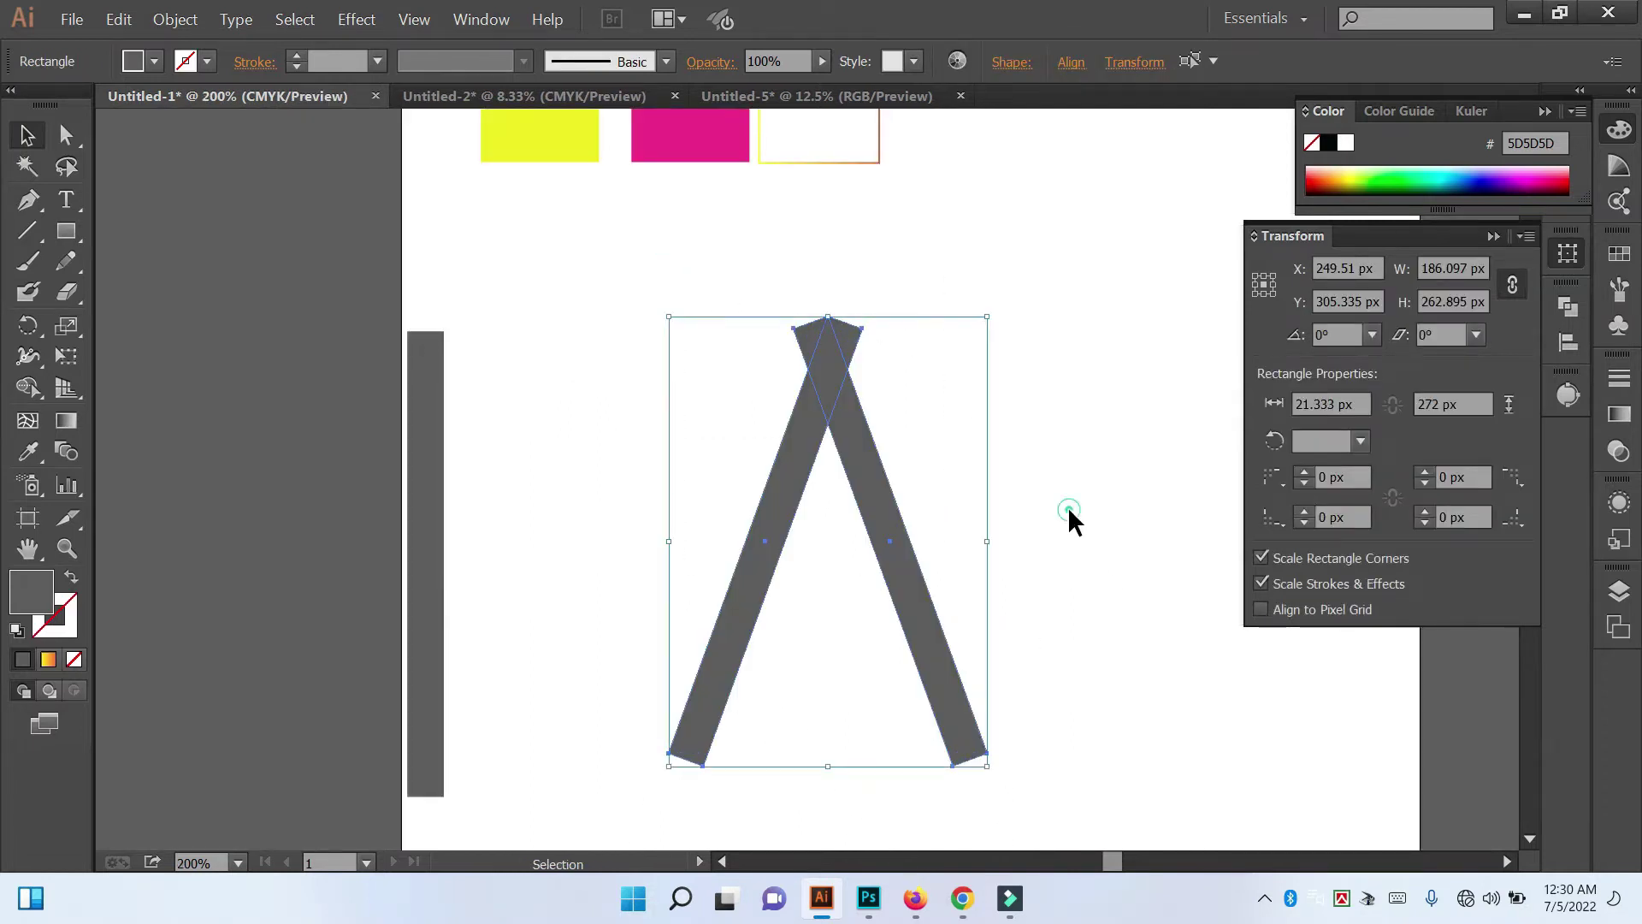
click(1067, 506)
drag(658, 292, 1062, 675)
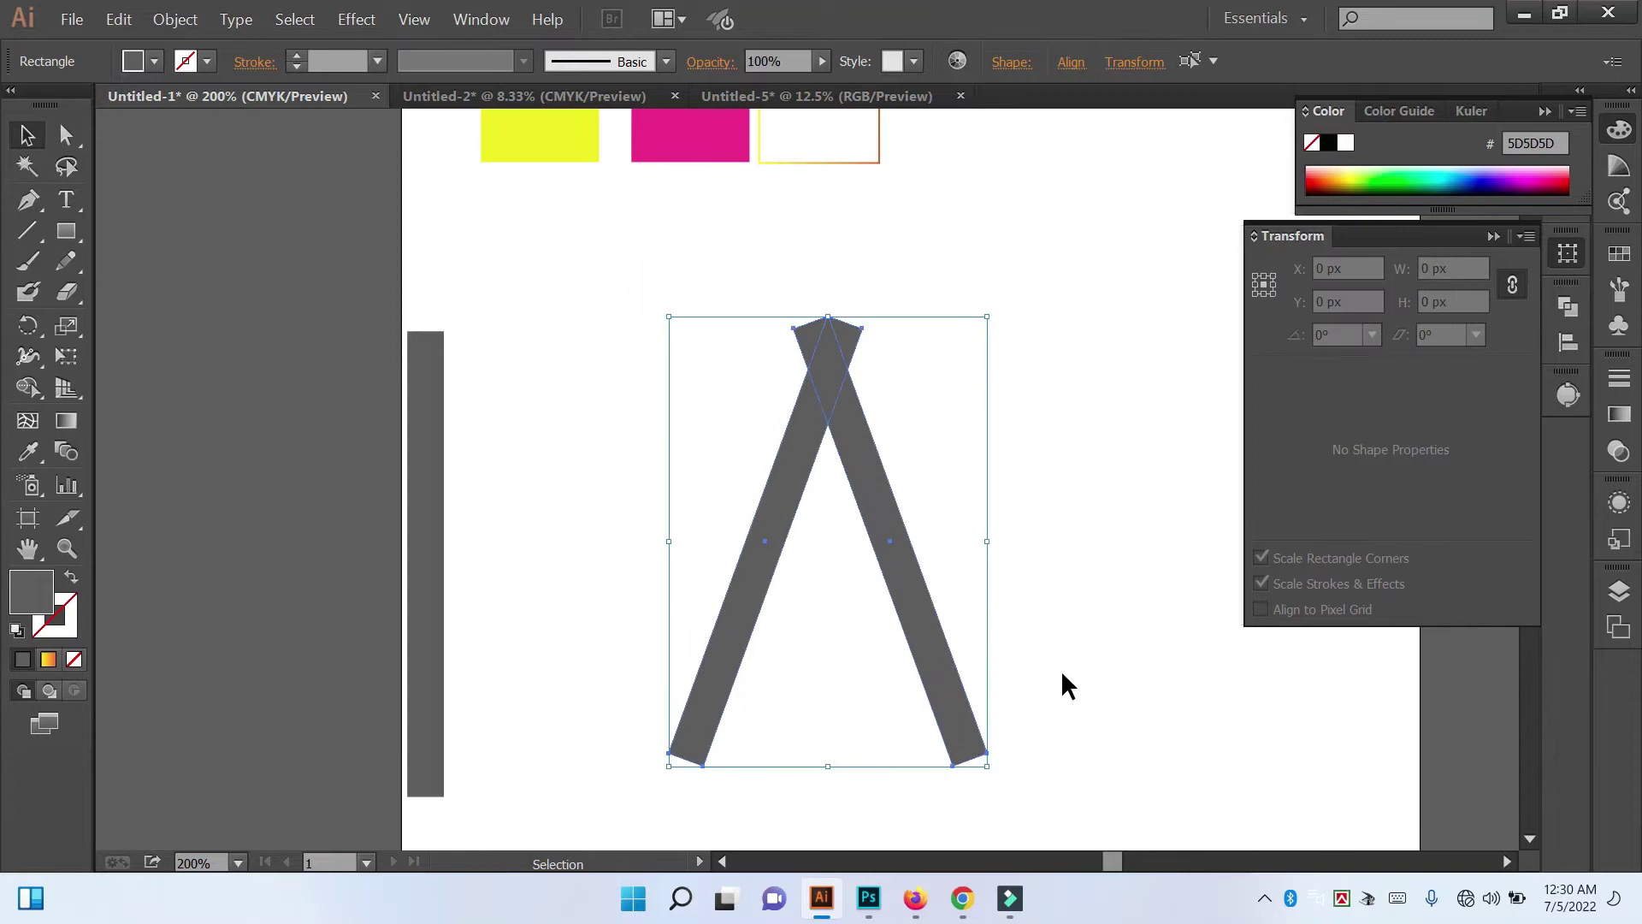
click(26, 383)
scroll(718, 373, up, 1)
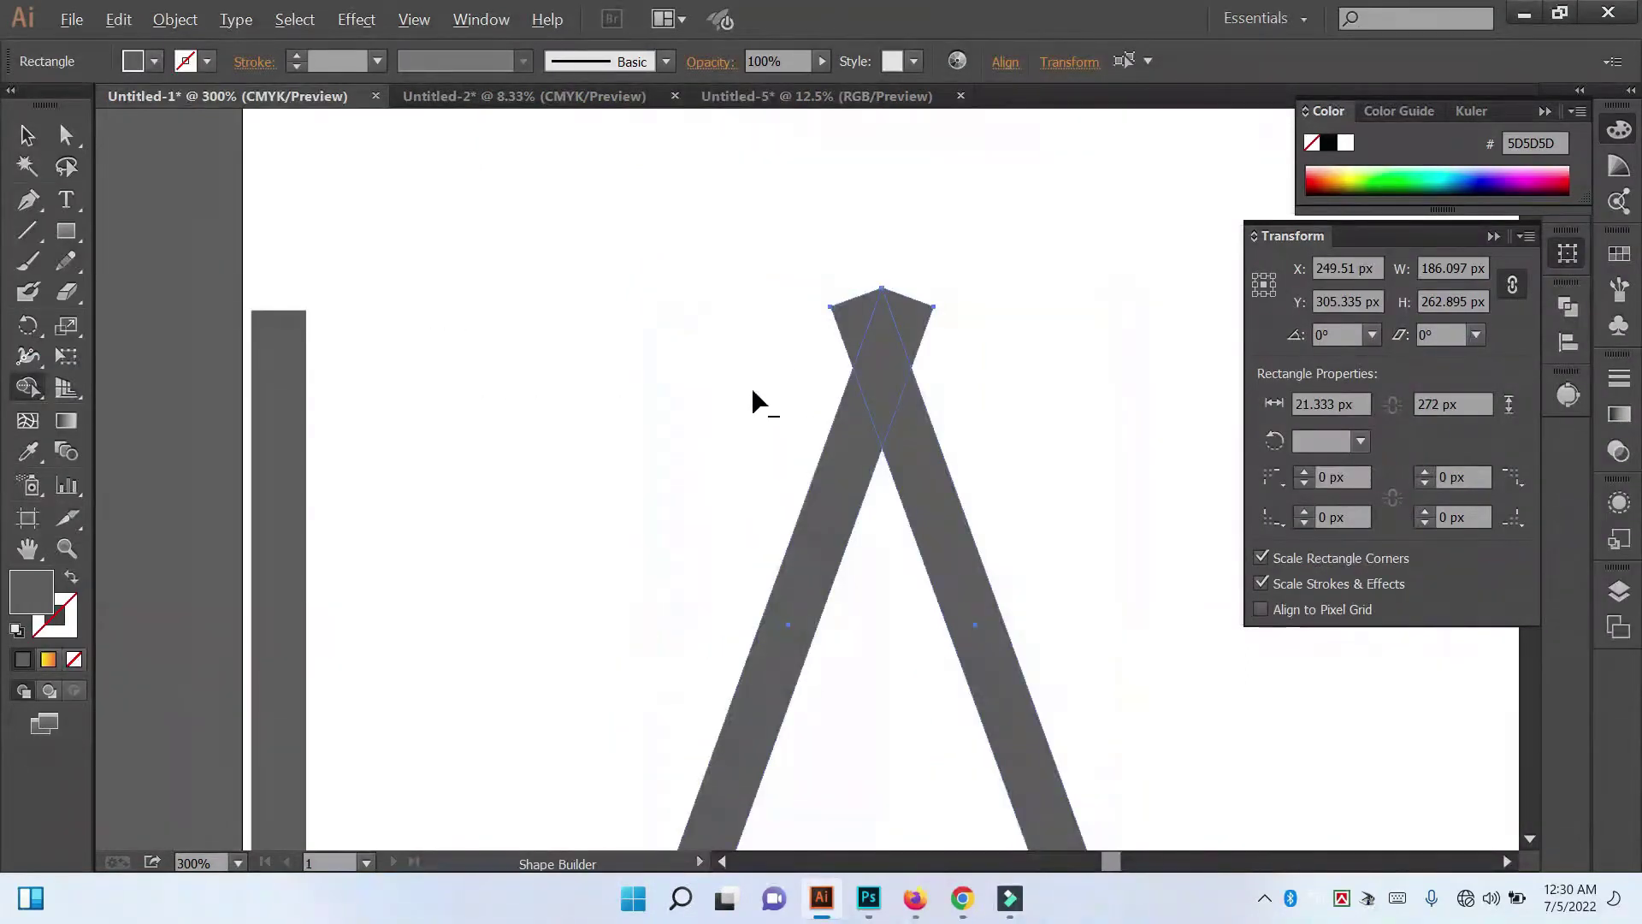
alt+click(892, 284)
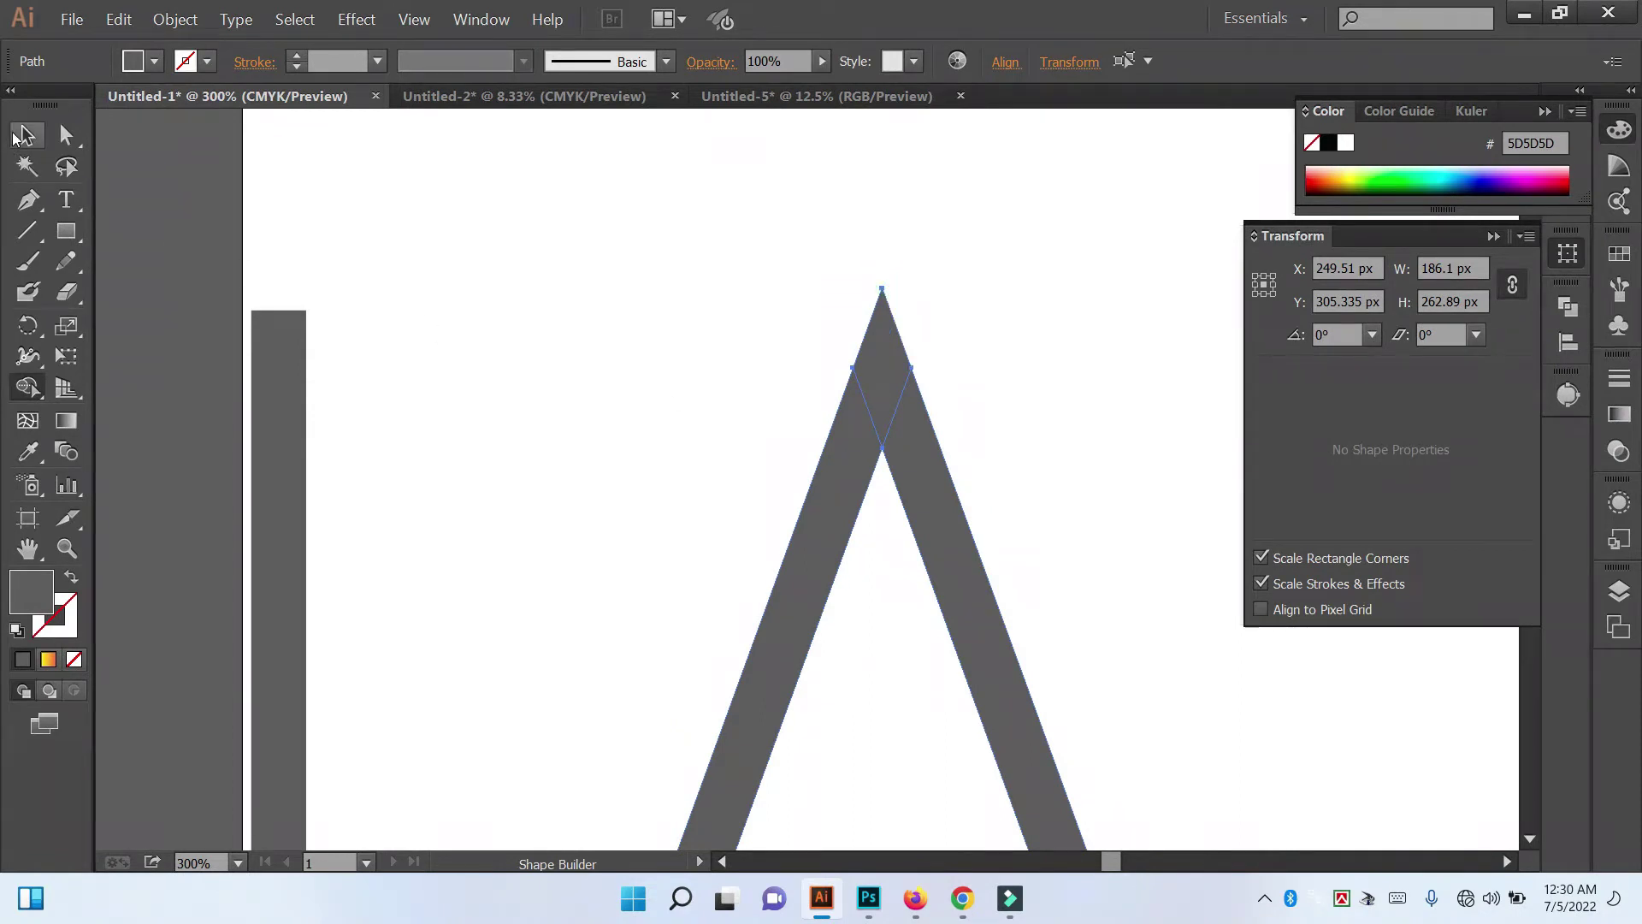
drag(877, 377, 924, 462)
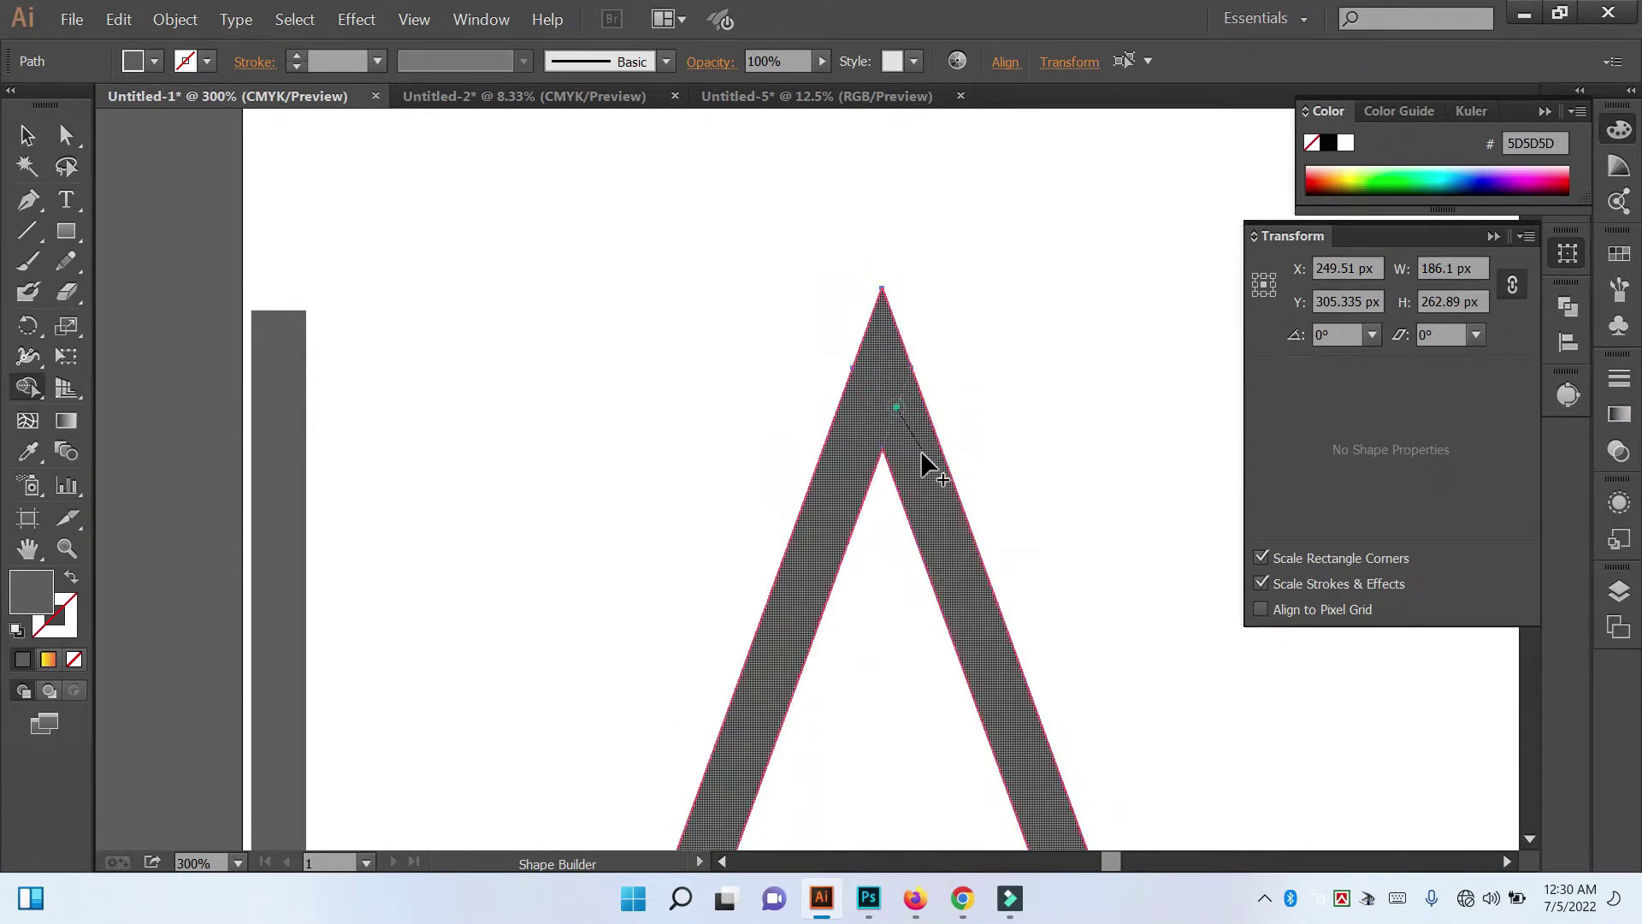
Step: Zoom out and reselect the whole merged chevron
key(v)
click(830, 403)
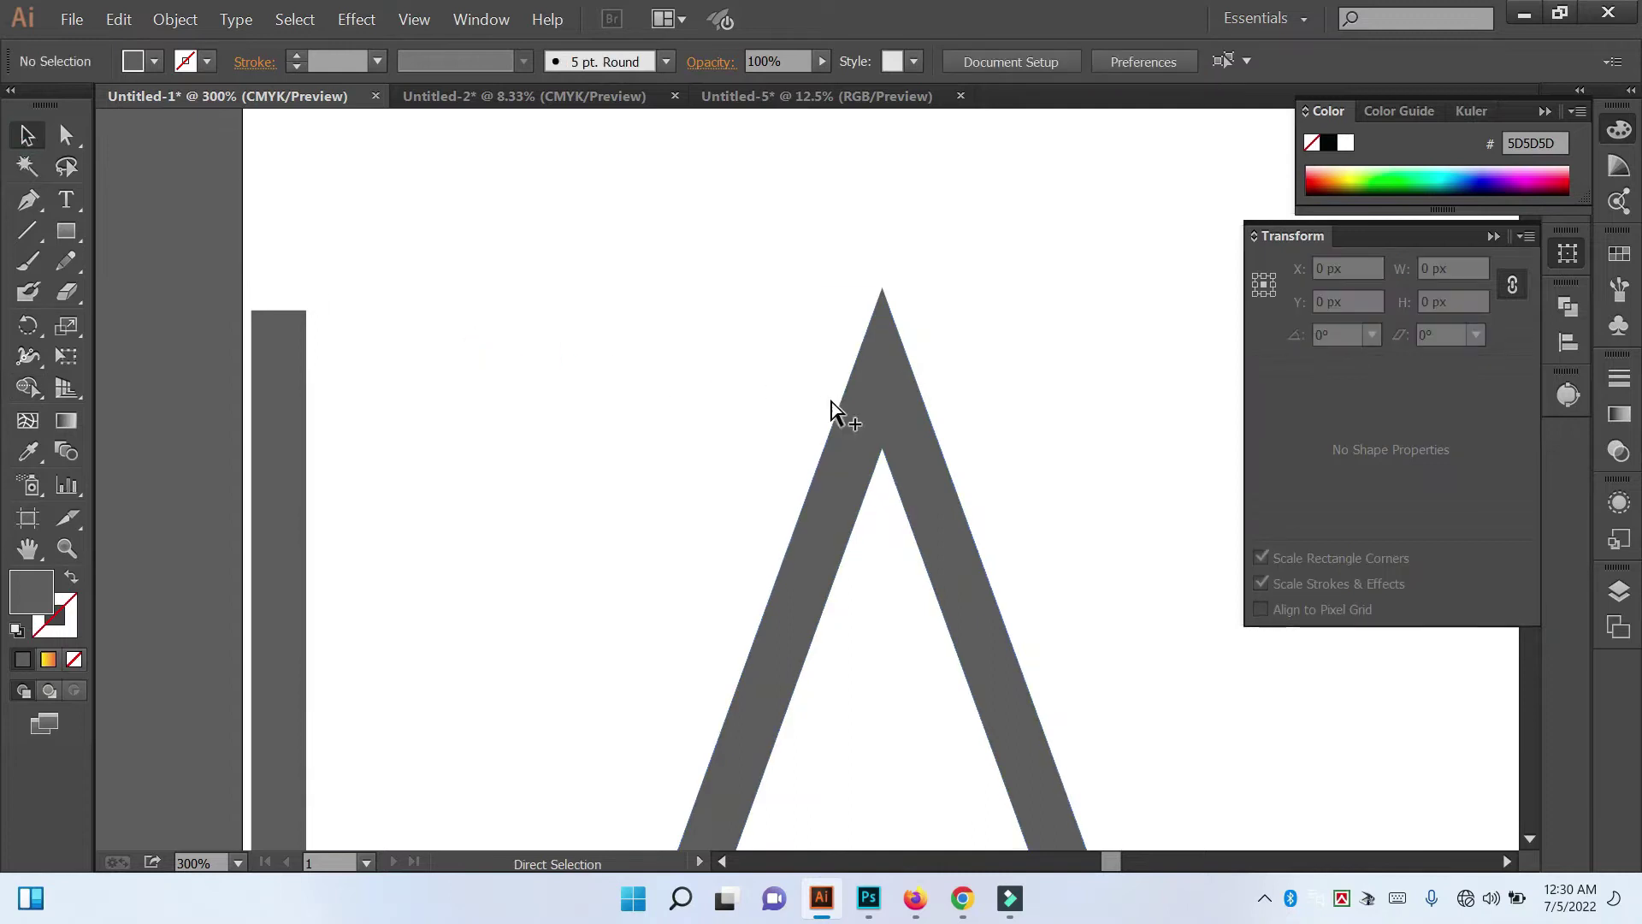
key(ctrl+minus)
key(ctrl+minus)
drag(858, 388, 831, 318)
mouse_move(1003, 609)
mouse_down()
mouse_move(689, 561)
mouse_move(685, 517)
mouse_up()
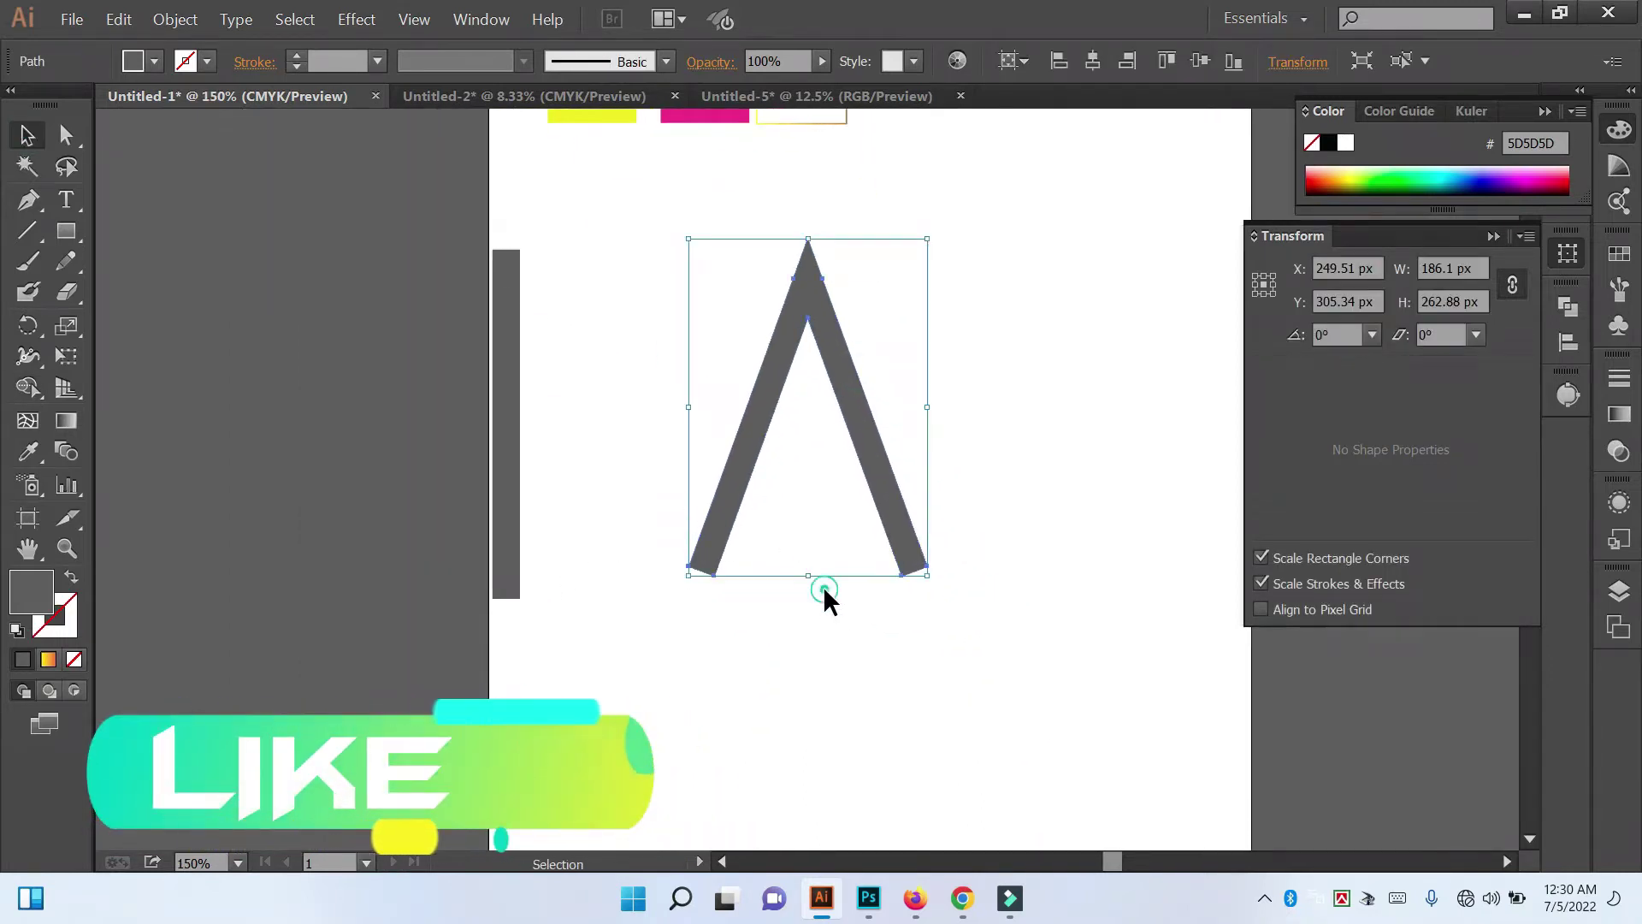
Step: Lengthen both chevron legs by dragging their bottom anchors downward
click(900, 588)
click(962, 578)
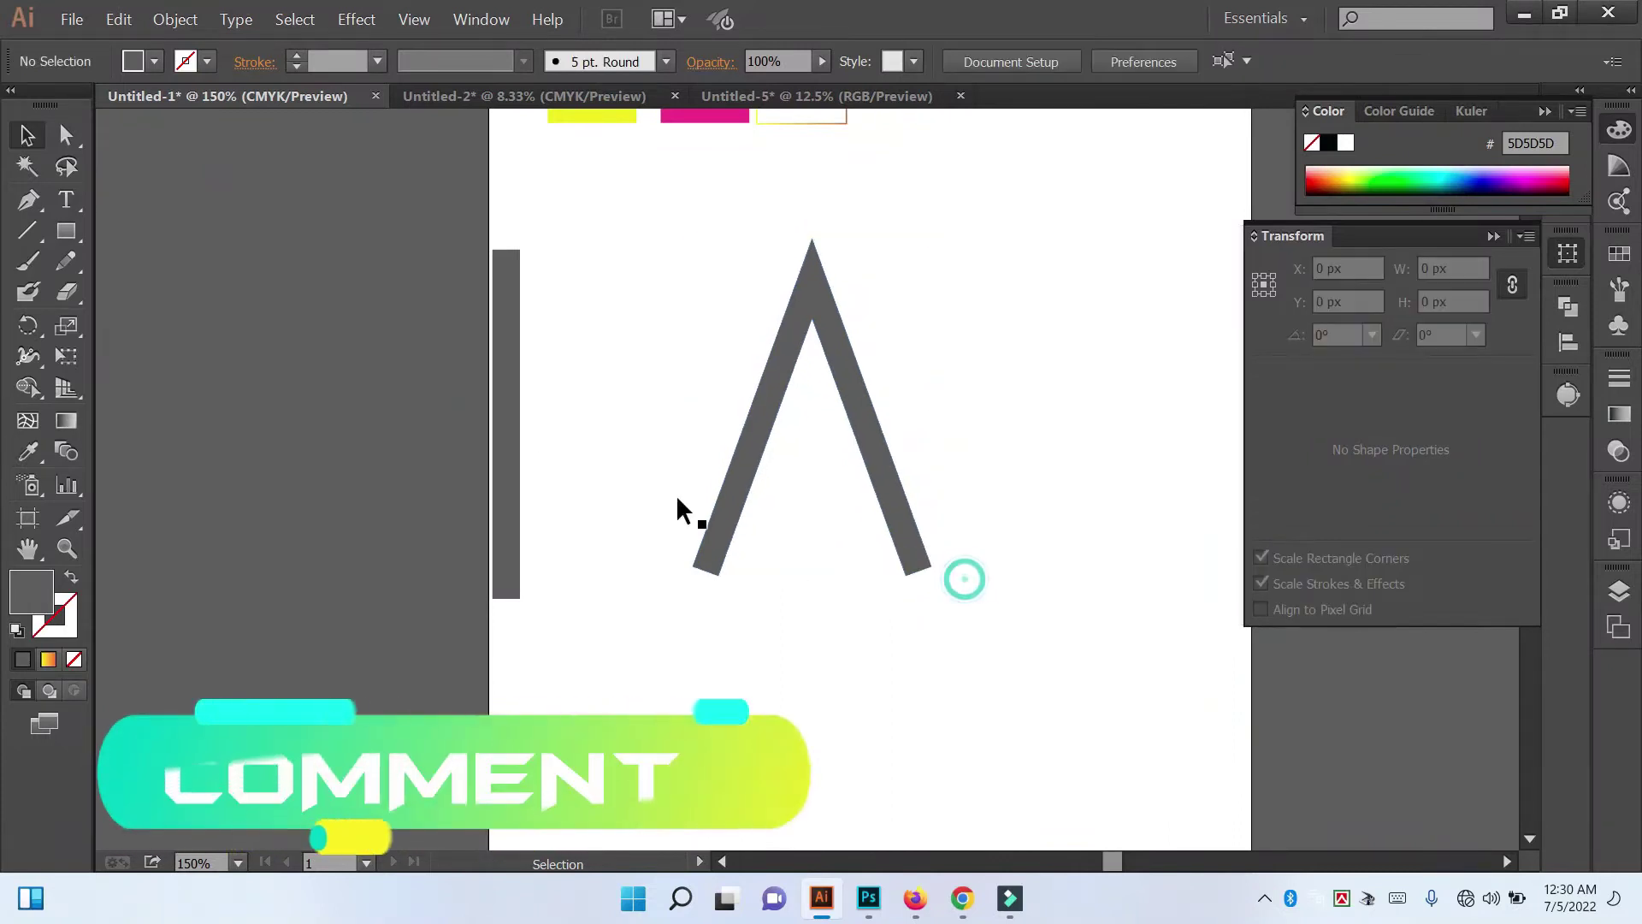
click(66, 134)
click(924, 571)
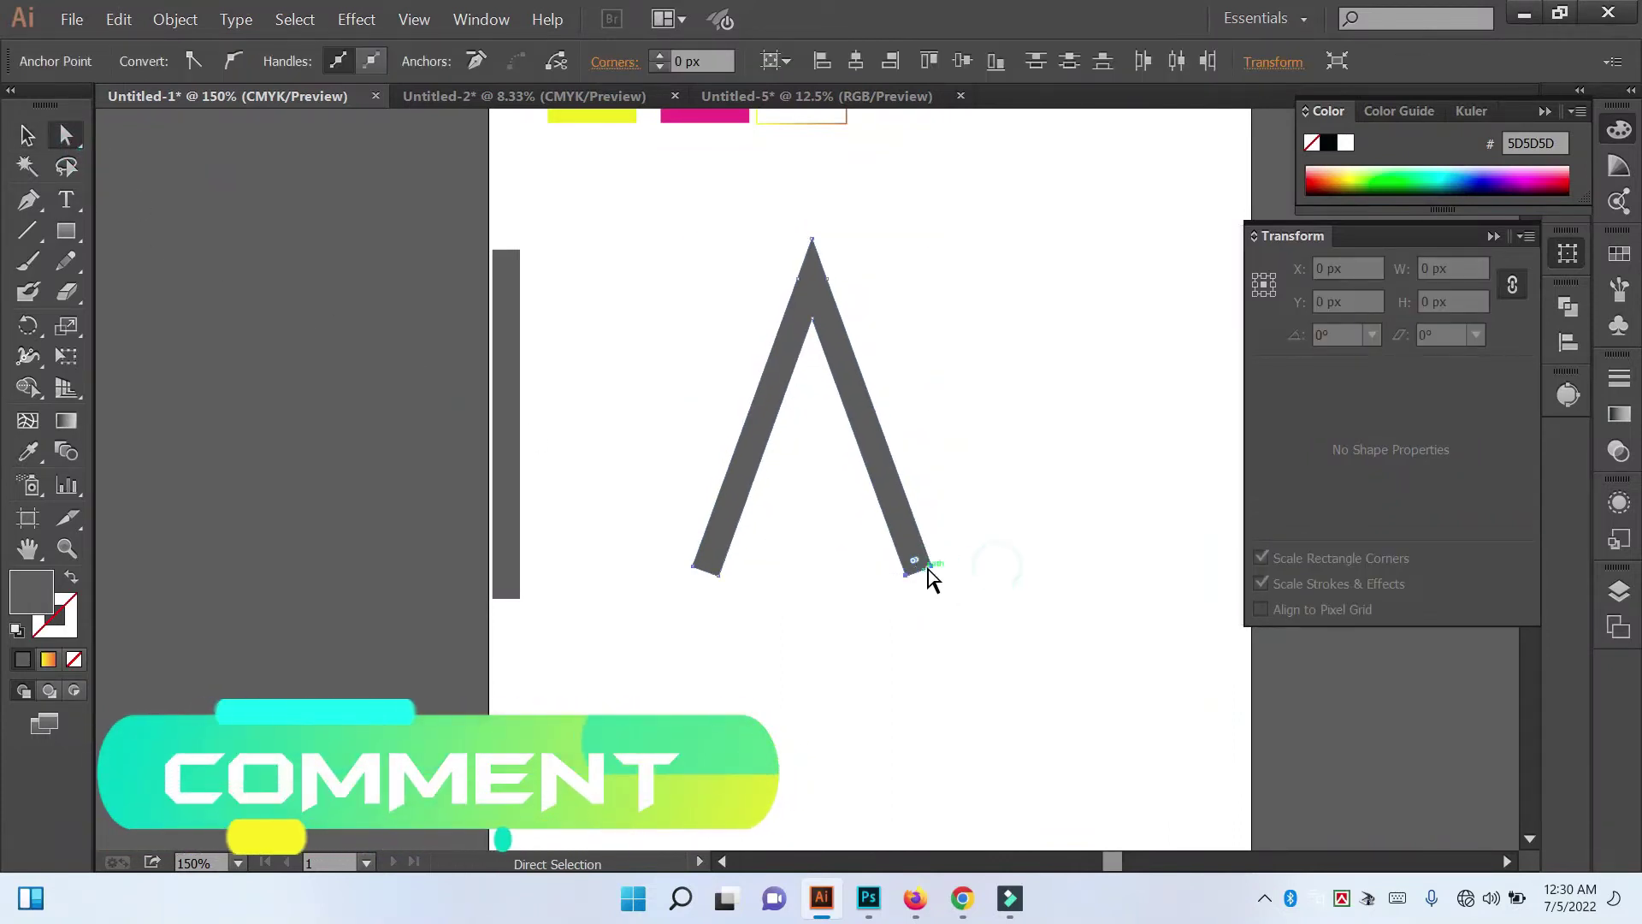
drag(918, 576, 954, 684)
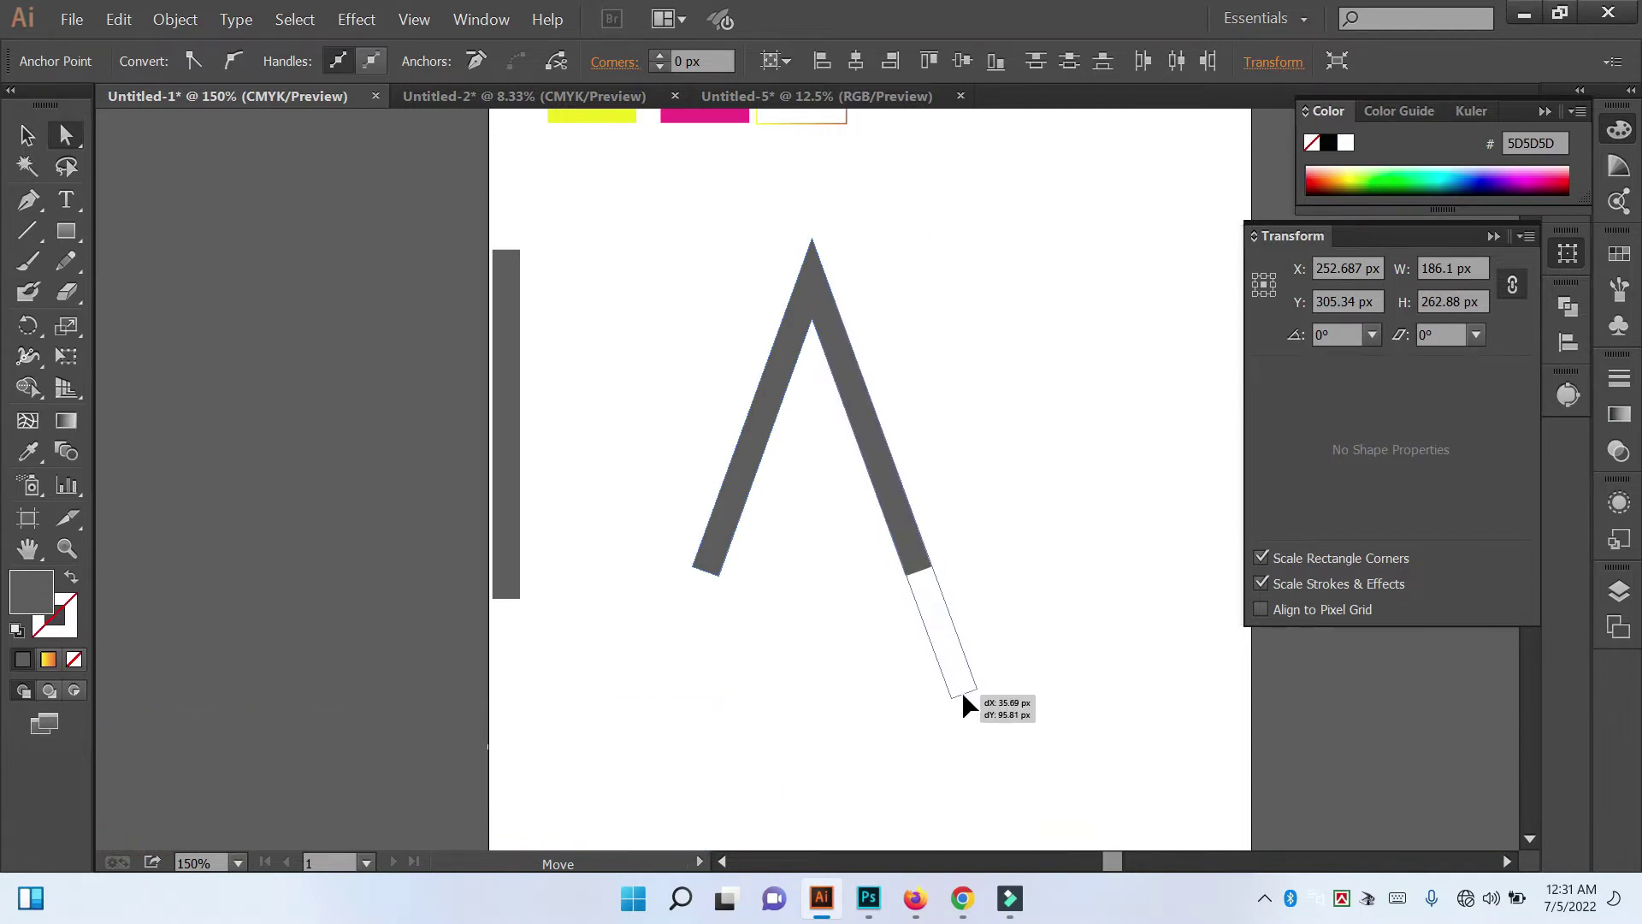
drag(955, 681, 961, 691)
click(825, 656)
mouse_move(813, 652)
mouse_down()
mouse_move(664, 568)
mouse_move(684, 566)
mouse_move(659, 696)
mouse_up()
Step: Place a duplicate of the chevron just below the original
click(813, 637)
drag(860, 419, 855, 536)
click(998, 444)
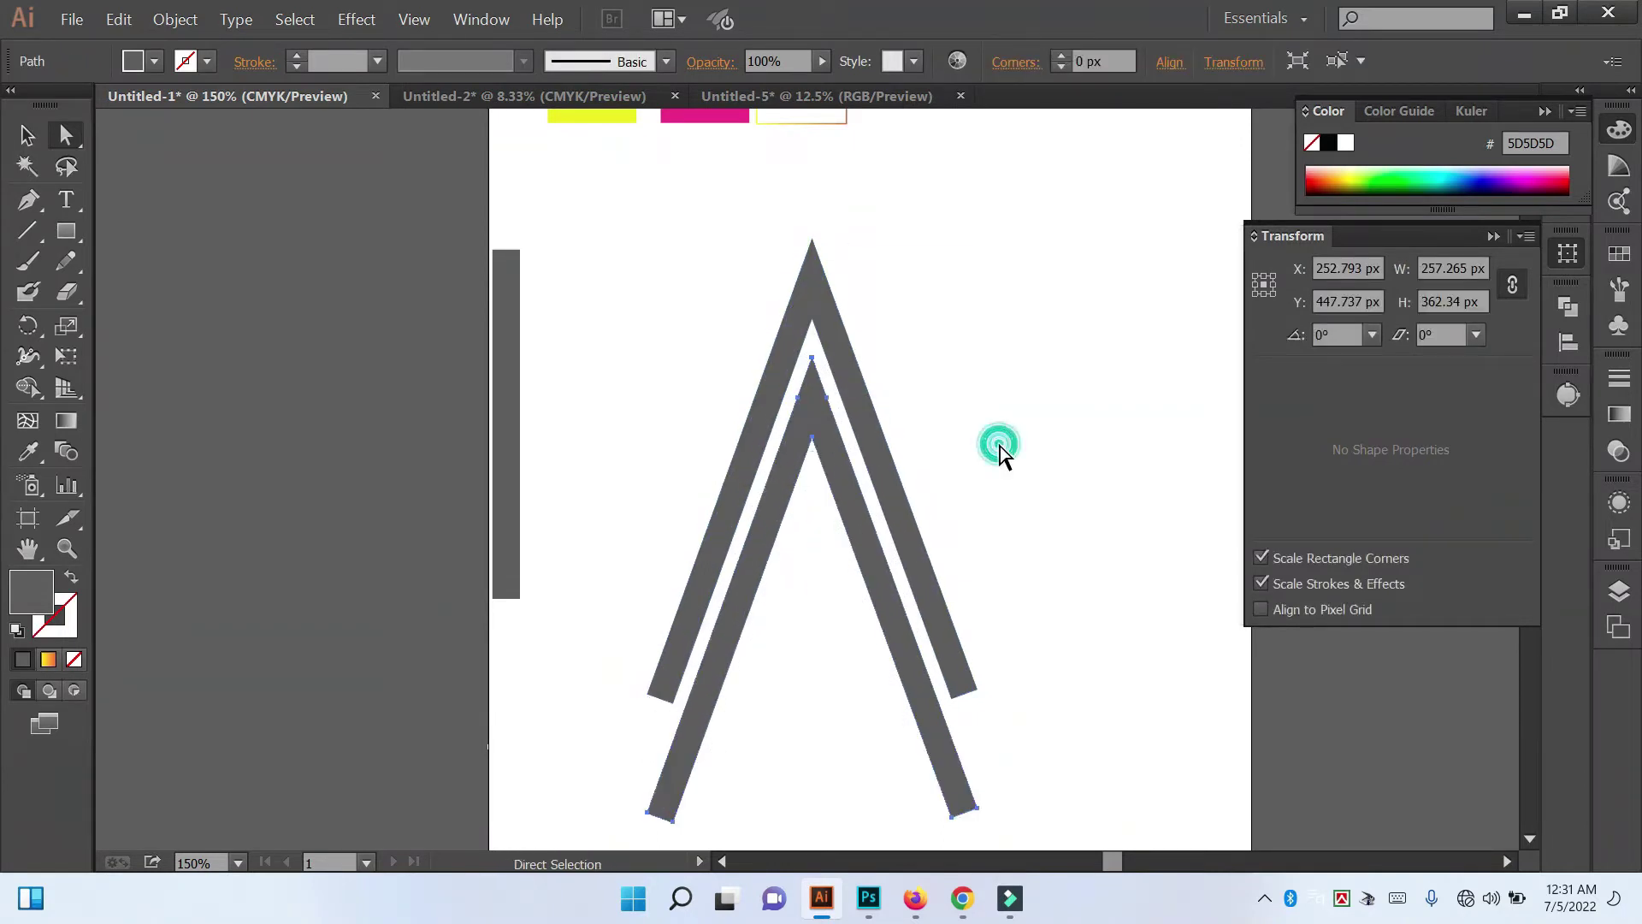
Step: Turn the tall gray bar horizontal across the chevrons and add a duplicate bar below it
click(506, 345)
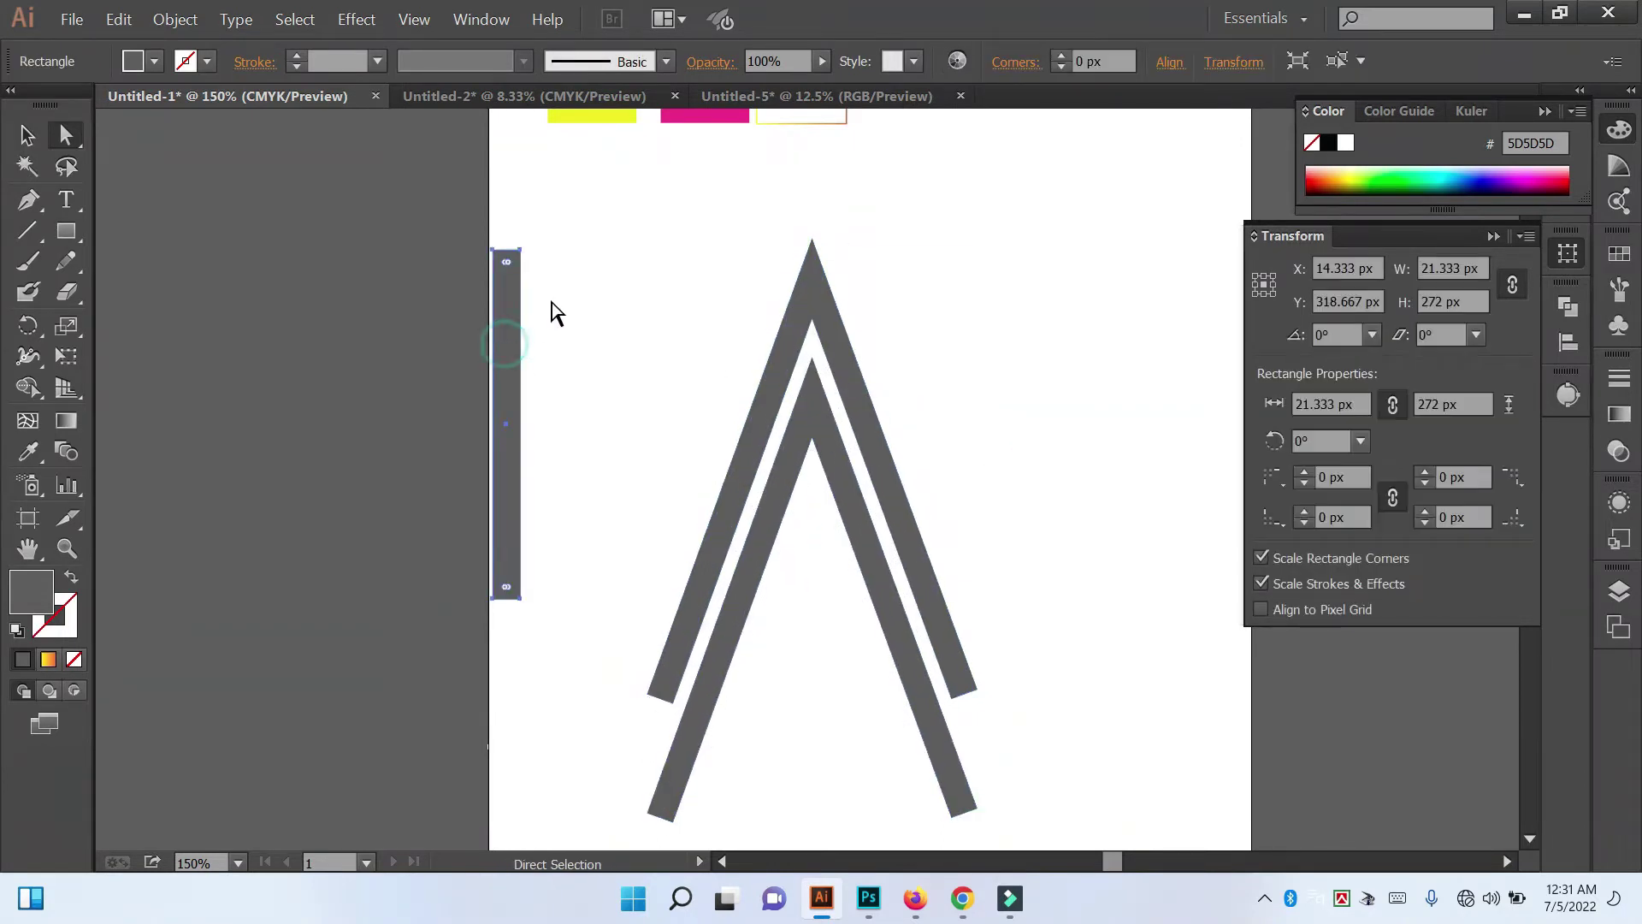
click(26, 134)
click(566, 217)
click(514, 257)
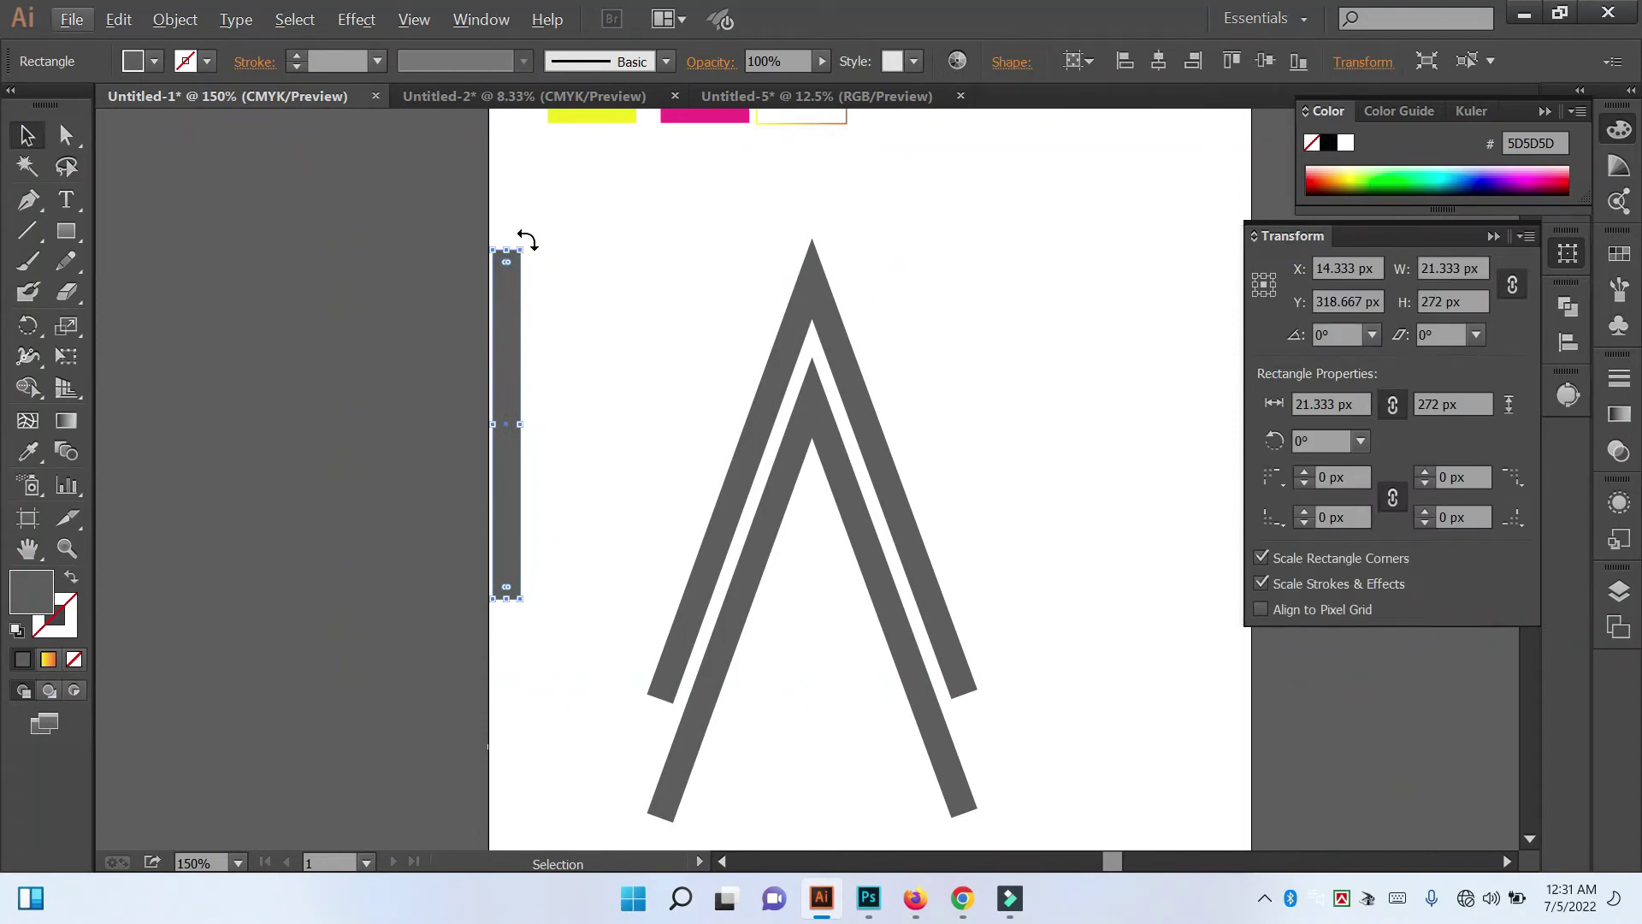
mouse_move(526, 240)
mouse_down()
mouse_move(616, 414)
mouse_move(883, 508)
mouse_up()
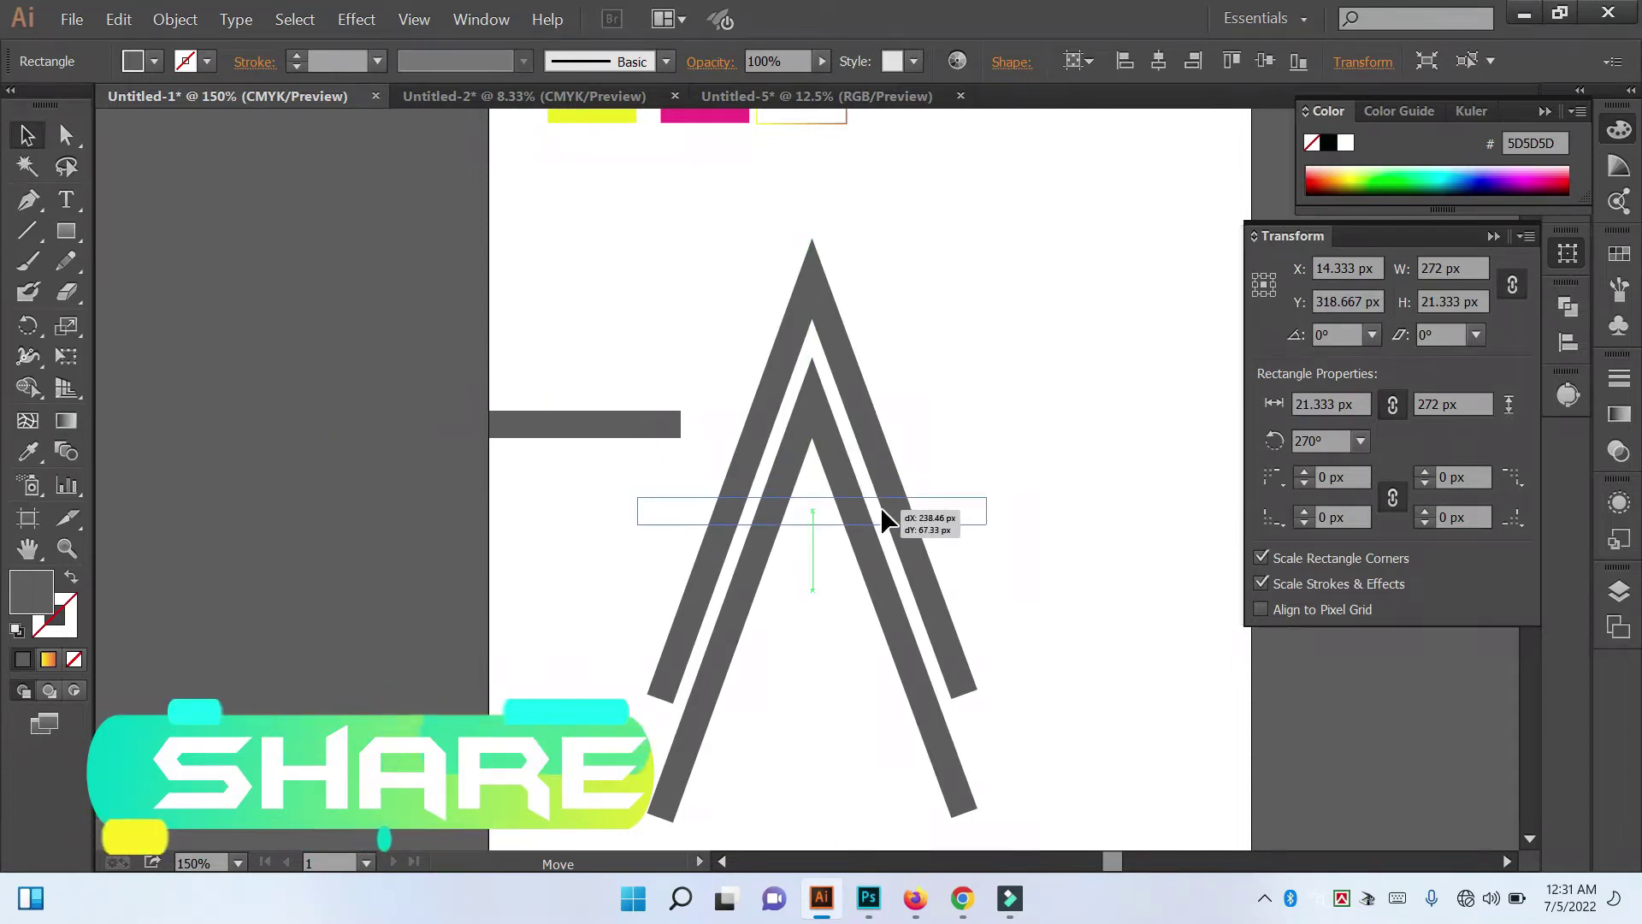
drag(880, 506, 815, 586)
click(1063, 518)
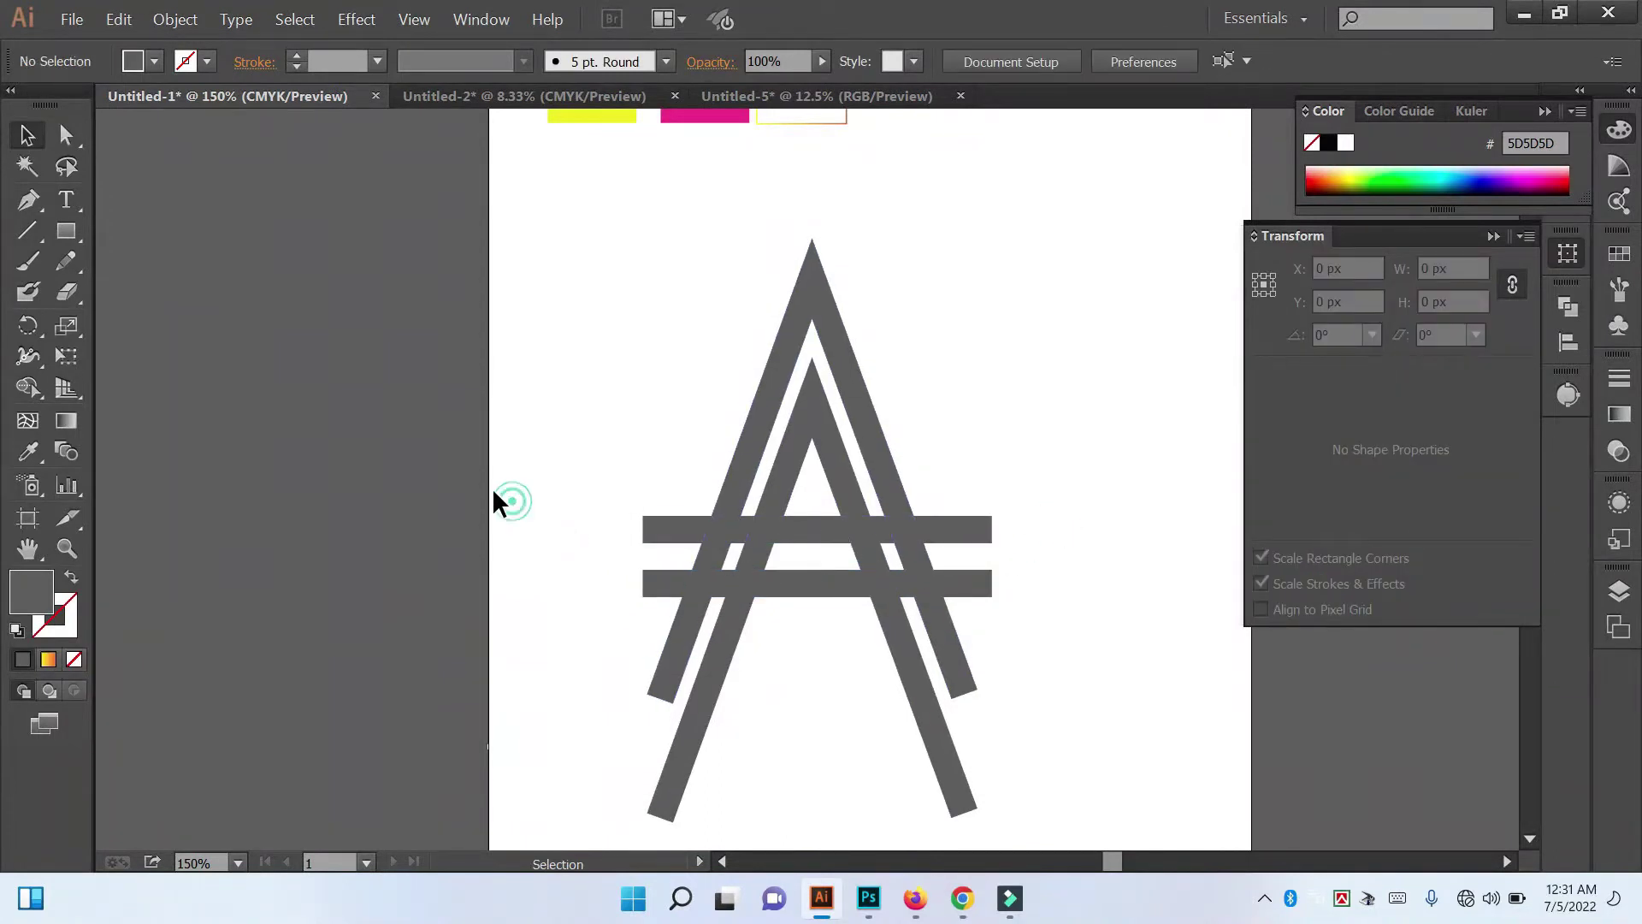
Step: Draw a thin 10.667 × 94.667 px vertical rectangle left of the chevrons and reselect it
click(67, 233)
drag(554, 386, 562, 446)
click(32, 149)
click(465, 330)
drag(499, 308, 601, 412)
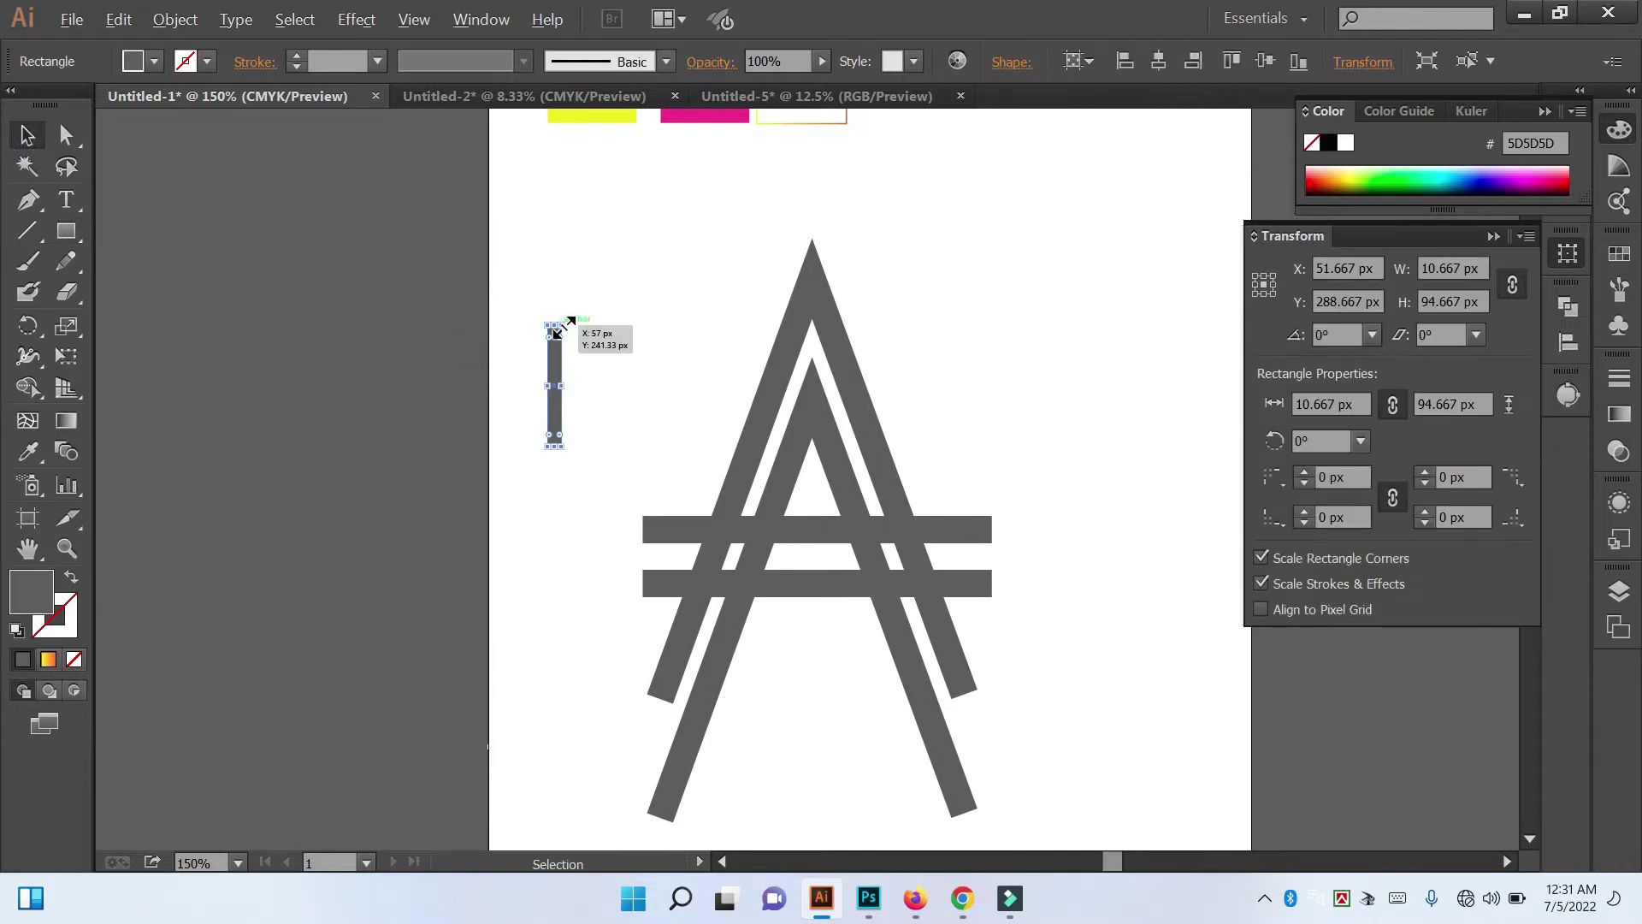
key(alt)
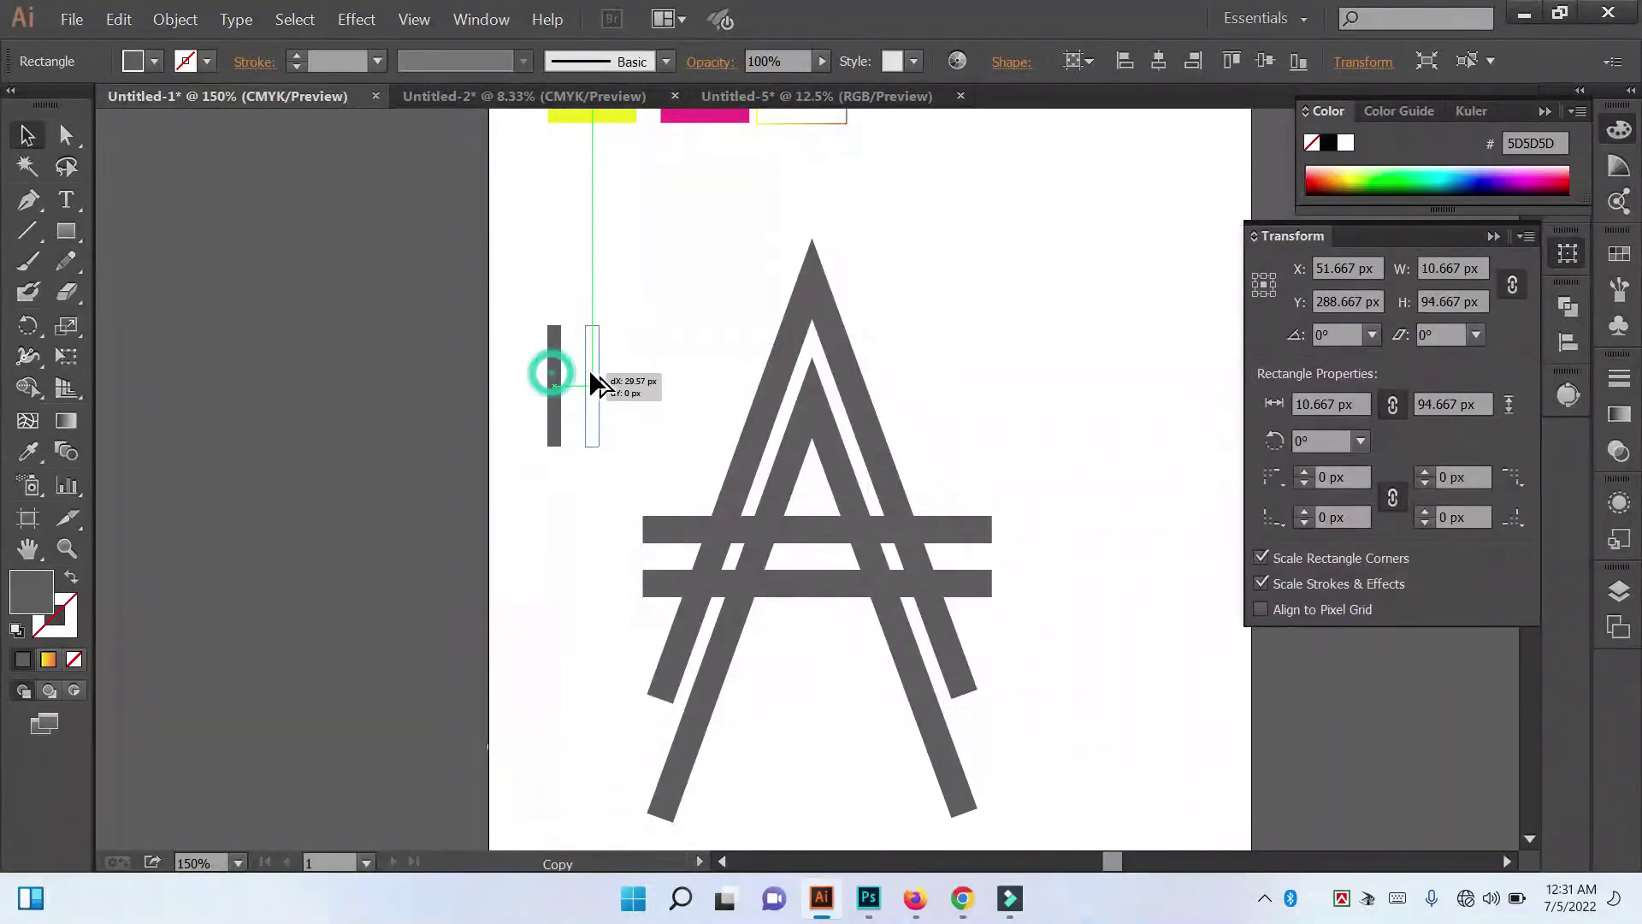
Step: Duplicate the thin rectangle just to its right and rotate the copy 20°
drag(554, 385, 592, 385)
click(626, 331)
click(591, 386)
right_click(589, 387)
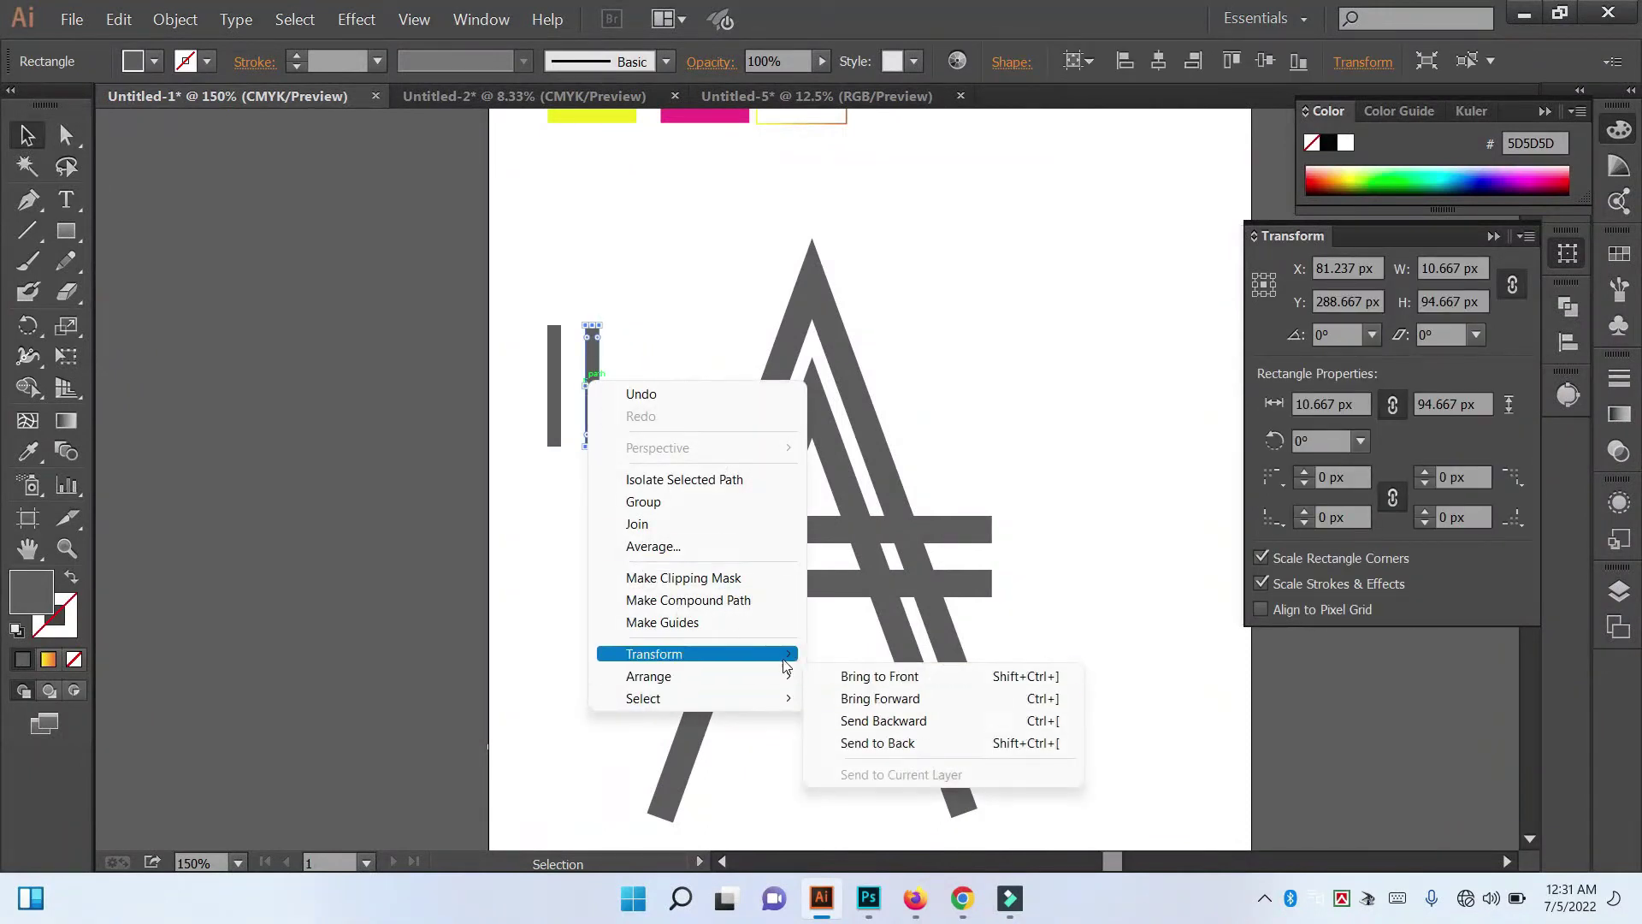
mouse_move(695, 655)
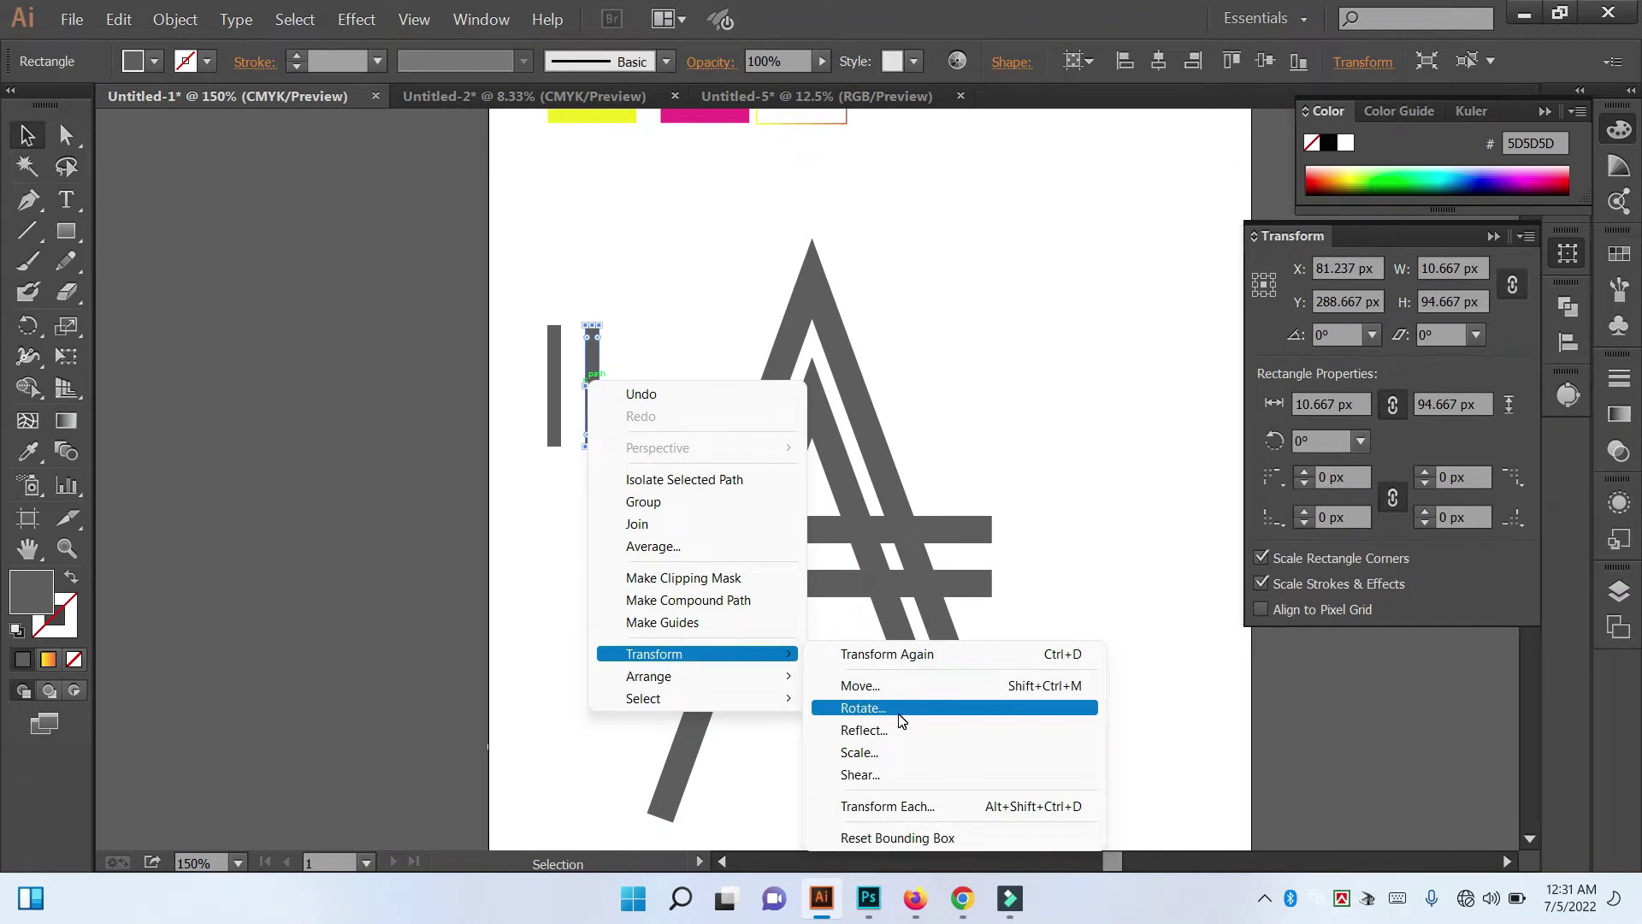
click(864, 708)
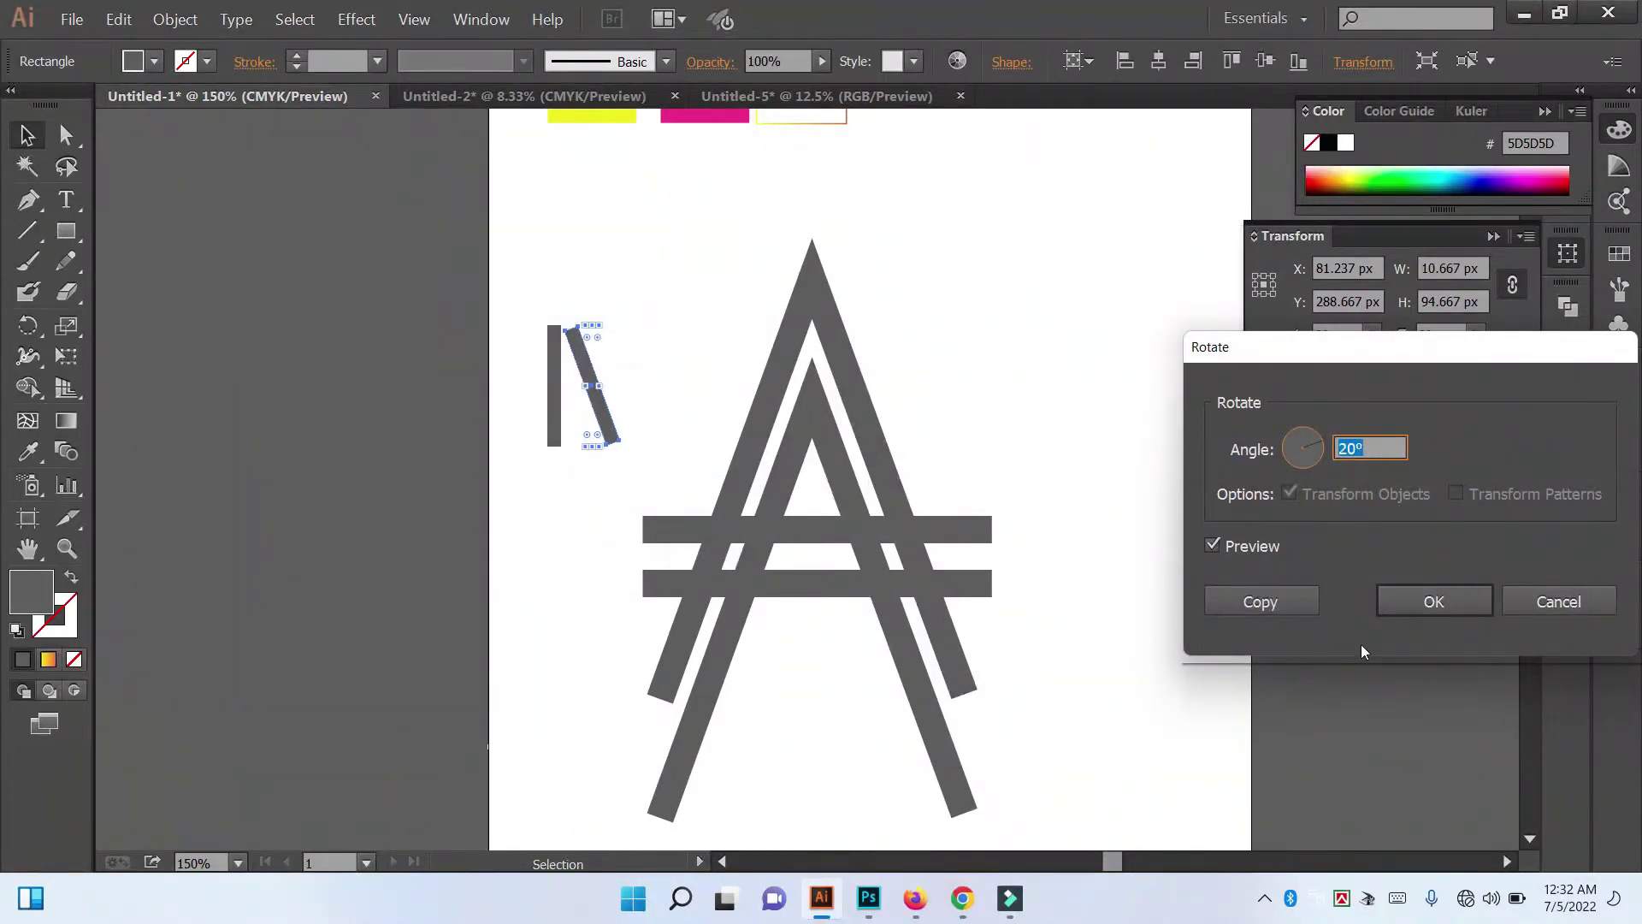
click(1451, 603)
scroll(649, 444, up, 1)
Step: Move the tilted bar onto the letter, cancel the Move dialog, then drag it up and left
scroll(650, 444, up, 3)
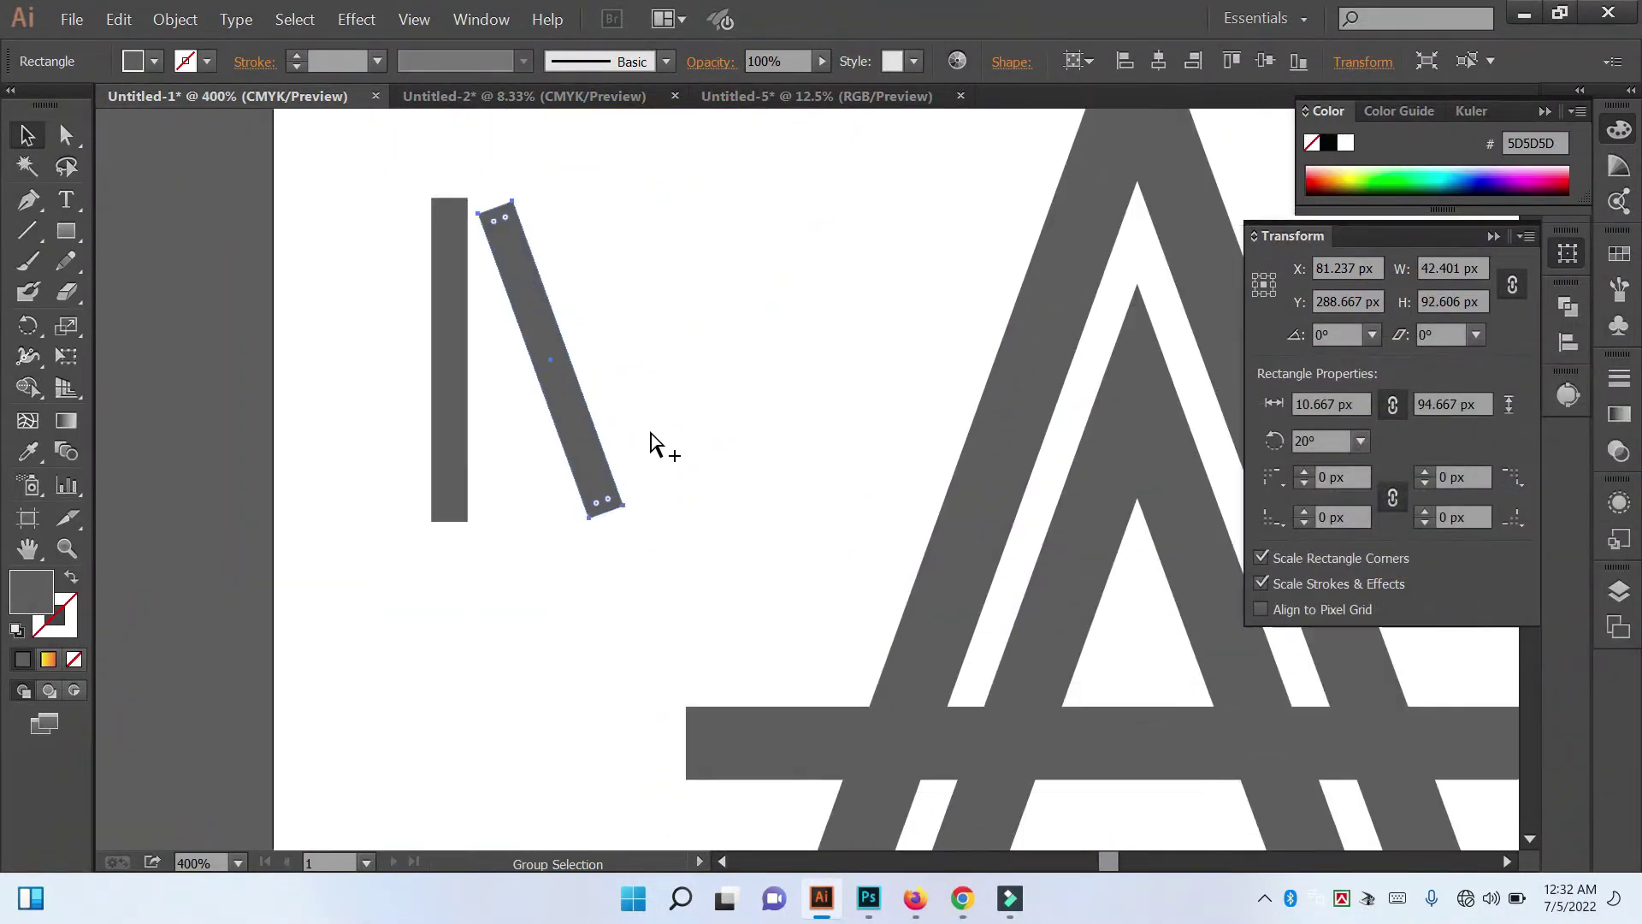
mouse_move(612, 459)
mouse_down()
mouse_move(1079, 685)
mouse_move(649, 556)
mouse_move(813, 677)
mouse_up()
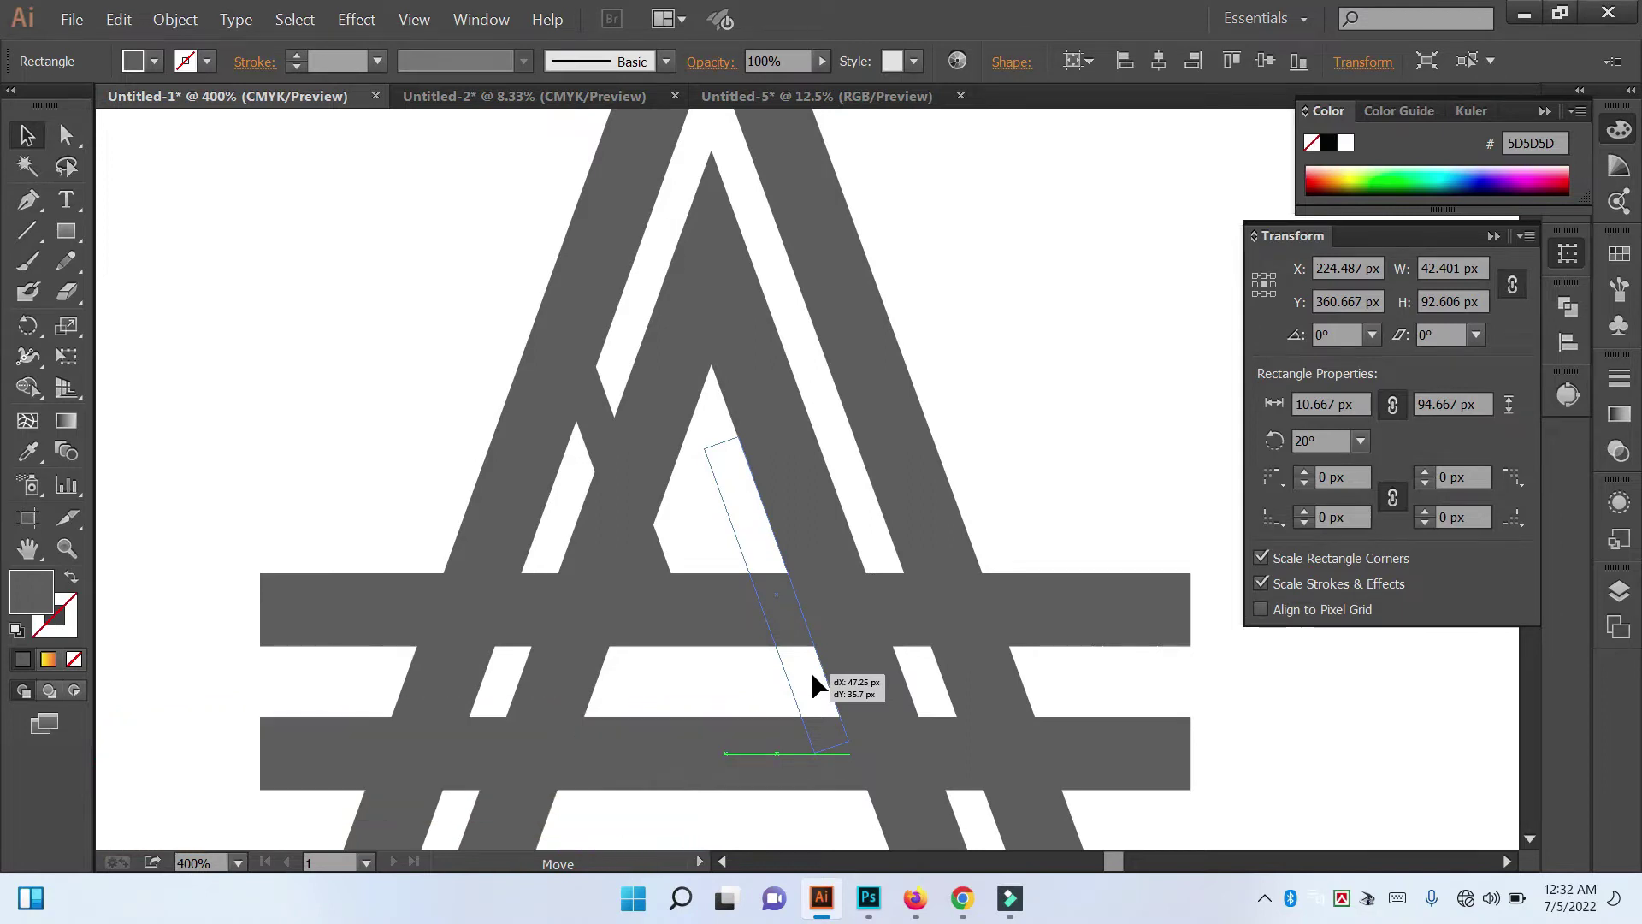
drag(812, 676, 812, 676)
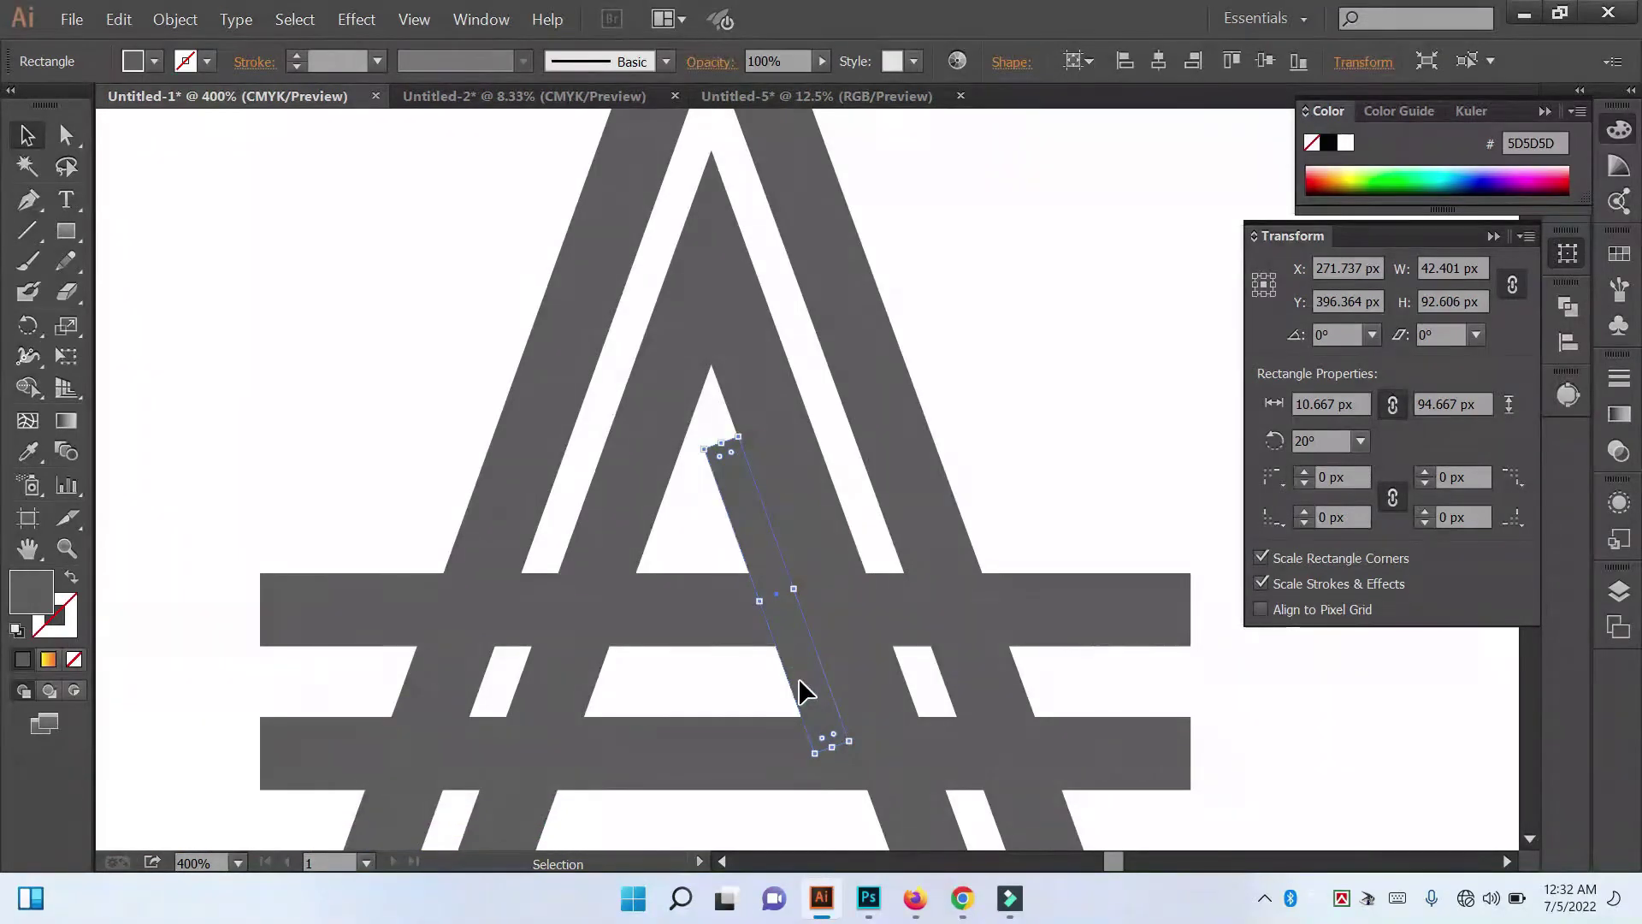
key(Return)
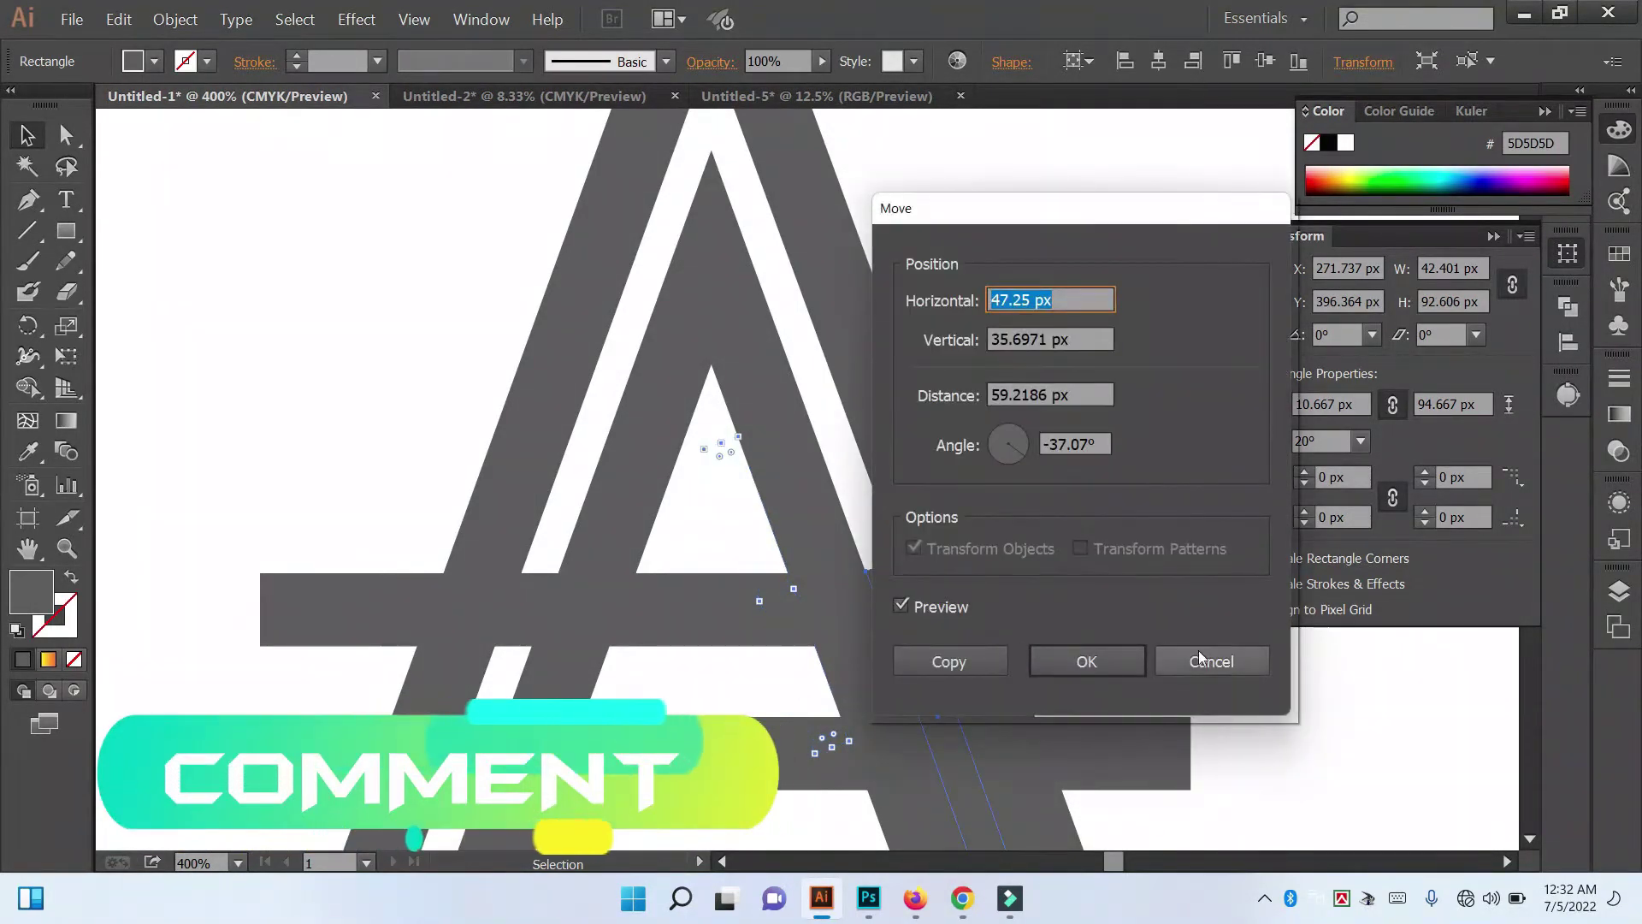
click(1198, 660)
mouse_move(759, 515)
mouse_down()
mouse_move(259, 372)
mouse_move(221, 317)
mouse_up()
click(304, 339)
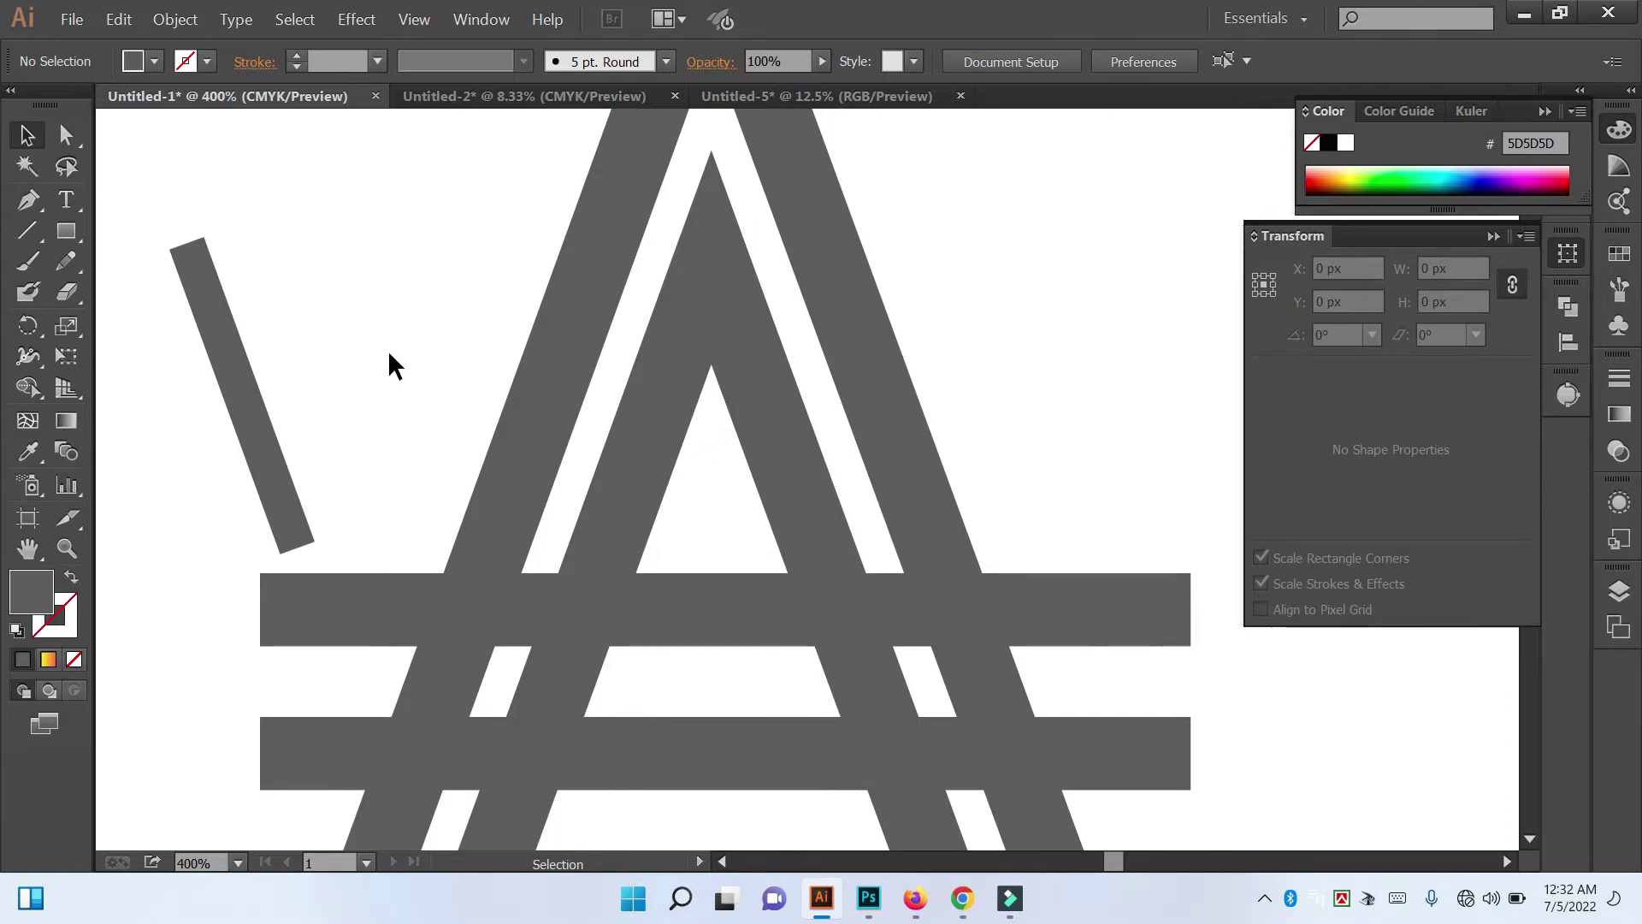
Step: Select the slanted rectangle and delete it
drag(387, 351, 169, 486)
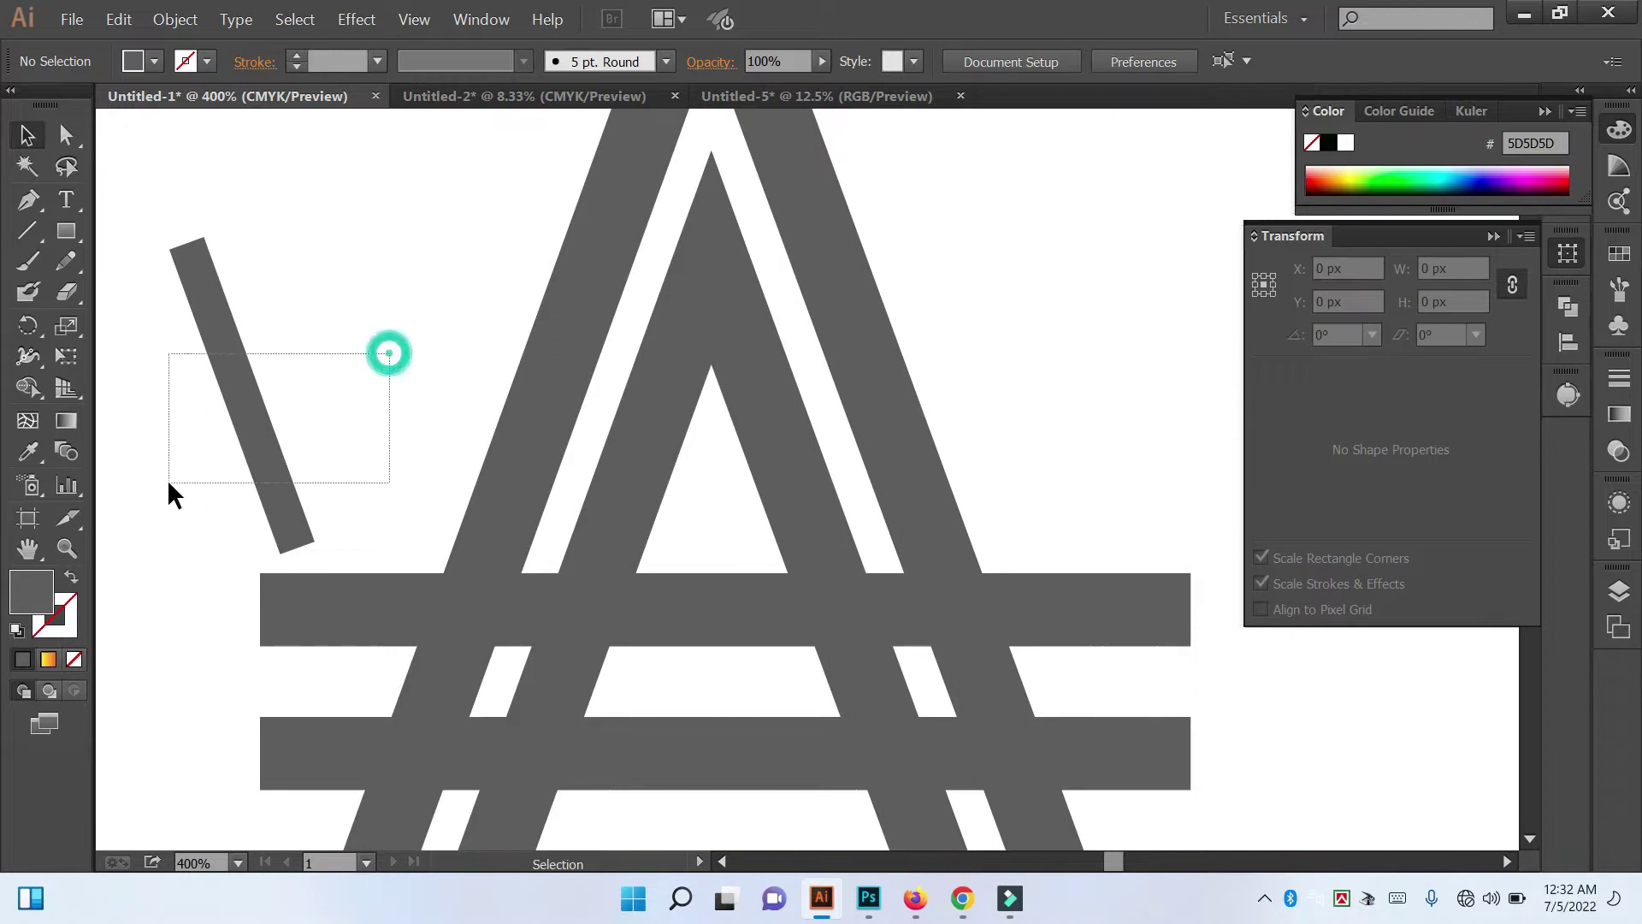
key(Delete)
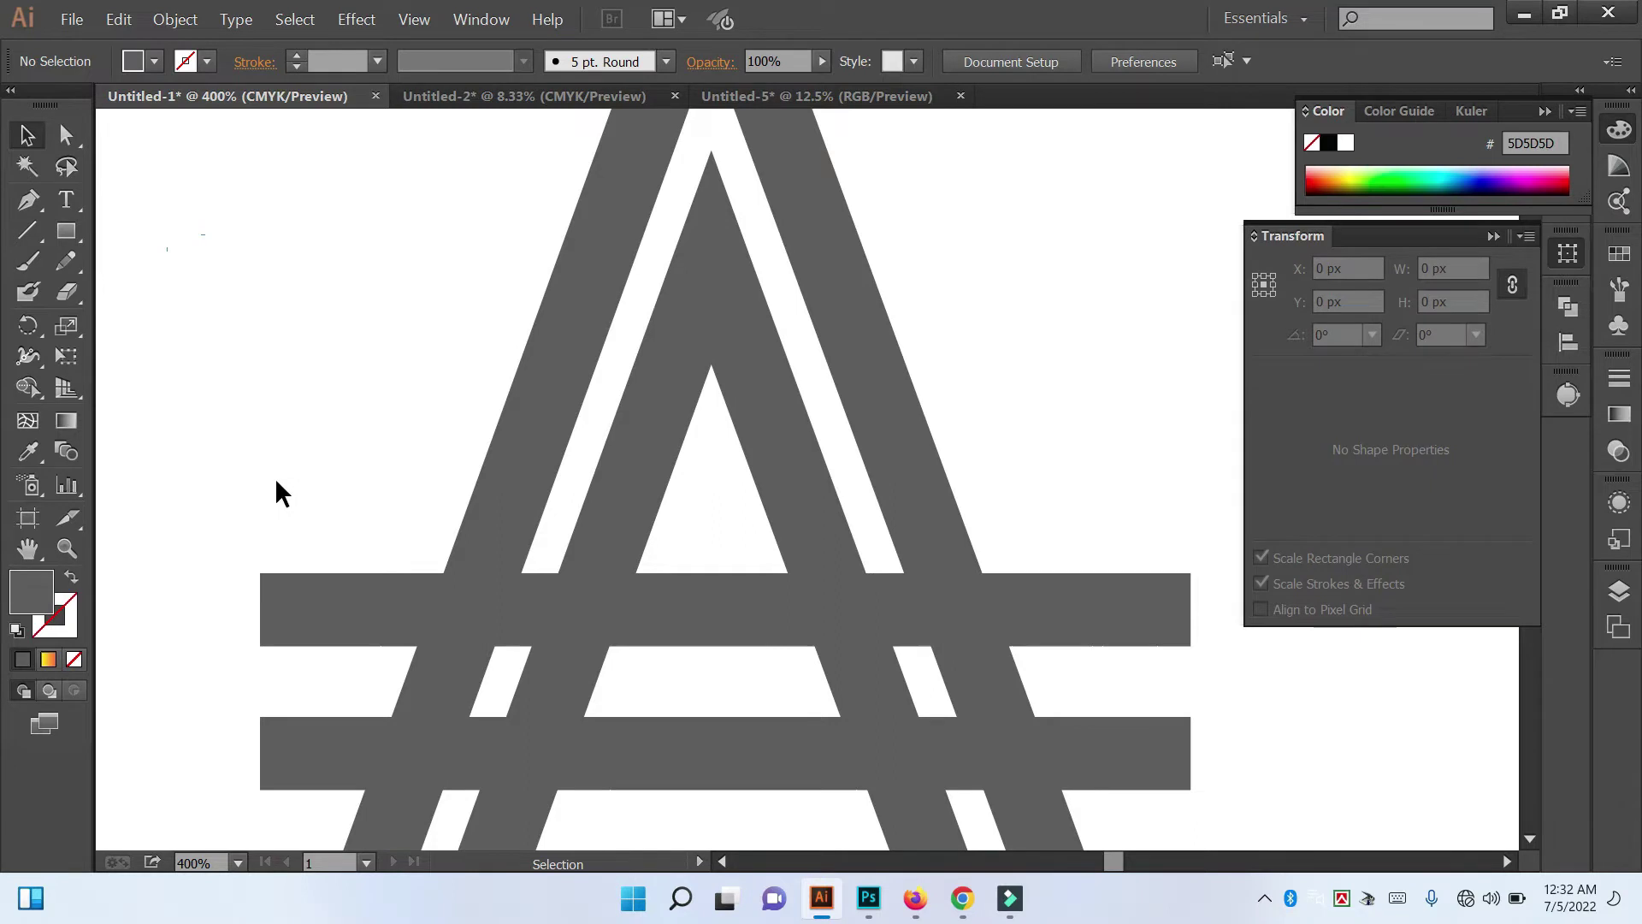
key(backslash)
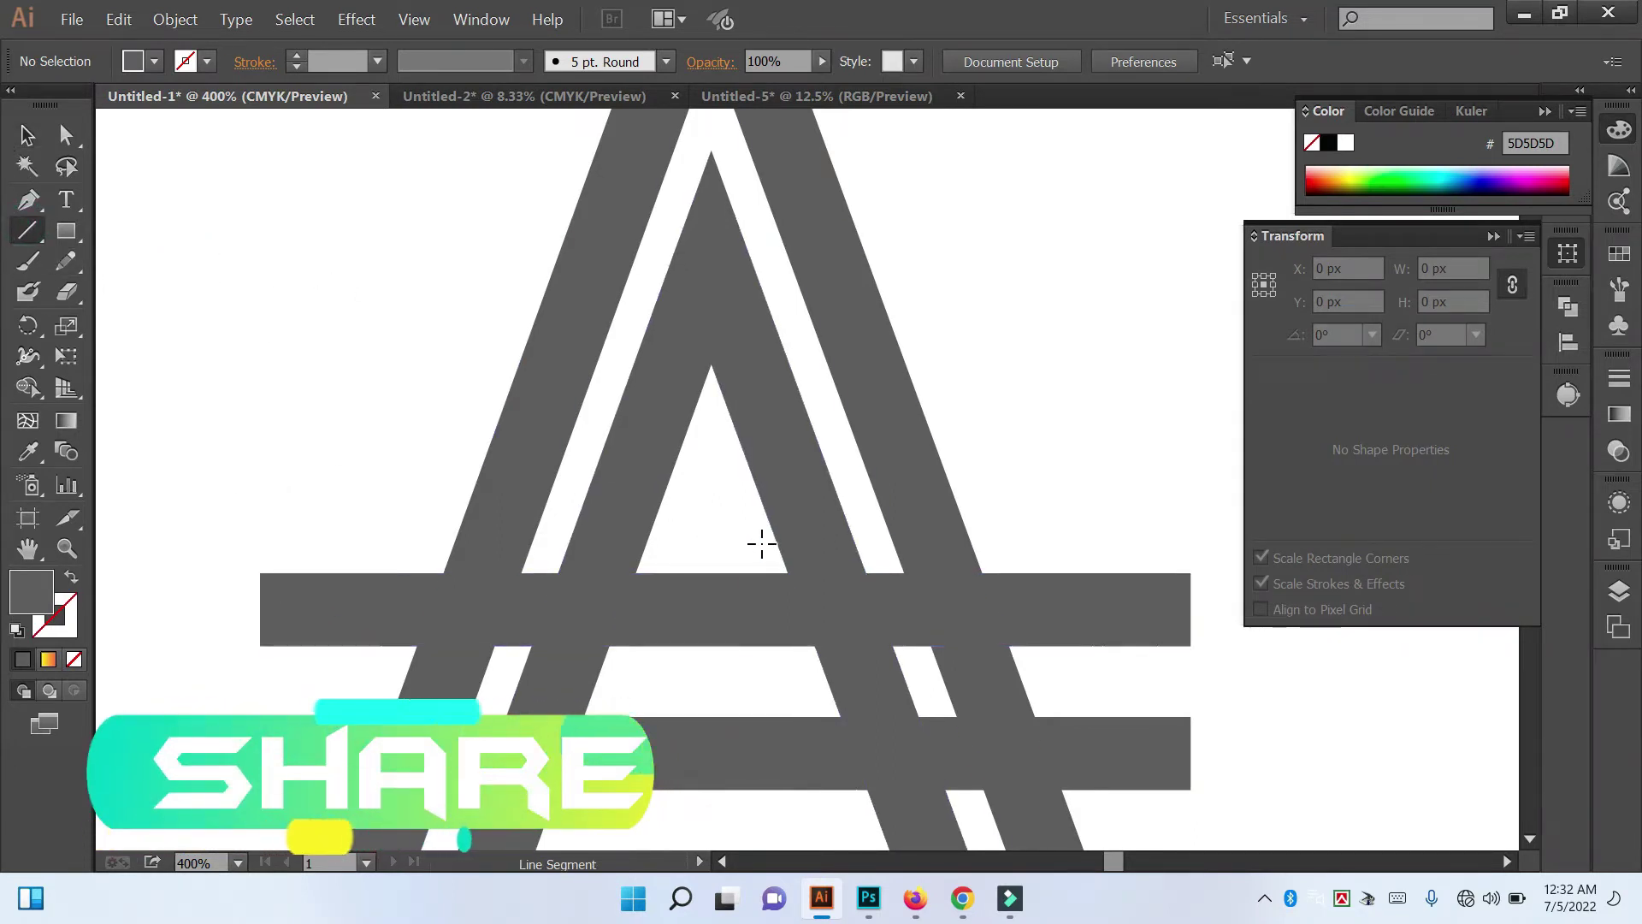
drag(753, 532, 819, 708)
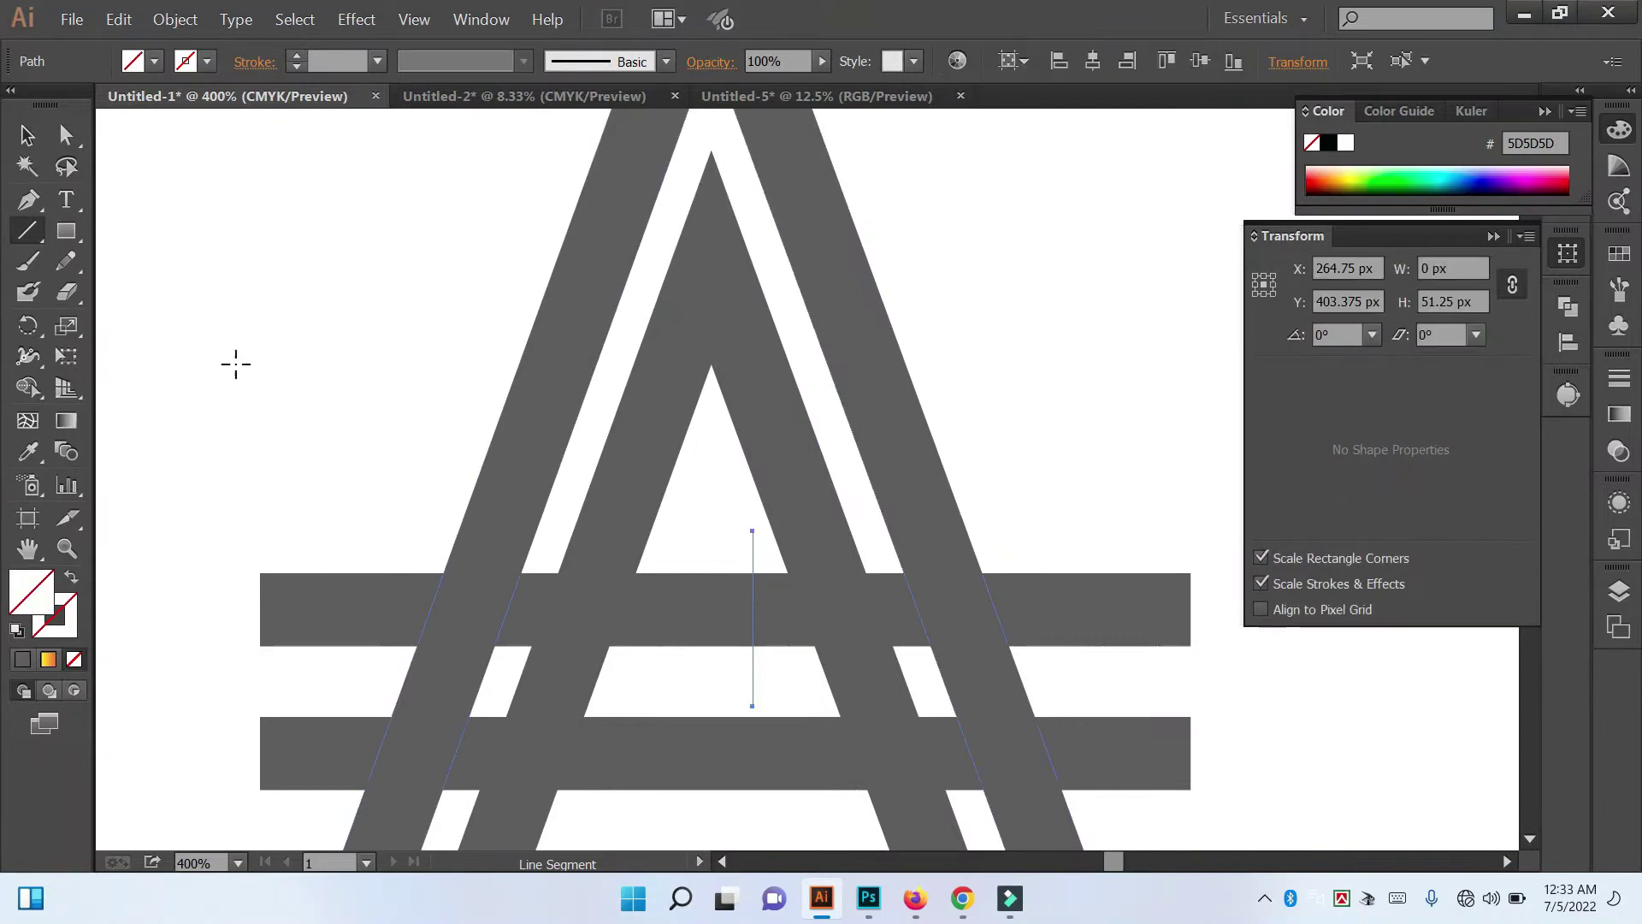
click(296, 55)
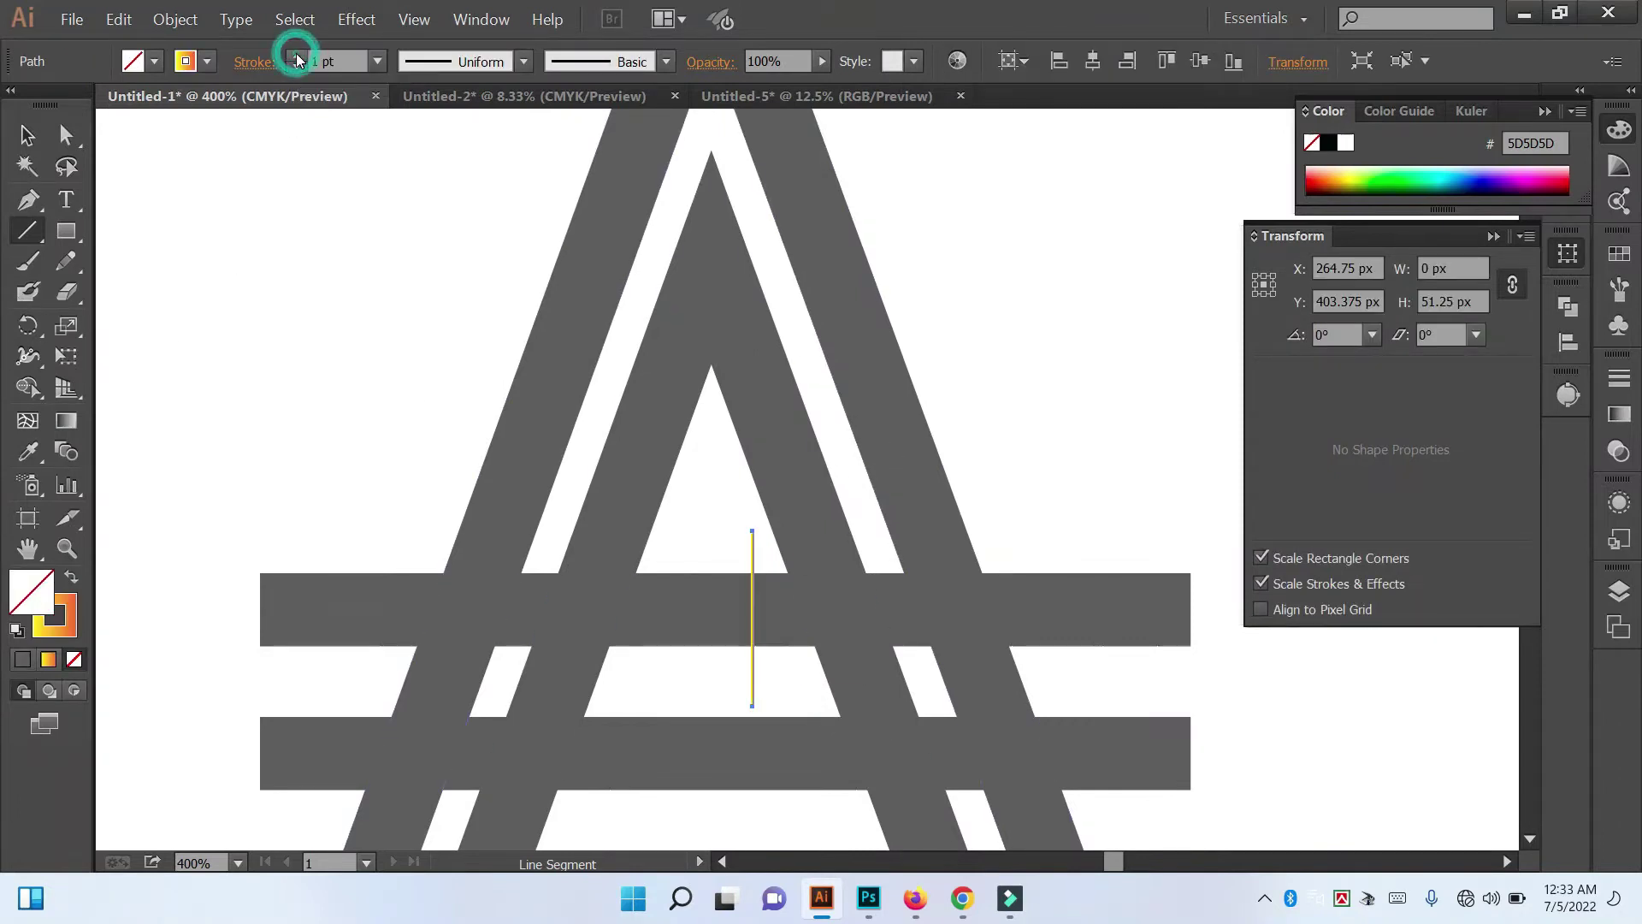
click(404, 317)
click(913, 517)
click(28, 135)
click(235, 257)
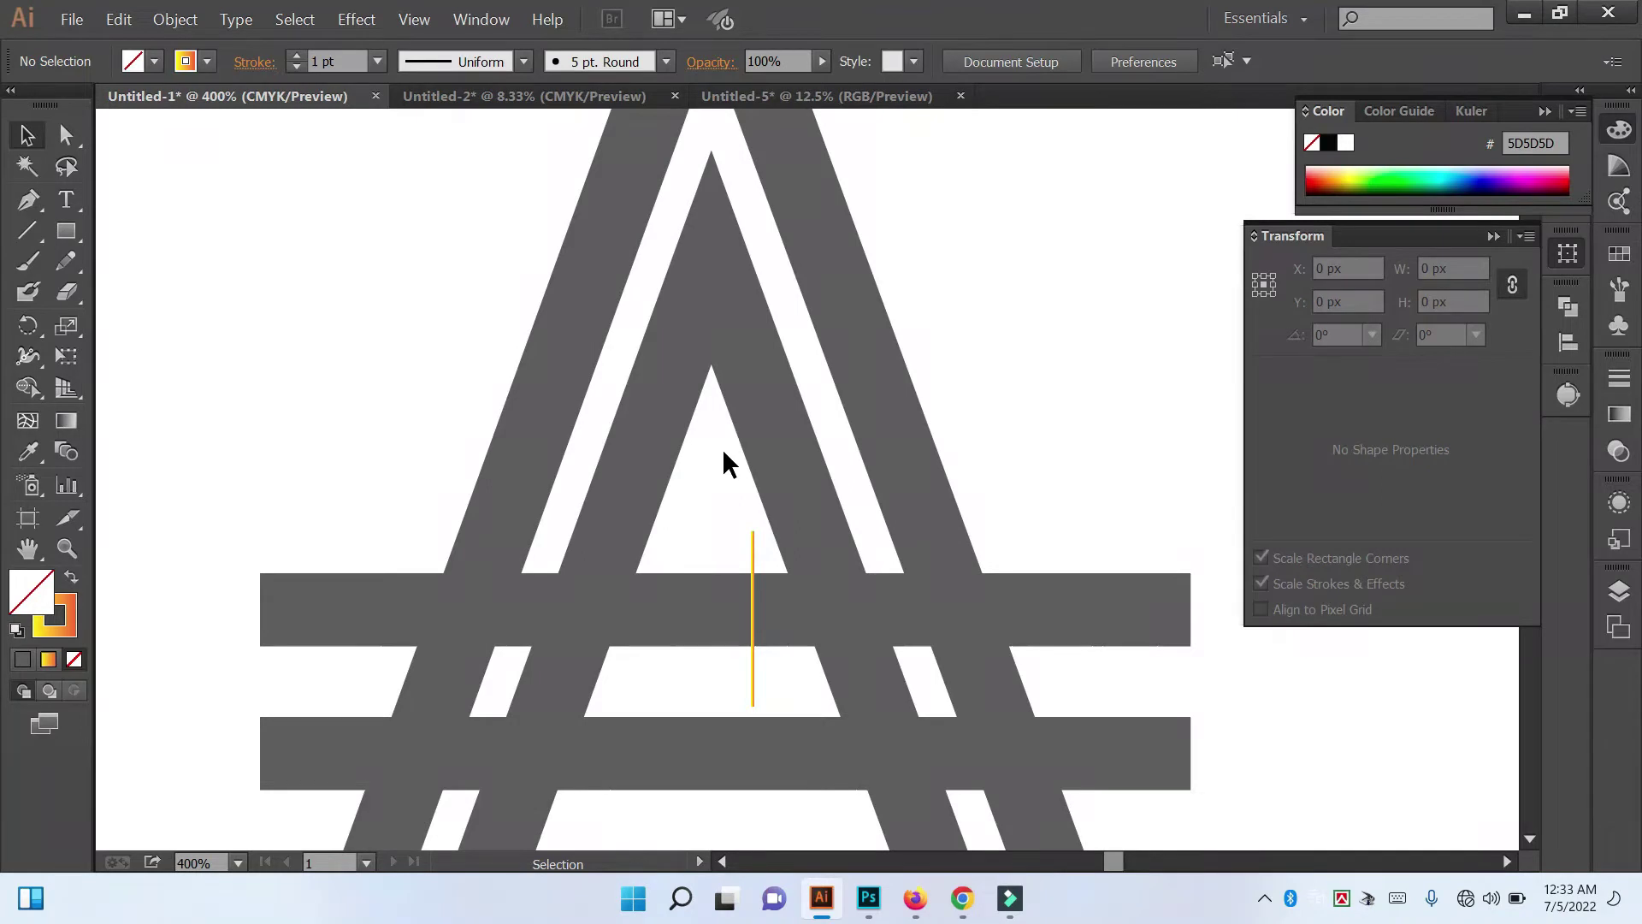
click(753, 547)
click(756, 558)
key(Delete)
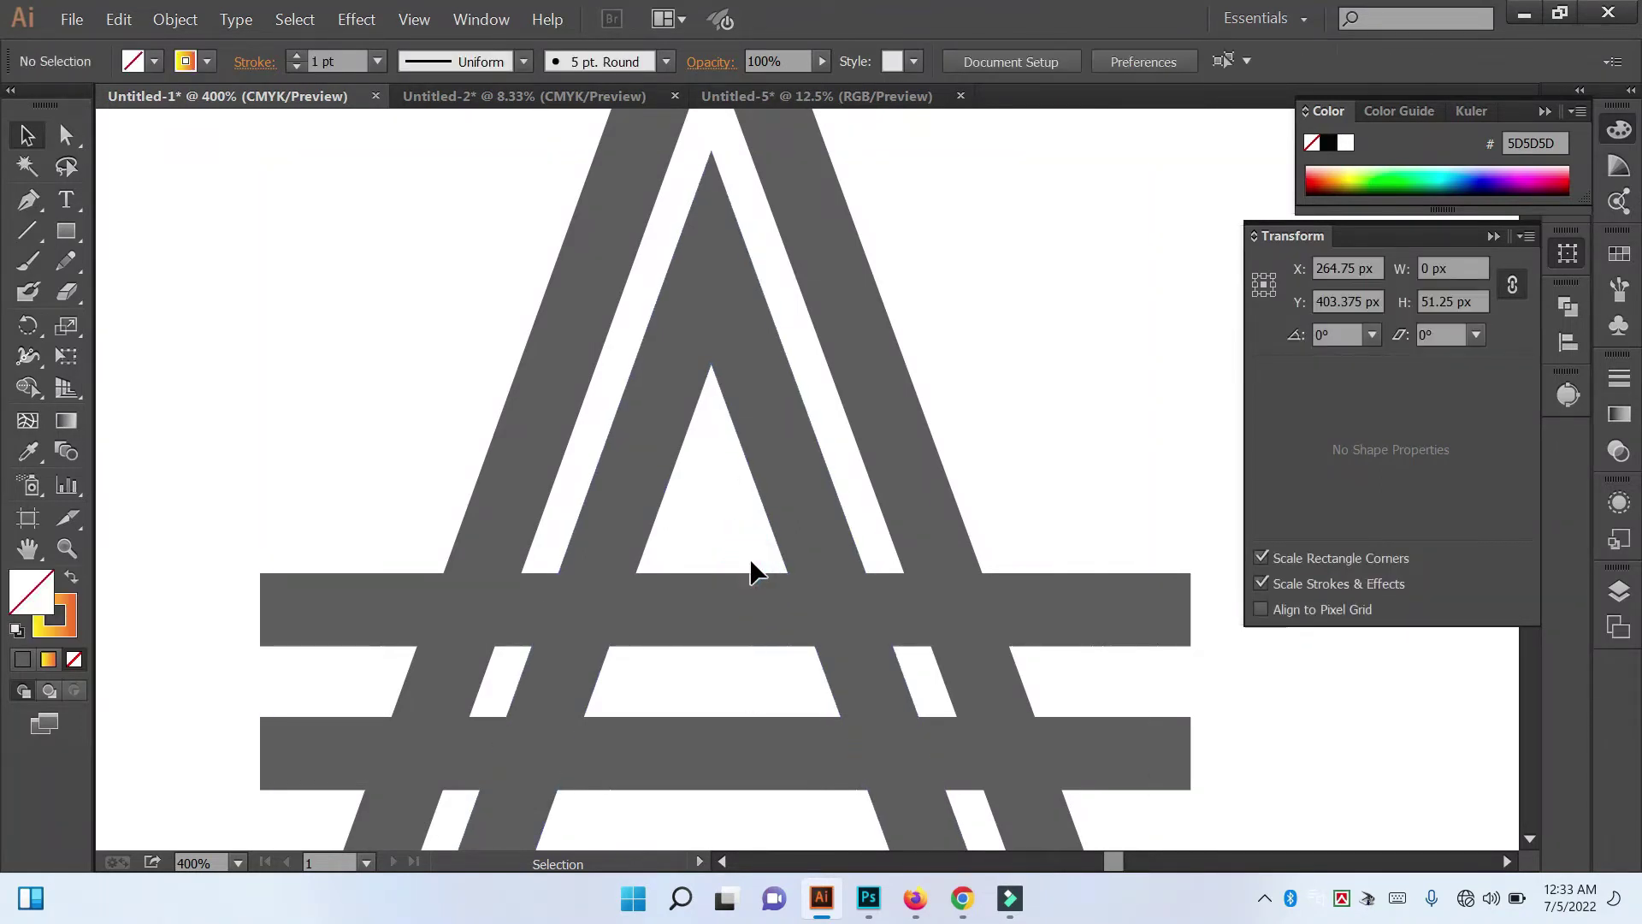
scroll(308, 363, down, 2)
scroll(342, 377, down, 2)
Step: Move and duplicate the thin rectangle, then delete the tilted left copy
drag(171, 264, 238, 307)
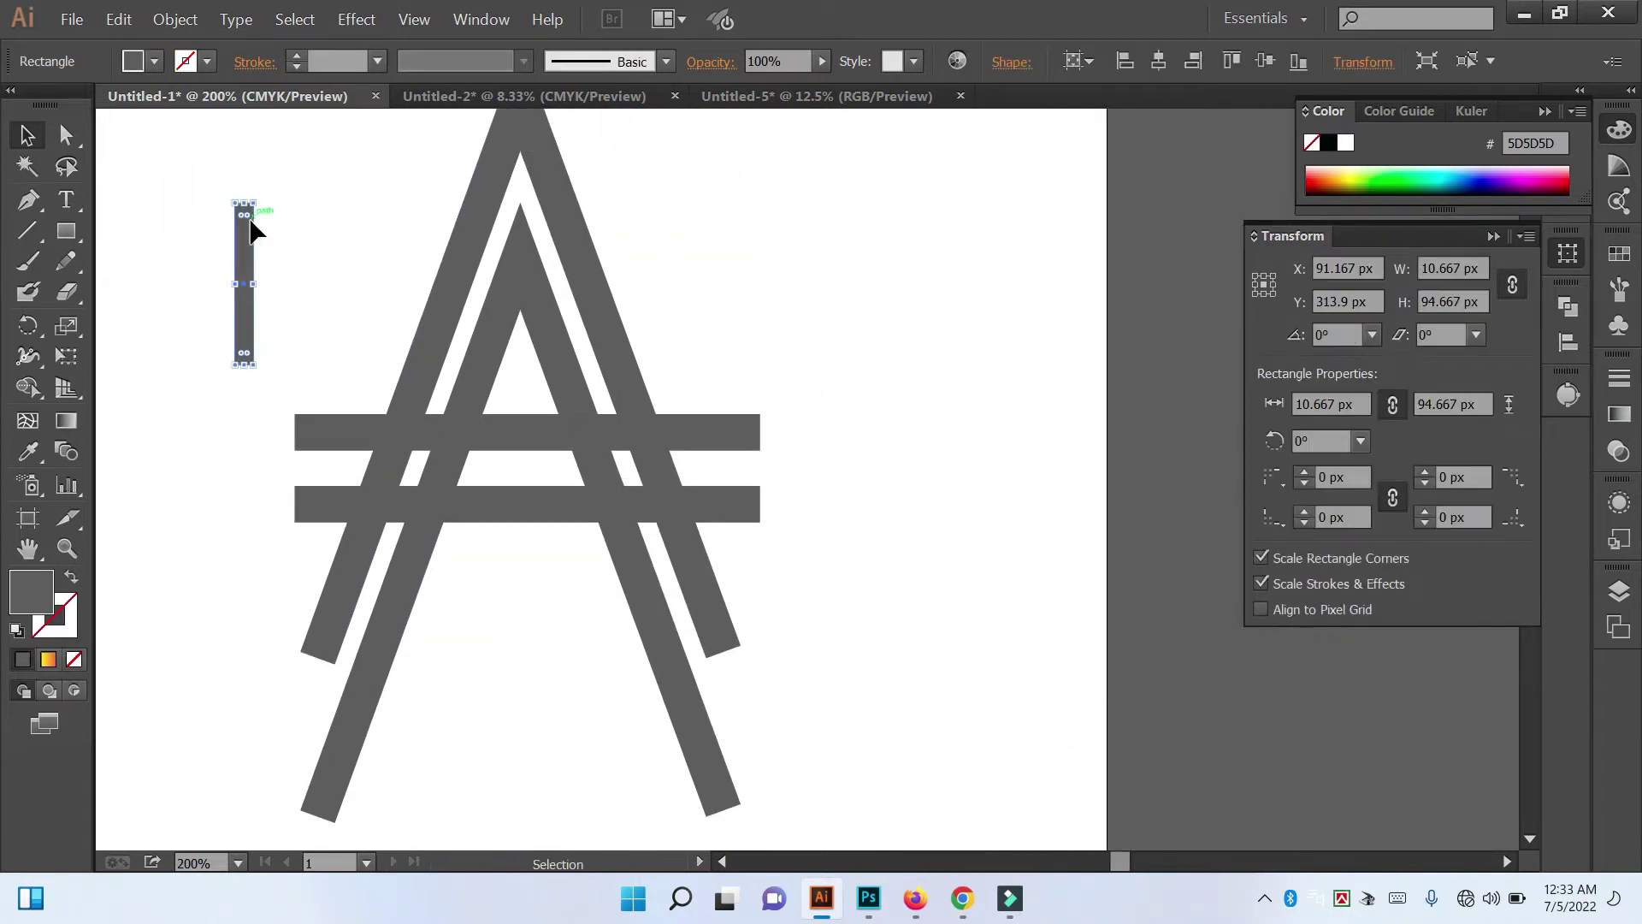
drag(253, 229, 317, 245)
click(196, 188)
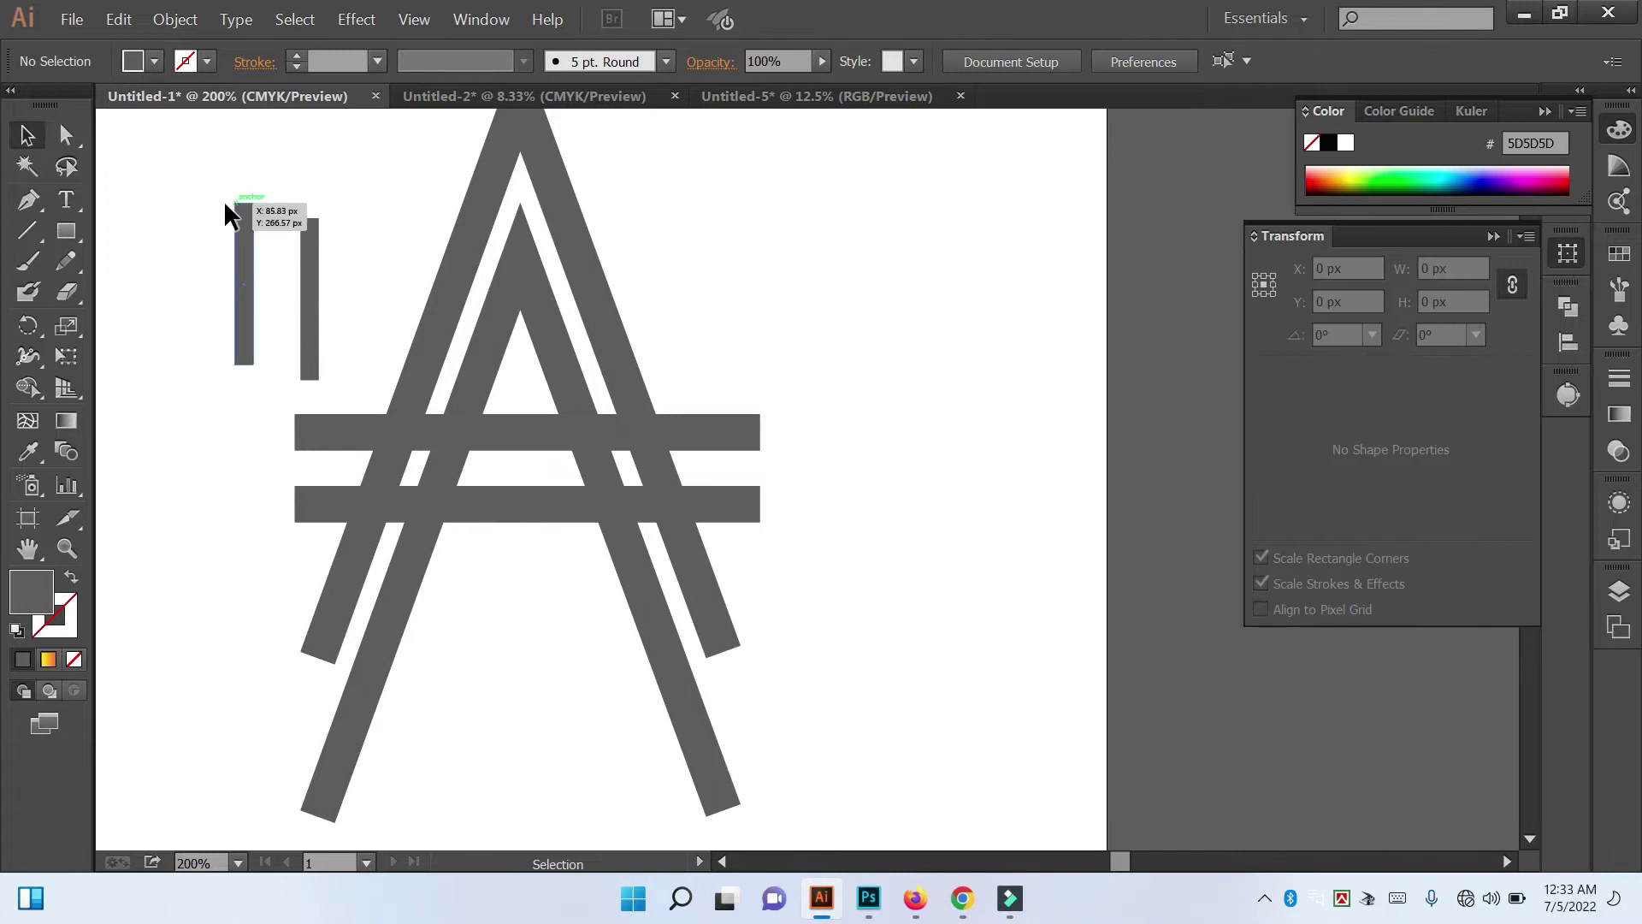
click(250, 213)
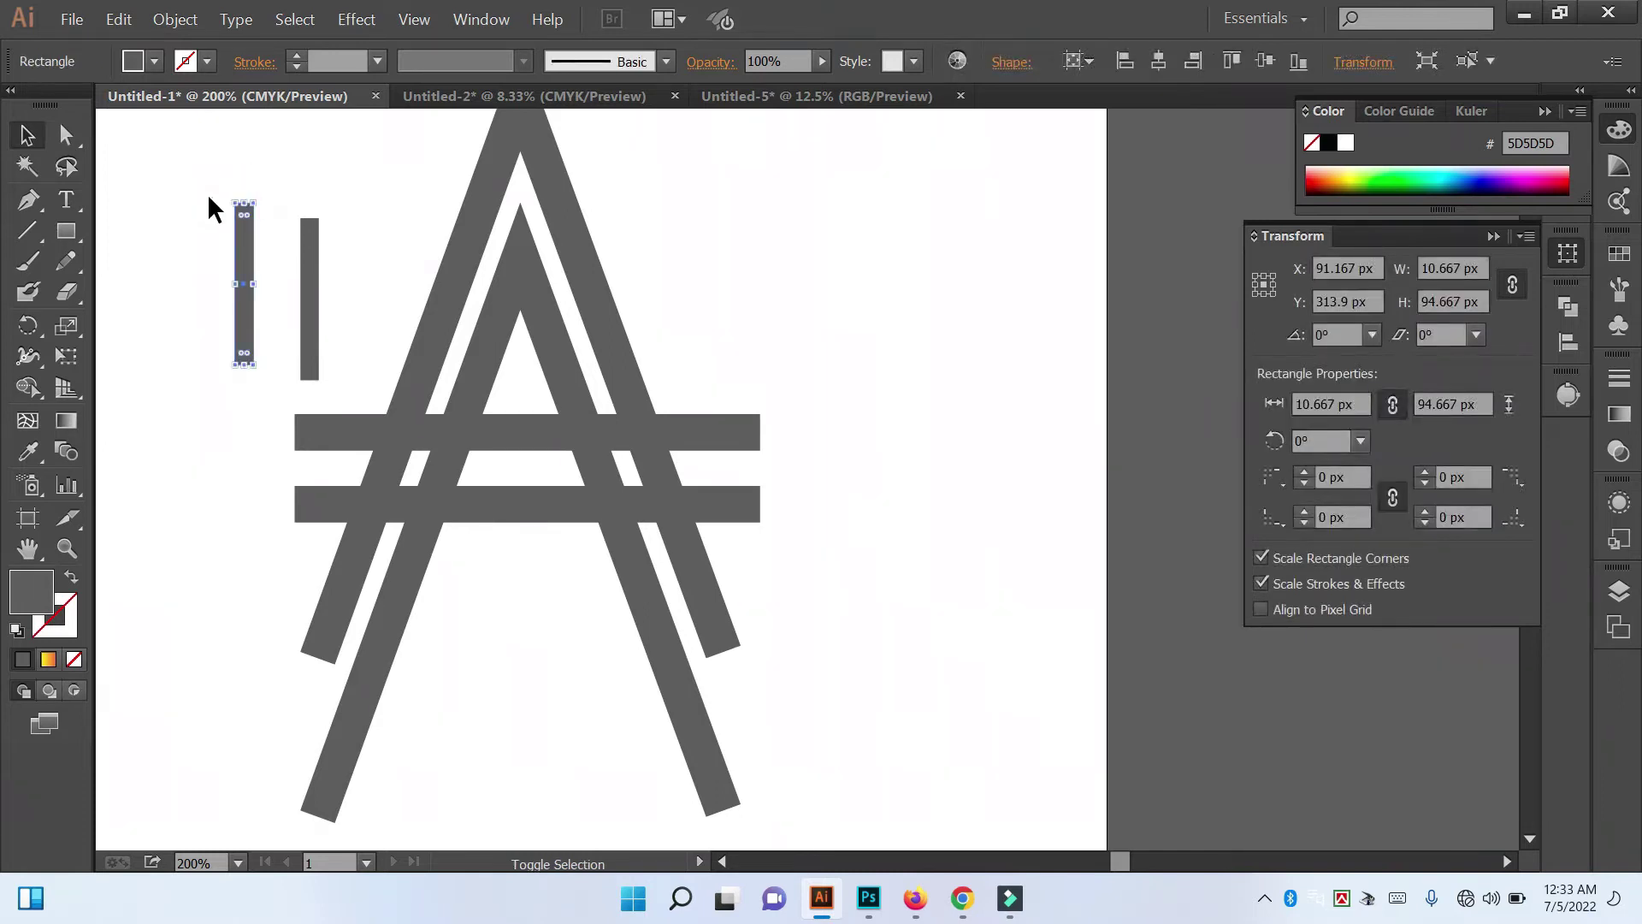
drag(261, 216, 256, 204)
drag(261, 205, 261, 214)
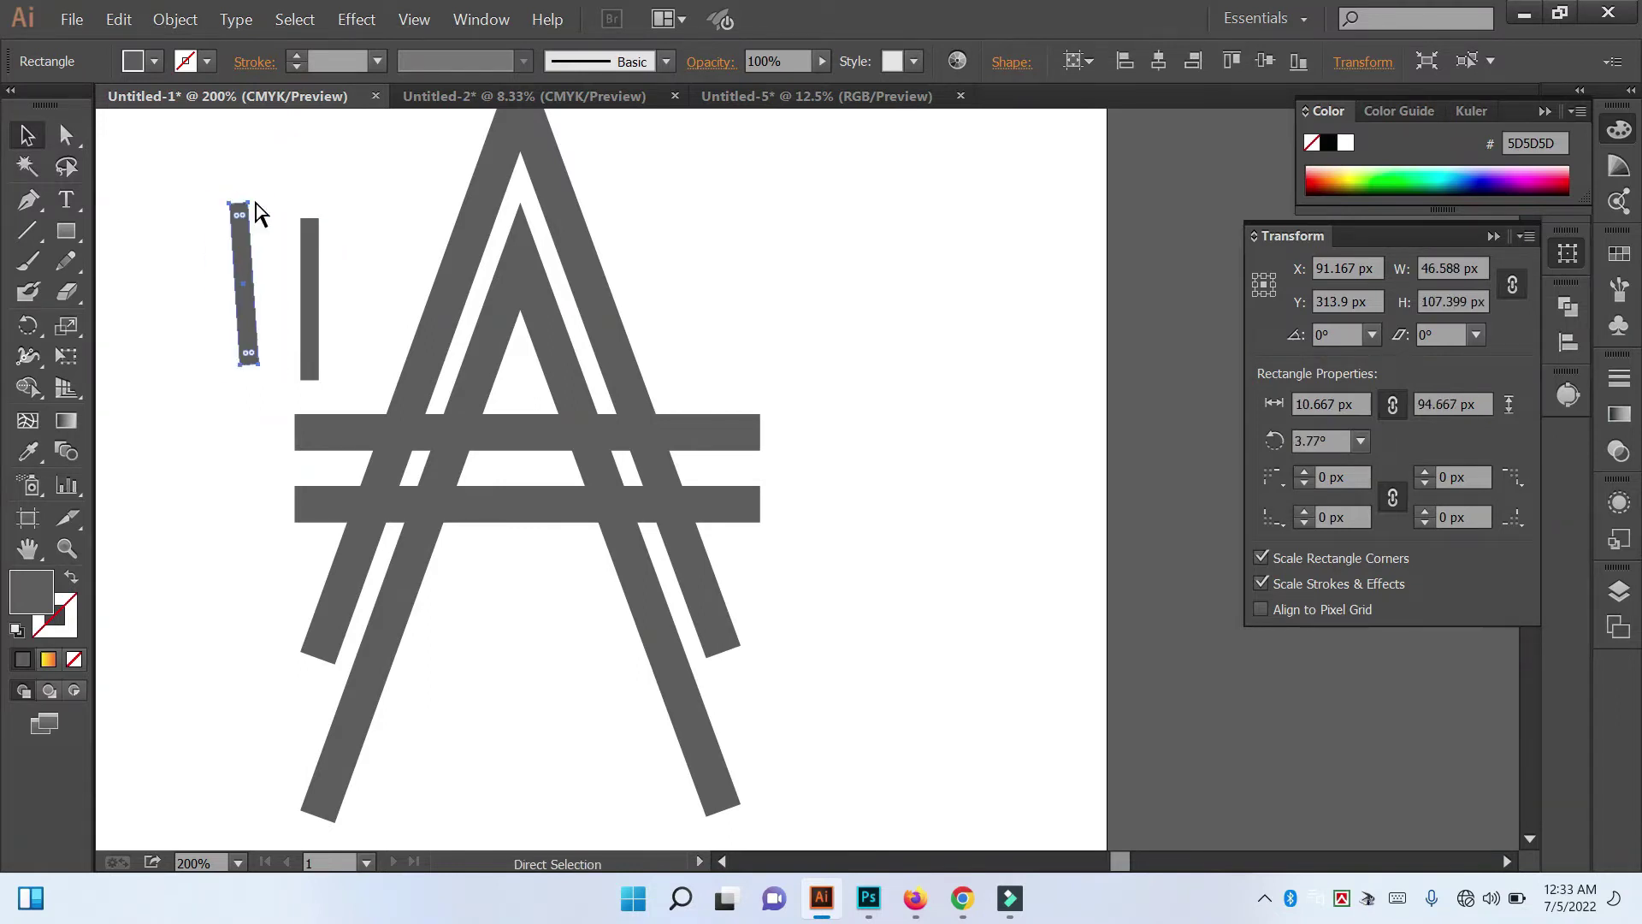
key(Delete)
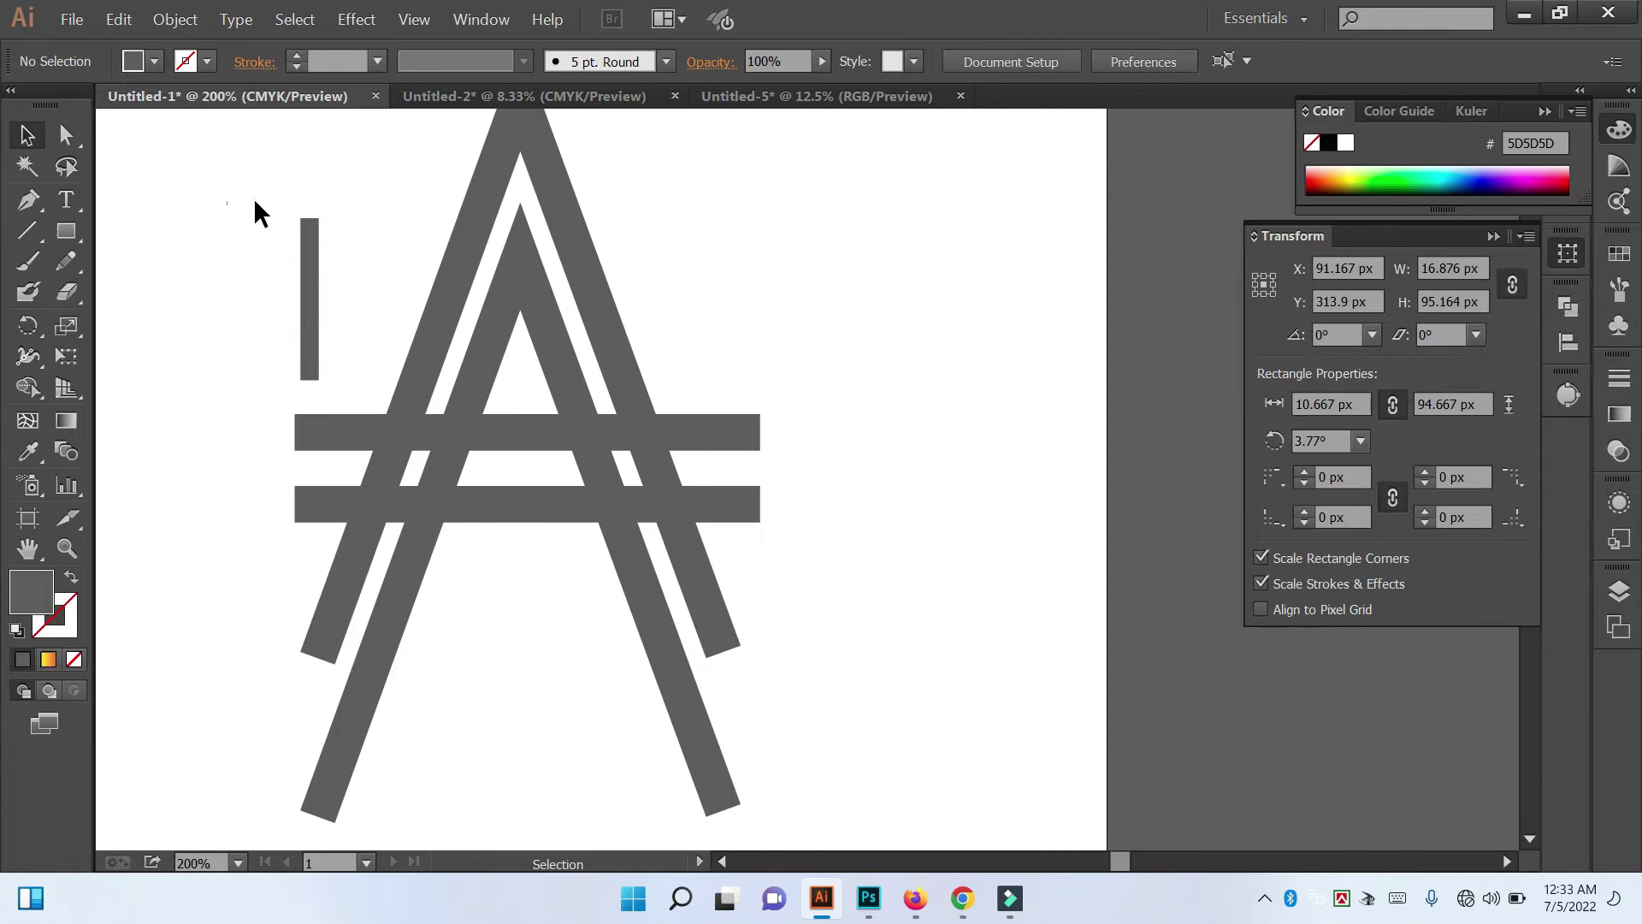
Step: Duplicate the upright bar to its left and turn the copy horizontal
click(318, 286)
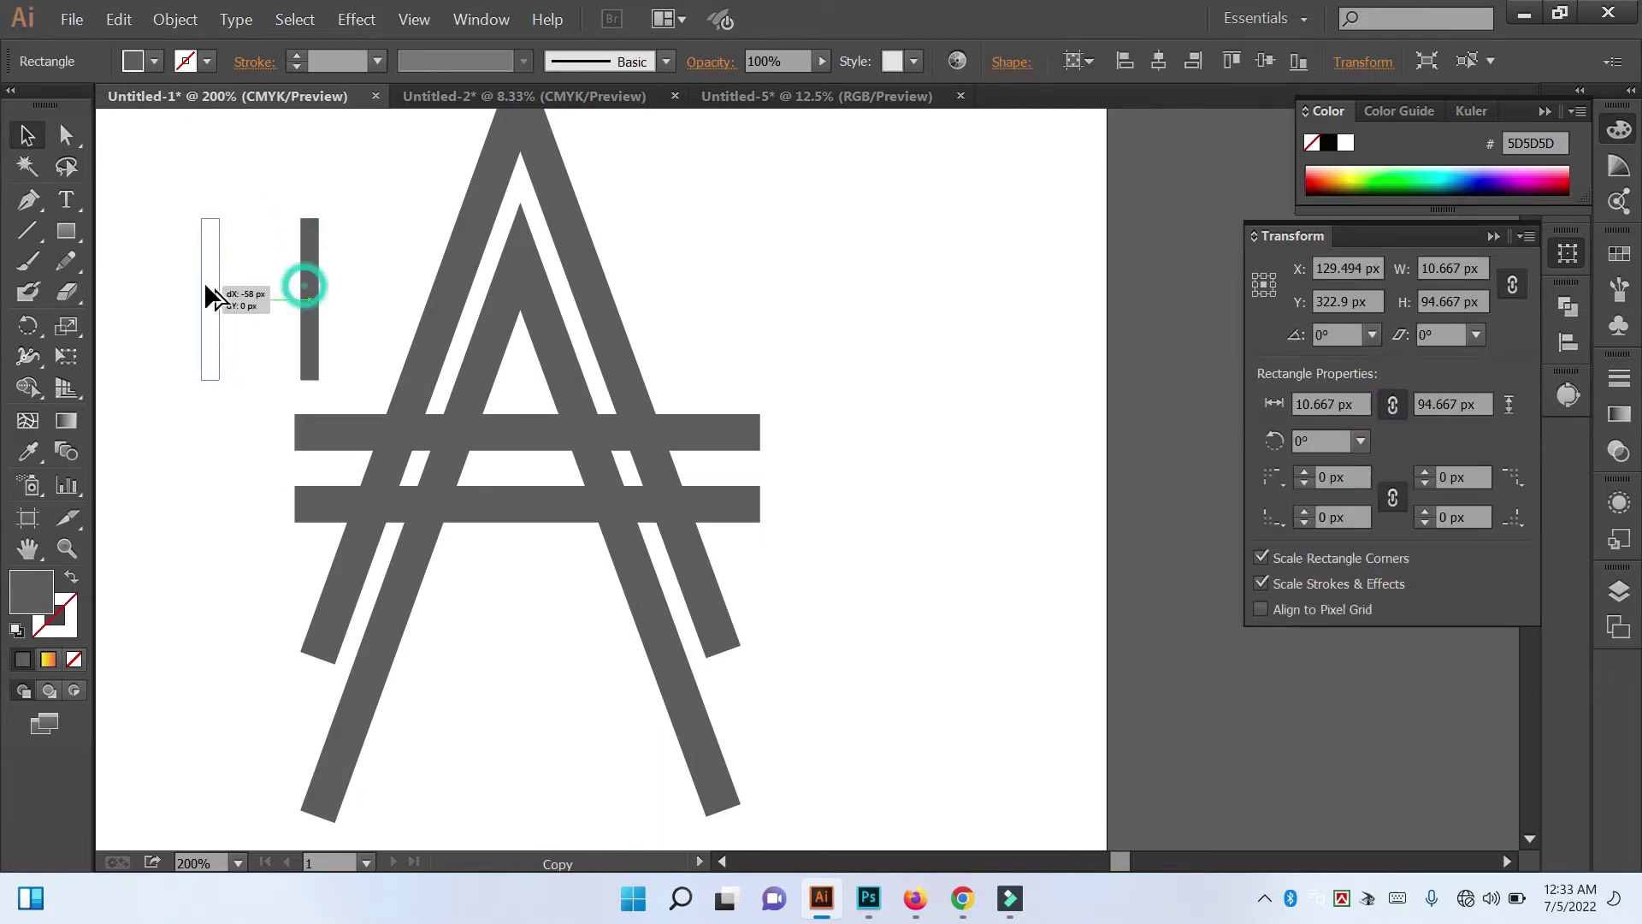
drag(315, 297, 216, 298)
click(256, 244)
mouse_move(186, 210)
mouse_down()
mouse_move(244, 235)
mouse_move(115, 273)
mouse_up()
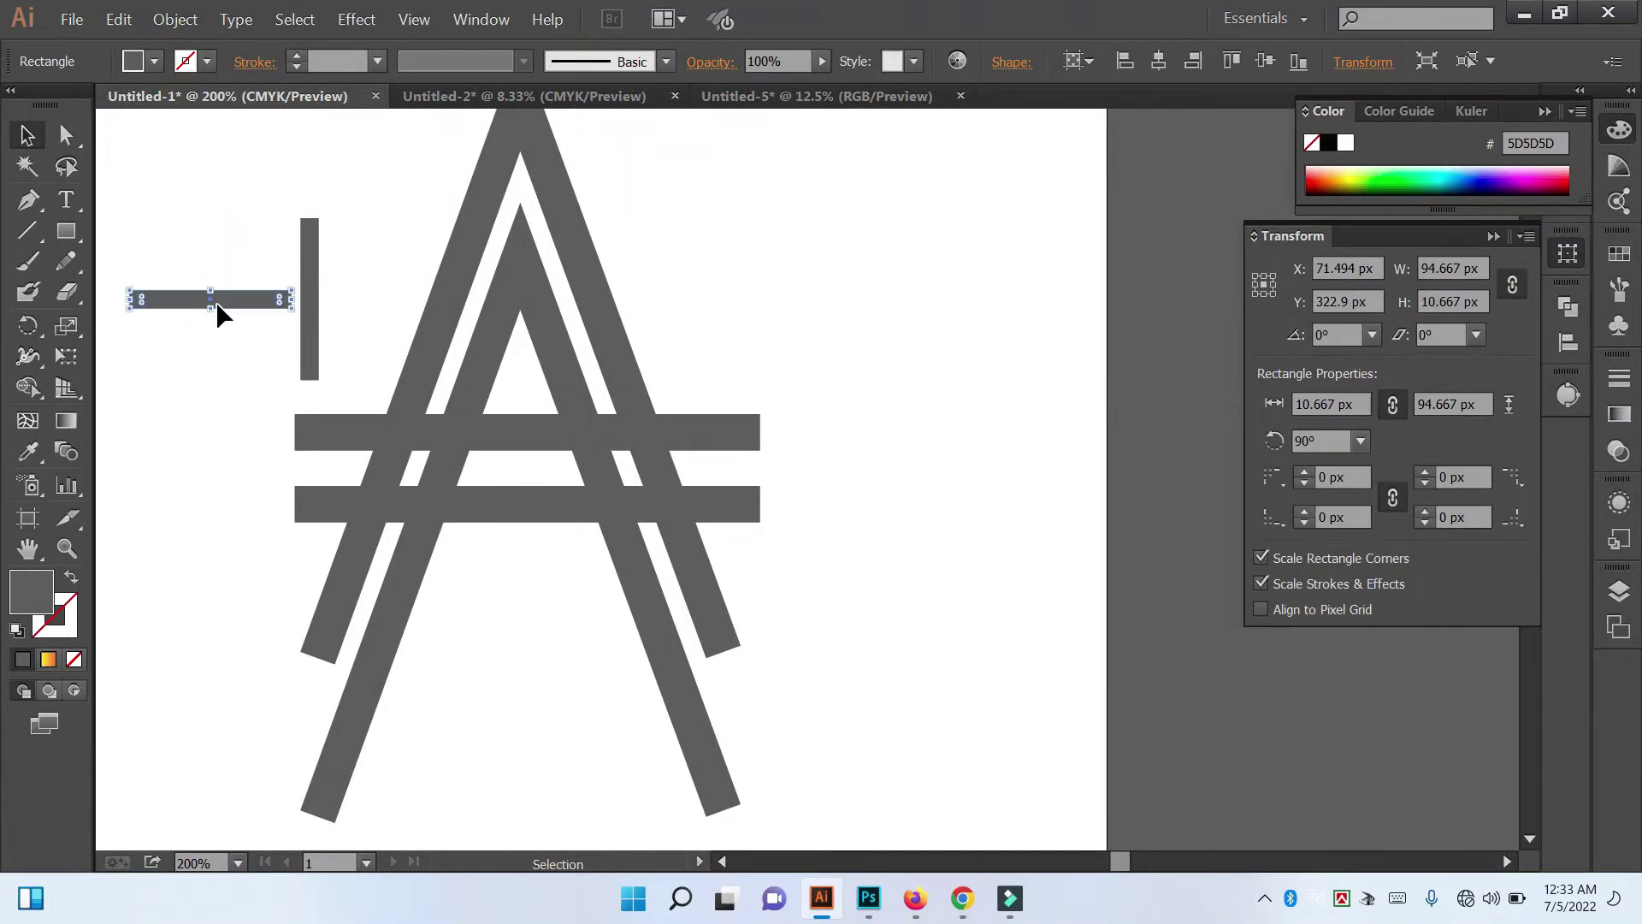
scroll(282, 299, up, 1)
scroll(415, 374, up, 2)
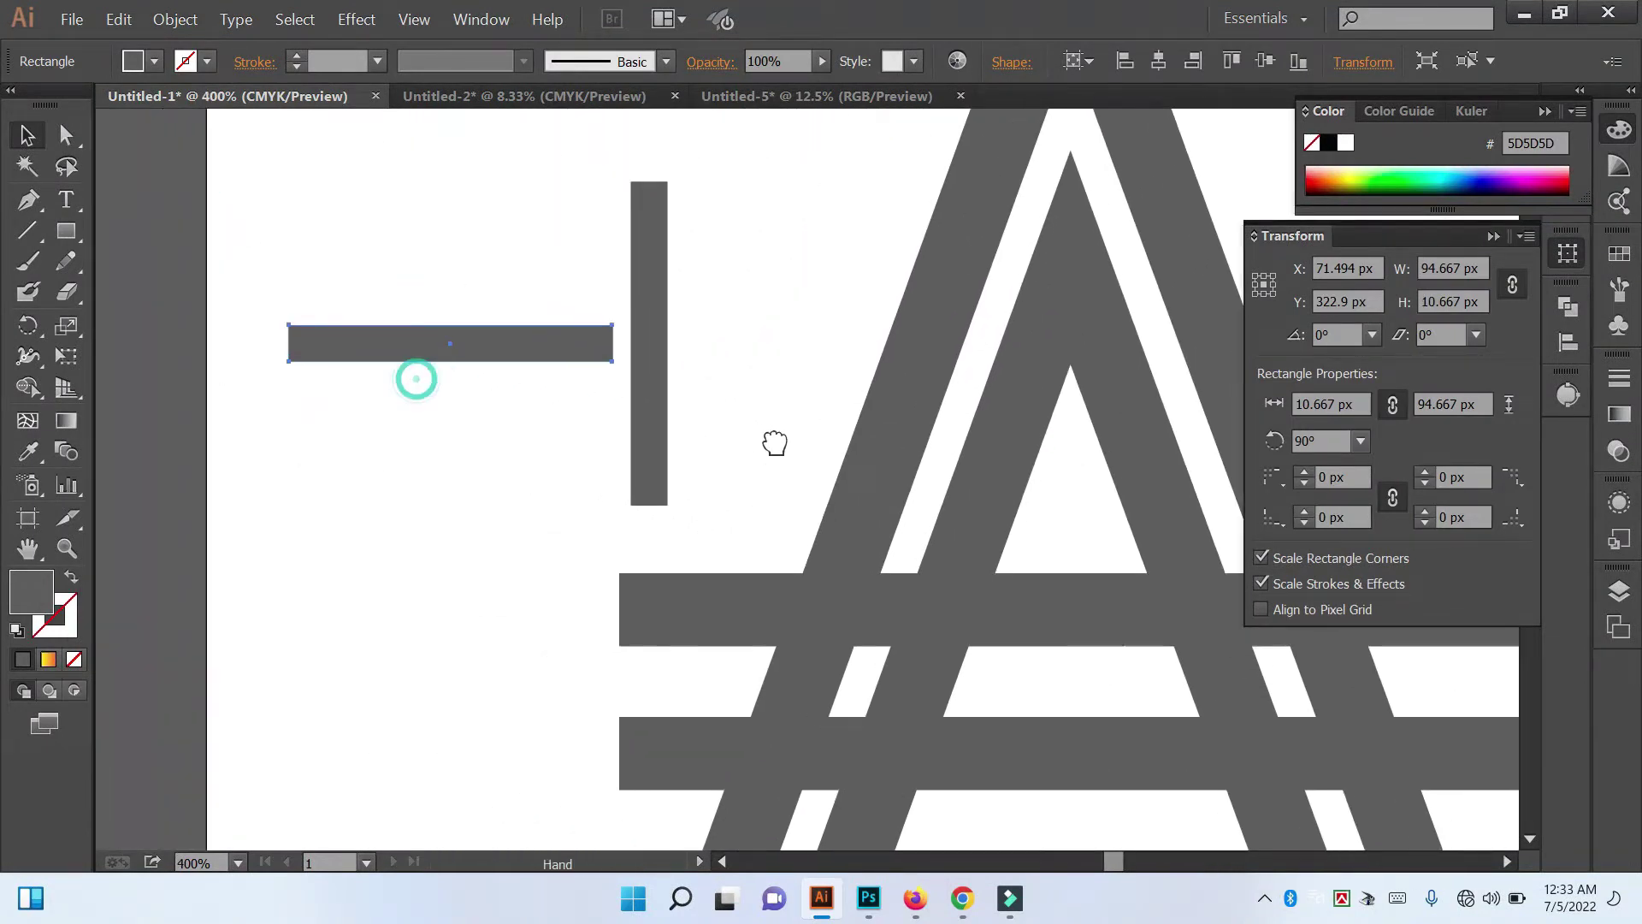
scroll(626, 356, up, 2)
scroll(626, 356, up, 2)
scroll(682, 366, down, 2)
Step: Shorten the horizontal bar to 58.167 px wide and move it between the two crossbars
click(700, 374)
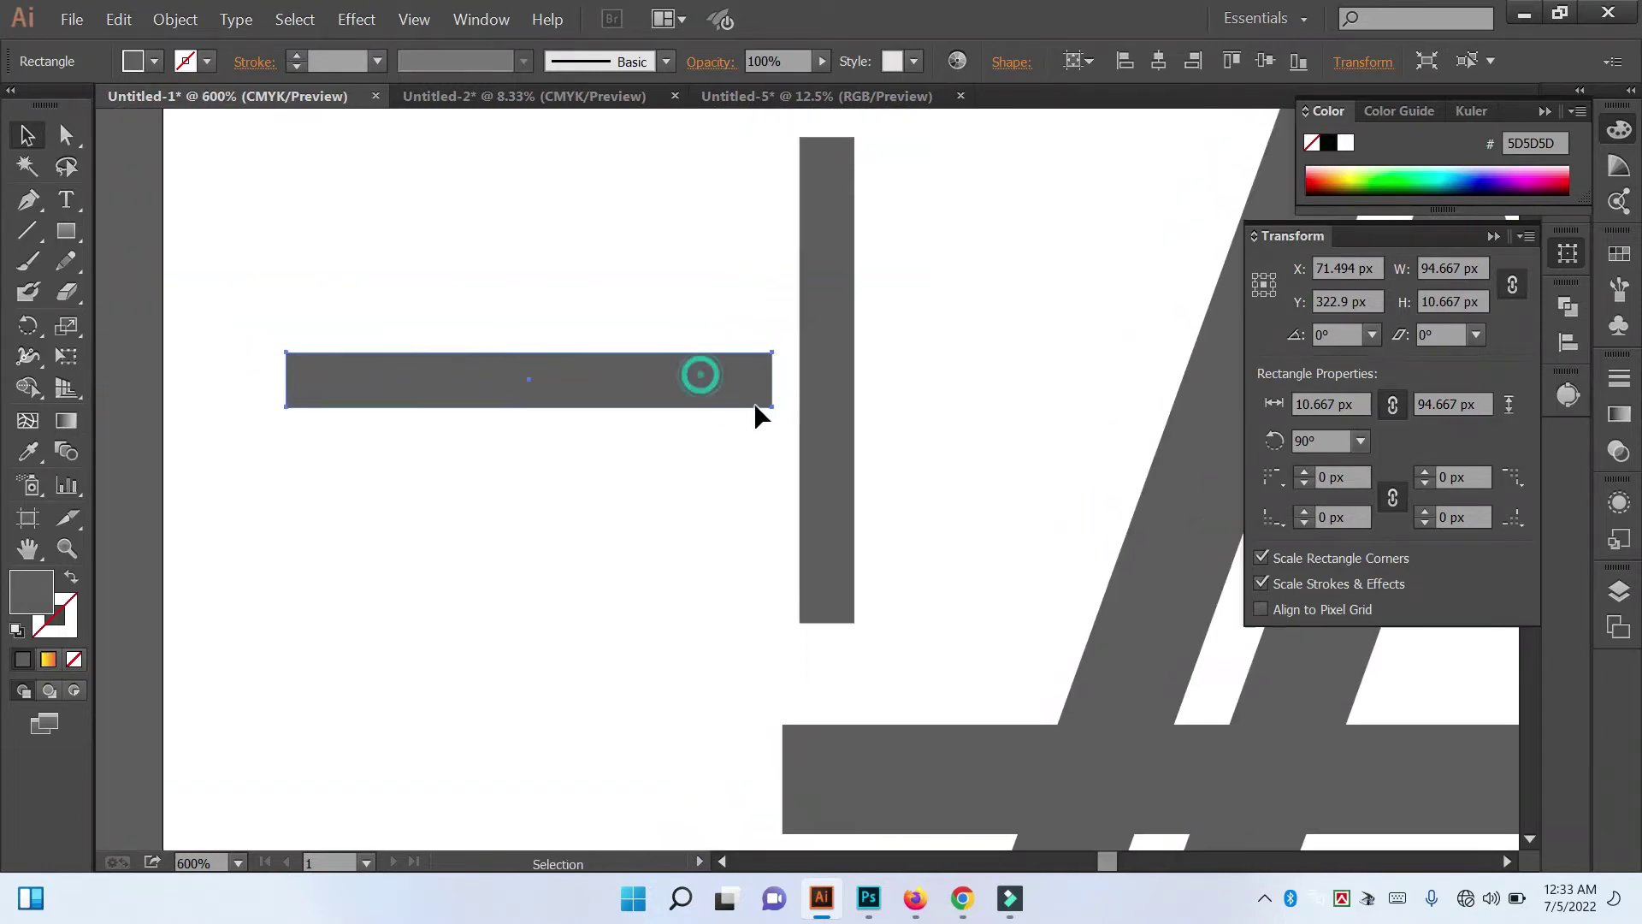
mouse_move(772, 386)
mouse_down()
mouse_move(567, 366)
mouse_move(585, 364)
mouse_up()
scroll(605, 378, down, 1)
drag(473, 290, 430, 215)
mouse_move(270, 219)
mouse_down()
mouse_move(726, 521)
mouse_move(838, 542)
mouse_move(654, 455)
mouse_up()
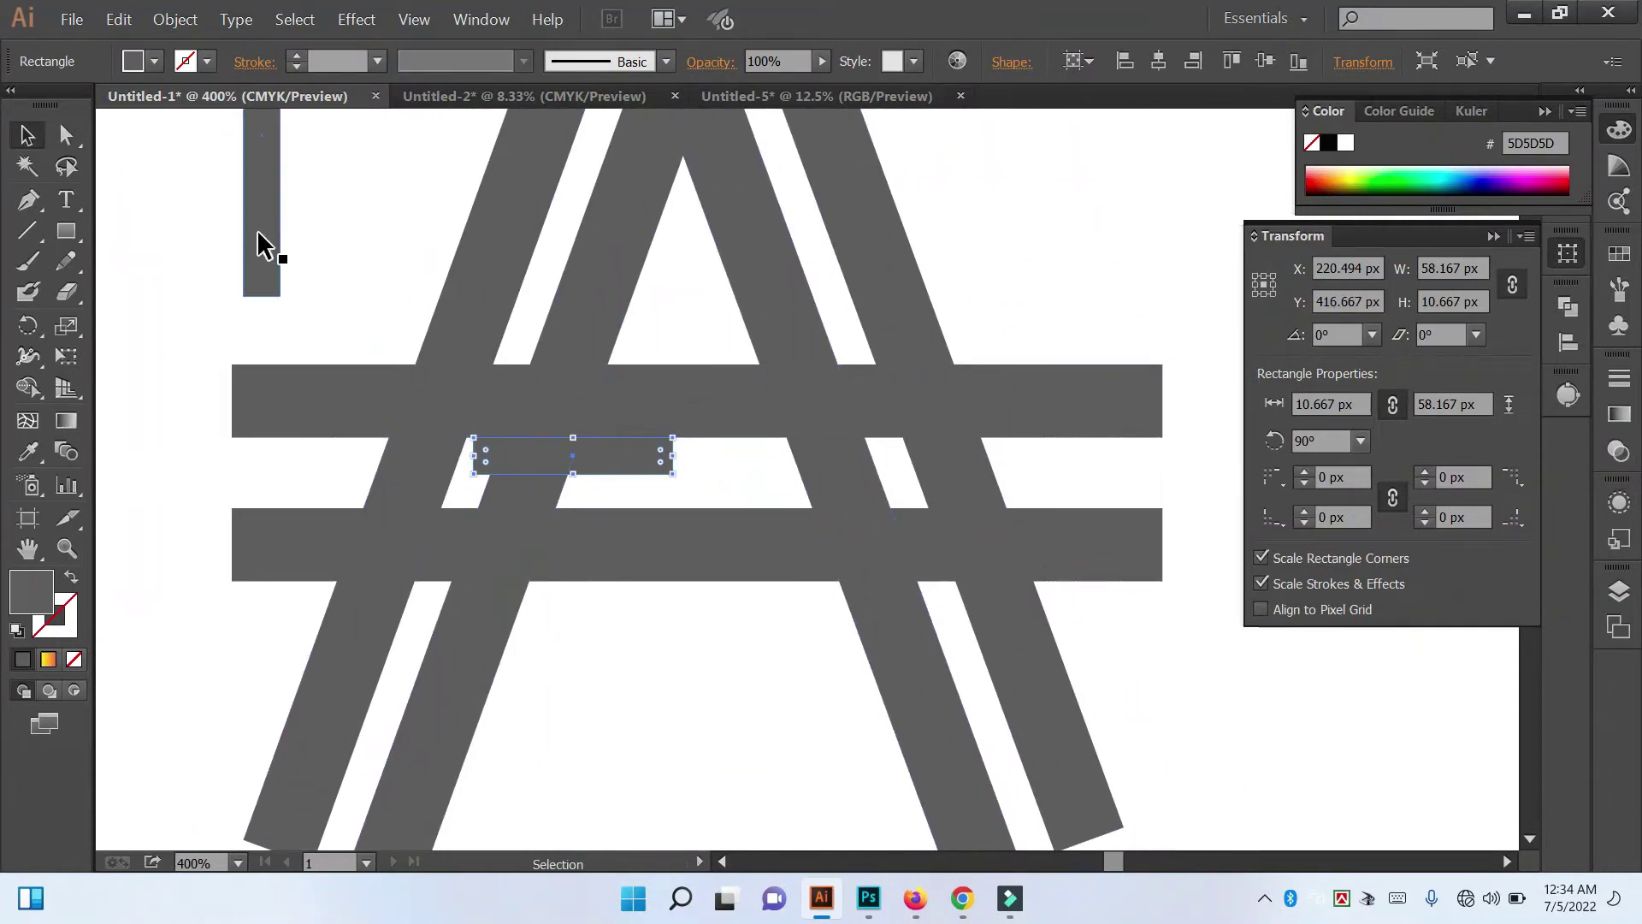
drag(352, 282, 622, 486)
Step: Copy the tall thin bar beside the original and rotate the copy 20°
drag(524, 433, 643, 421)
right_click(643, 421)
mouse_move(710, 694)
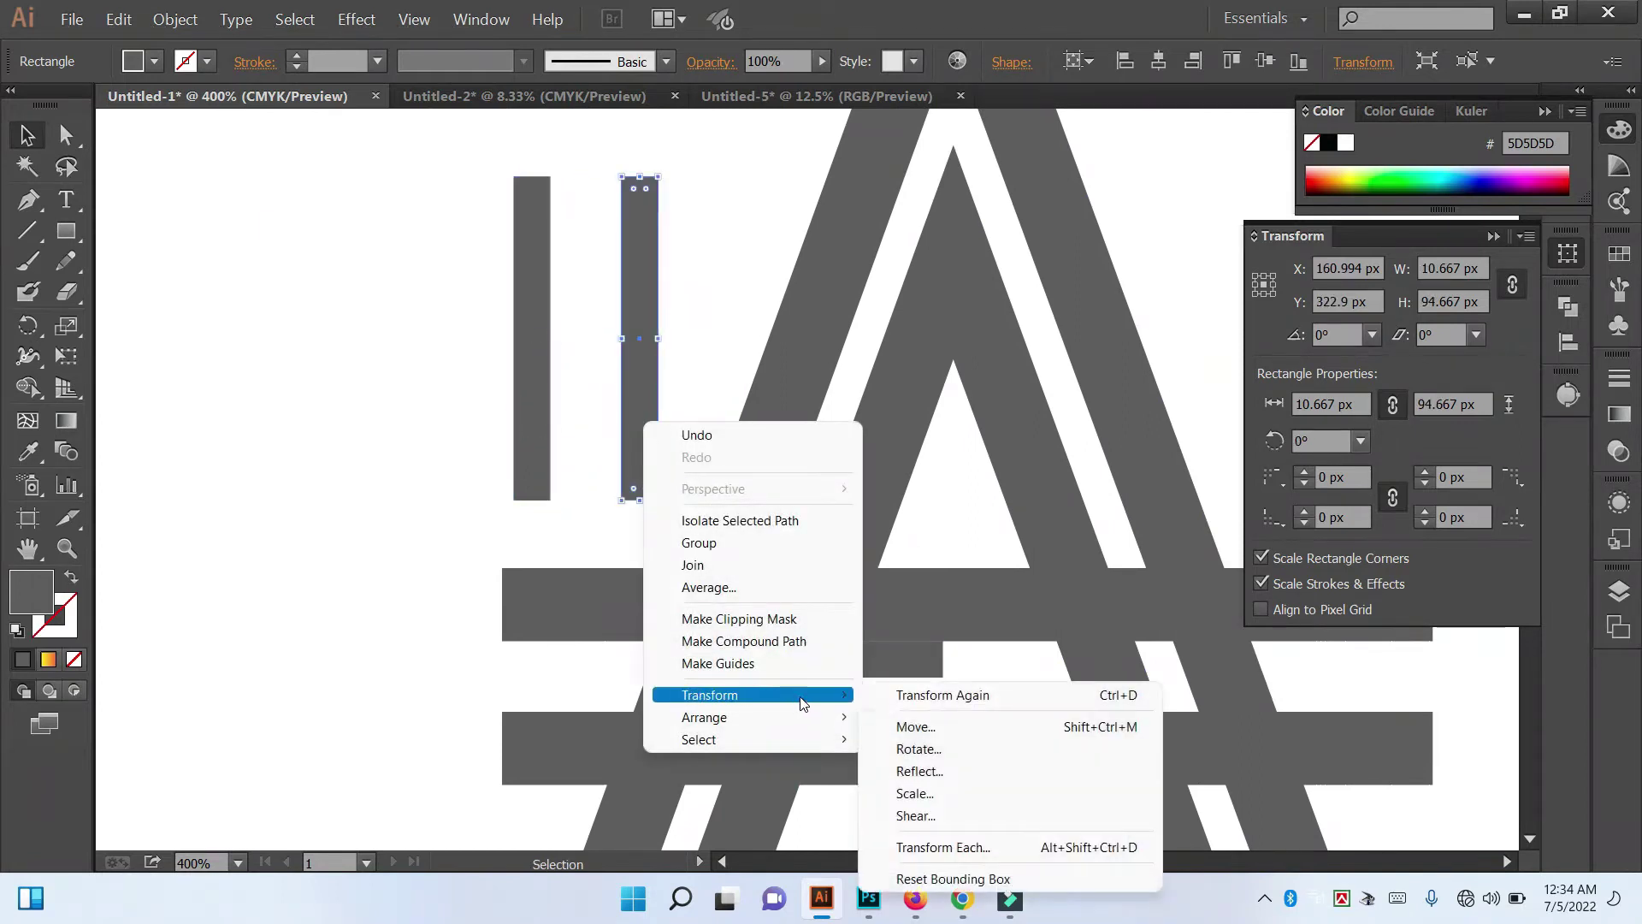
click(933, 748)
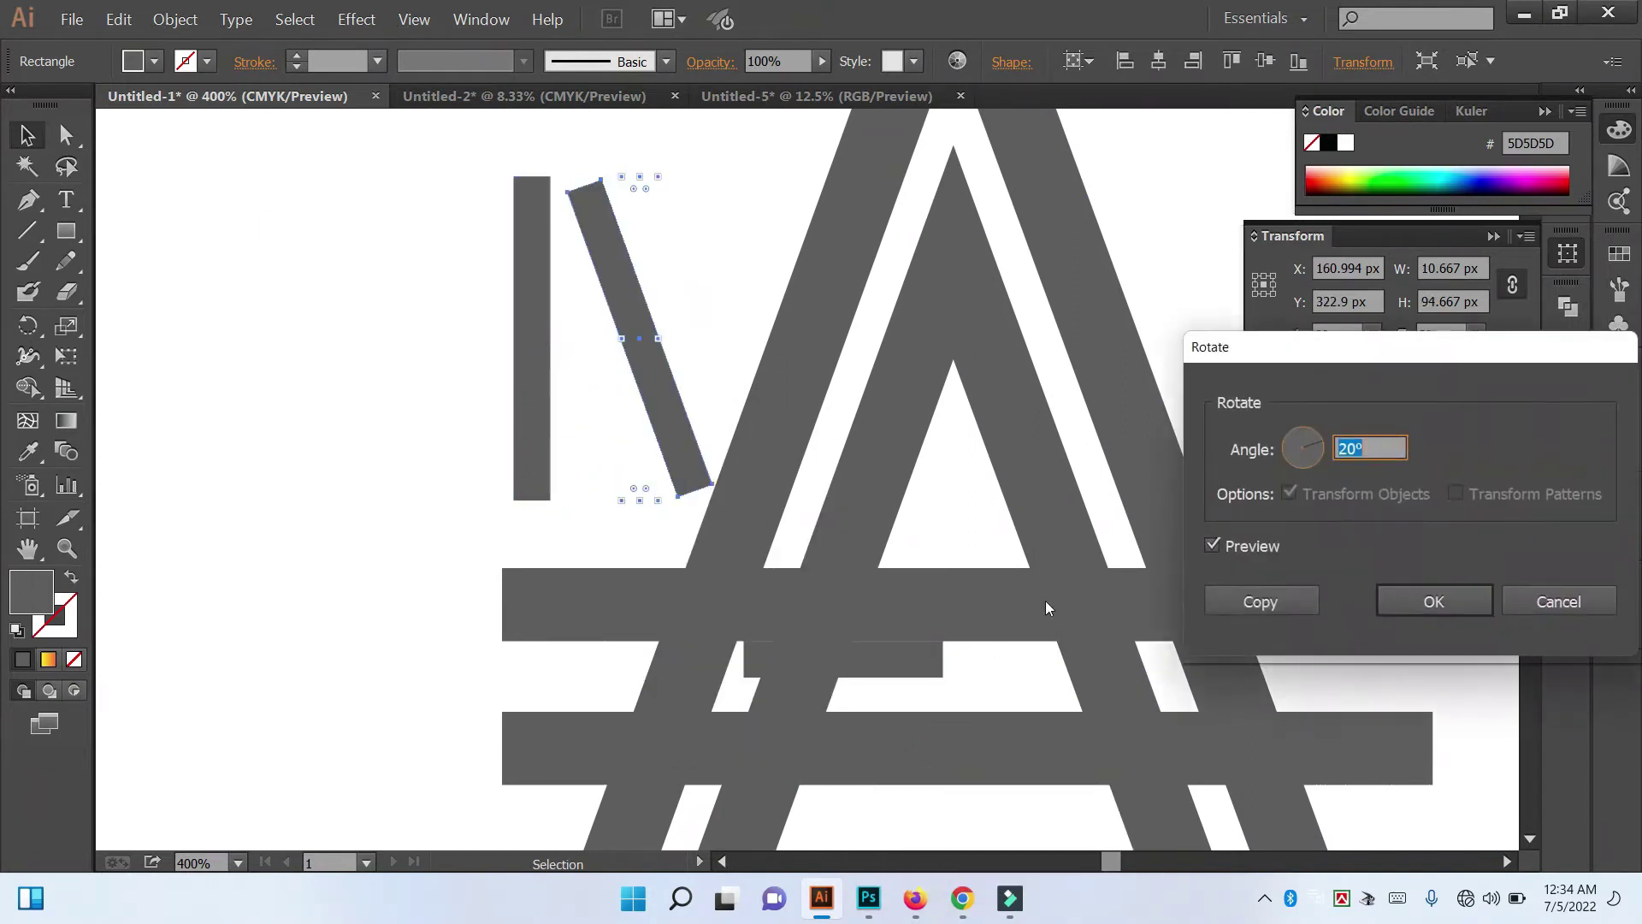
click(1430, 603)
Step: Shorten the tilted bar to about 44 px tall and position it inside the A
mouse_move(700, 486)
mouse_down()
mouse_move(622, 332)
mouse_move(1046, 647)
mouse_move(958, 548)
mouse_up()
scroll(958, 549, up, 2)
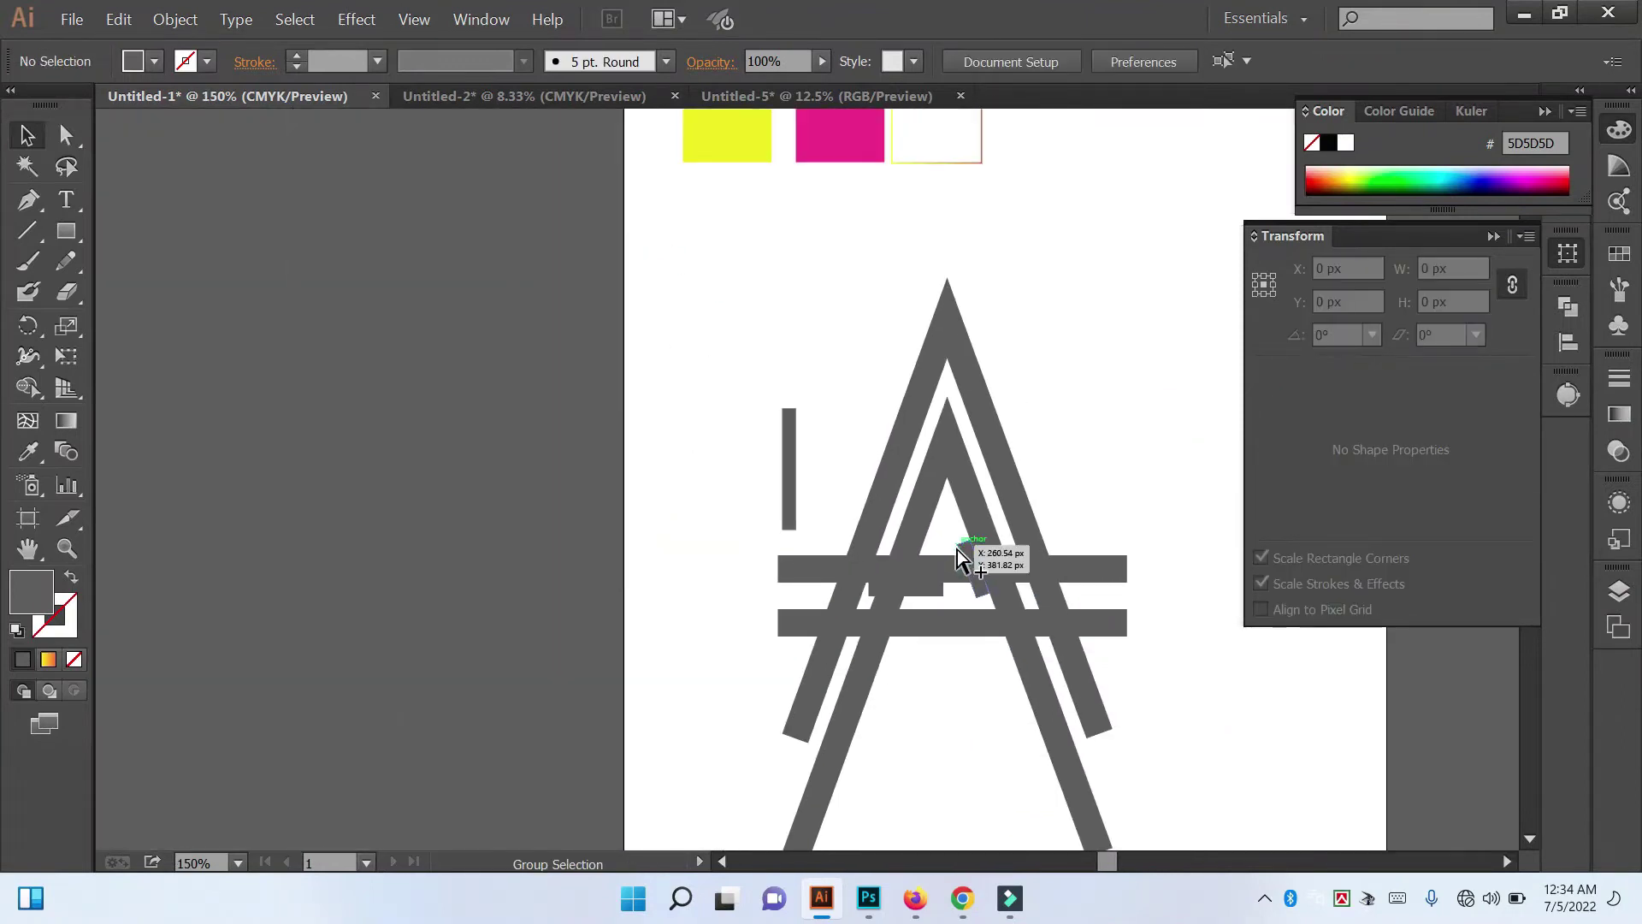
scroll(957, 552, up, 2)
drag(718, 486, 721, 485)
Step: In Outline view, nudge the tilted bar to X 273.266 px, flush with the inner right leg
key(ctrl+y)
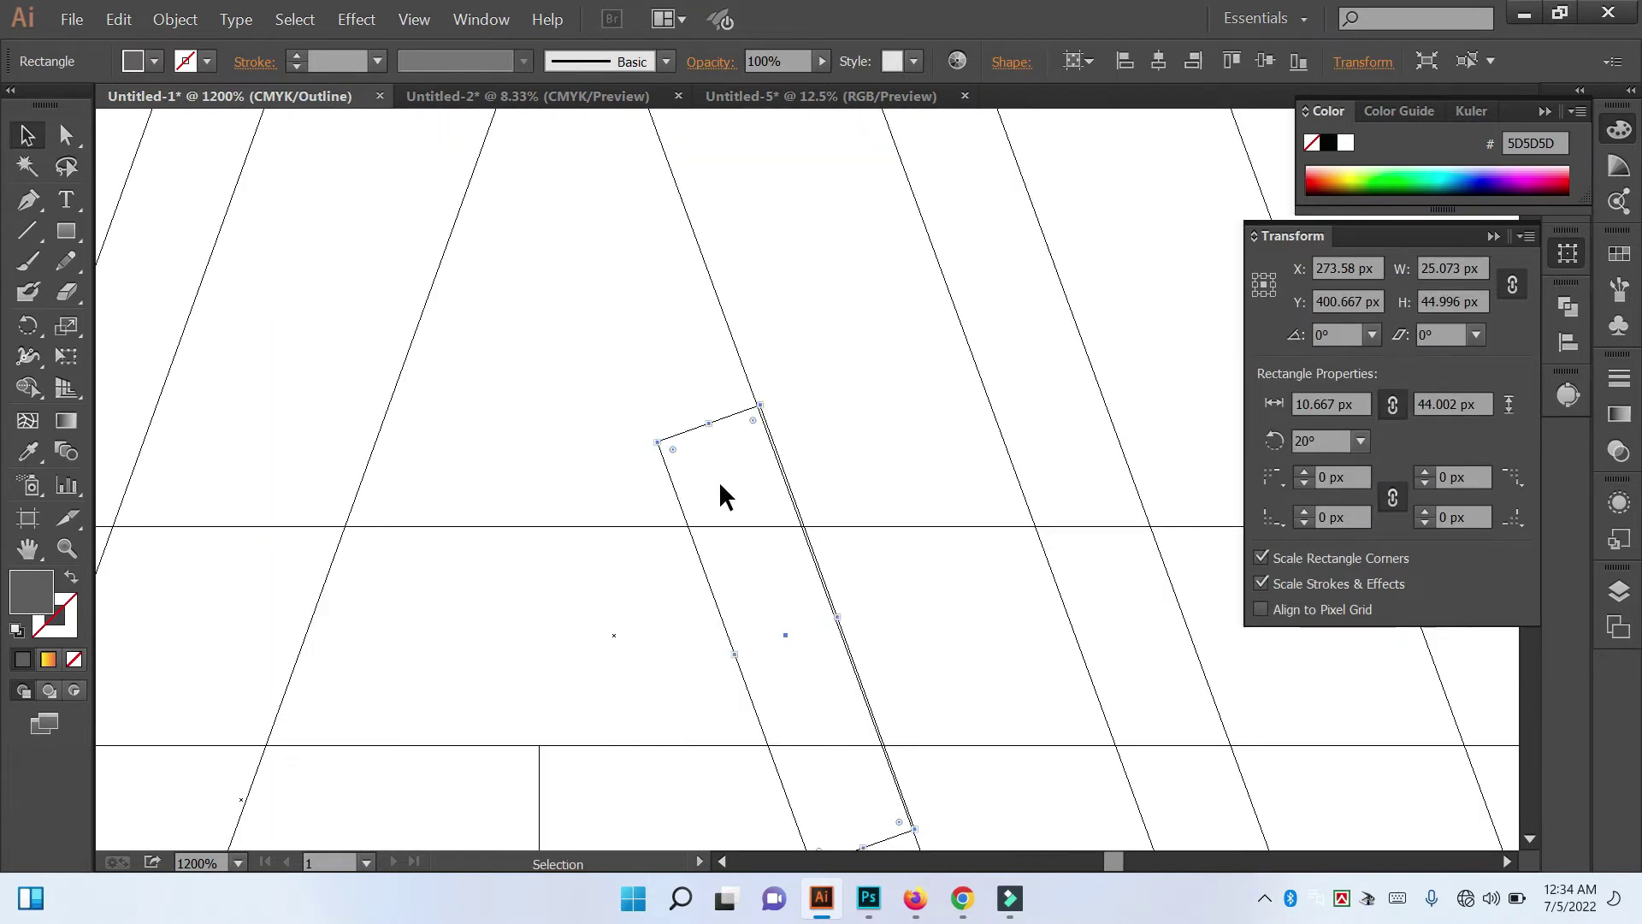
scroll(750, 506, up, 5)
drag(805, 475, 678, 660)
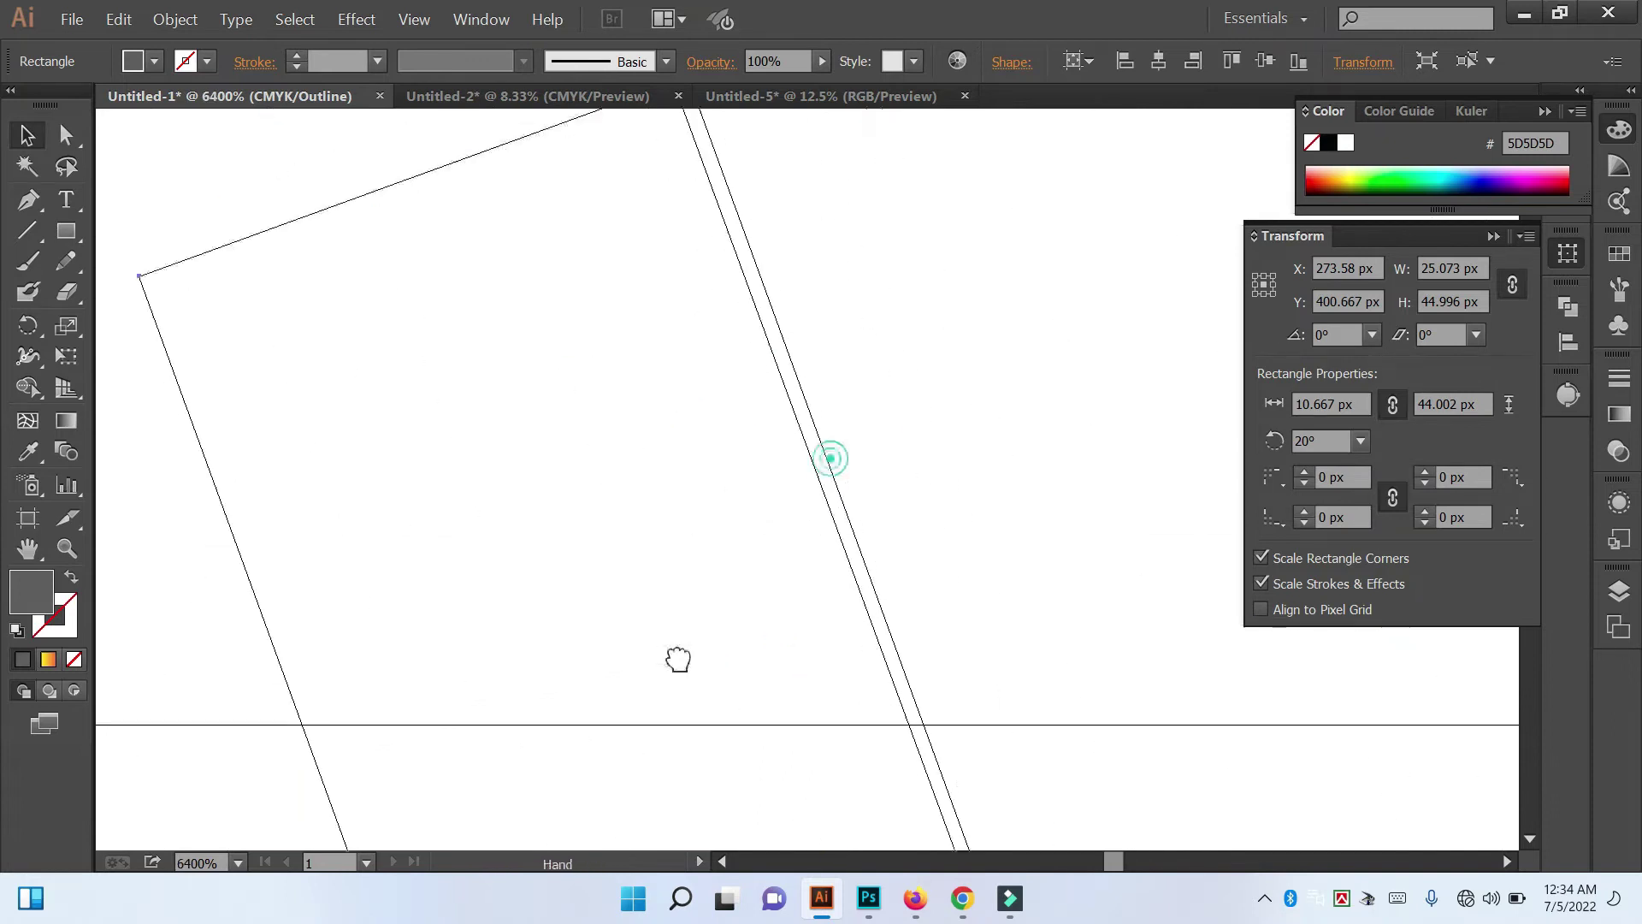
scroll(624, 495, up, 3)
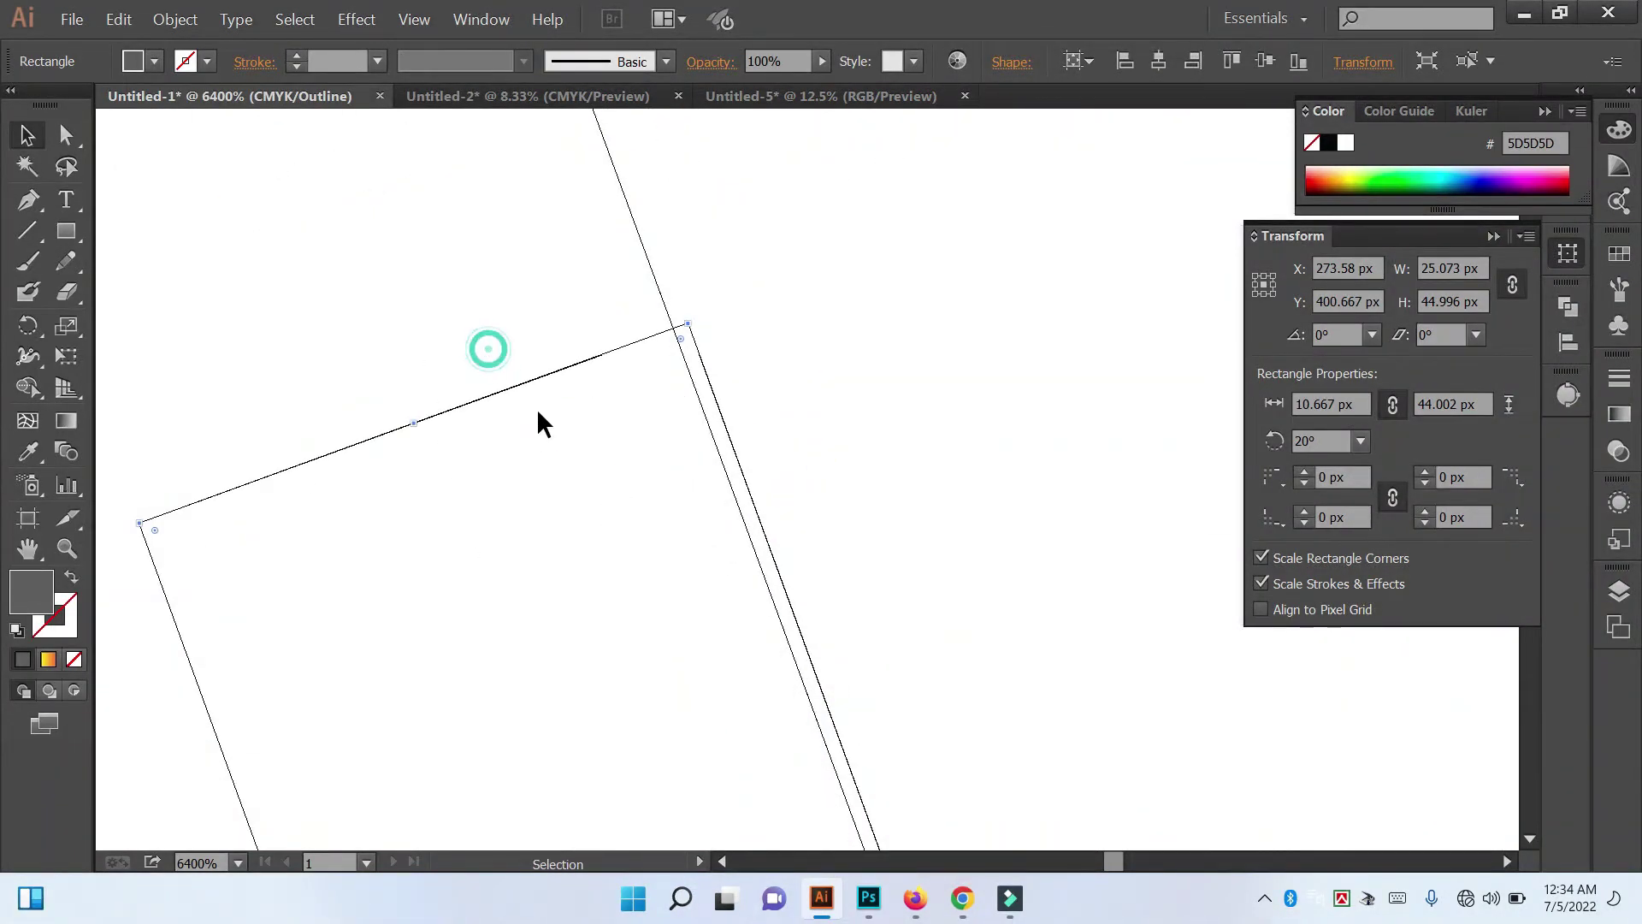
drag(536, 376, 519, 382)
scroll(519, 382, down, 3)
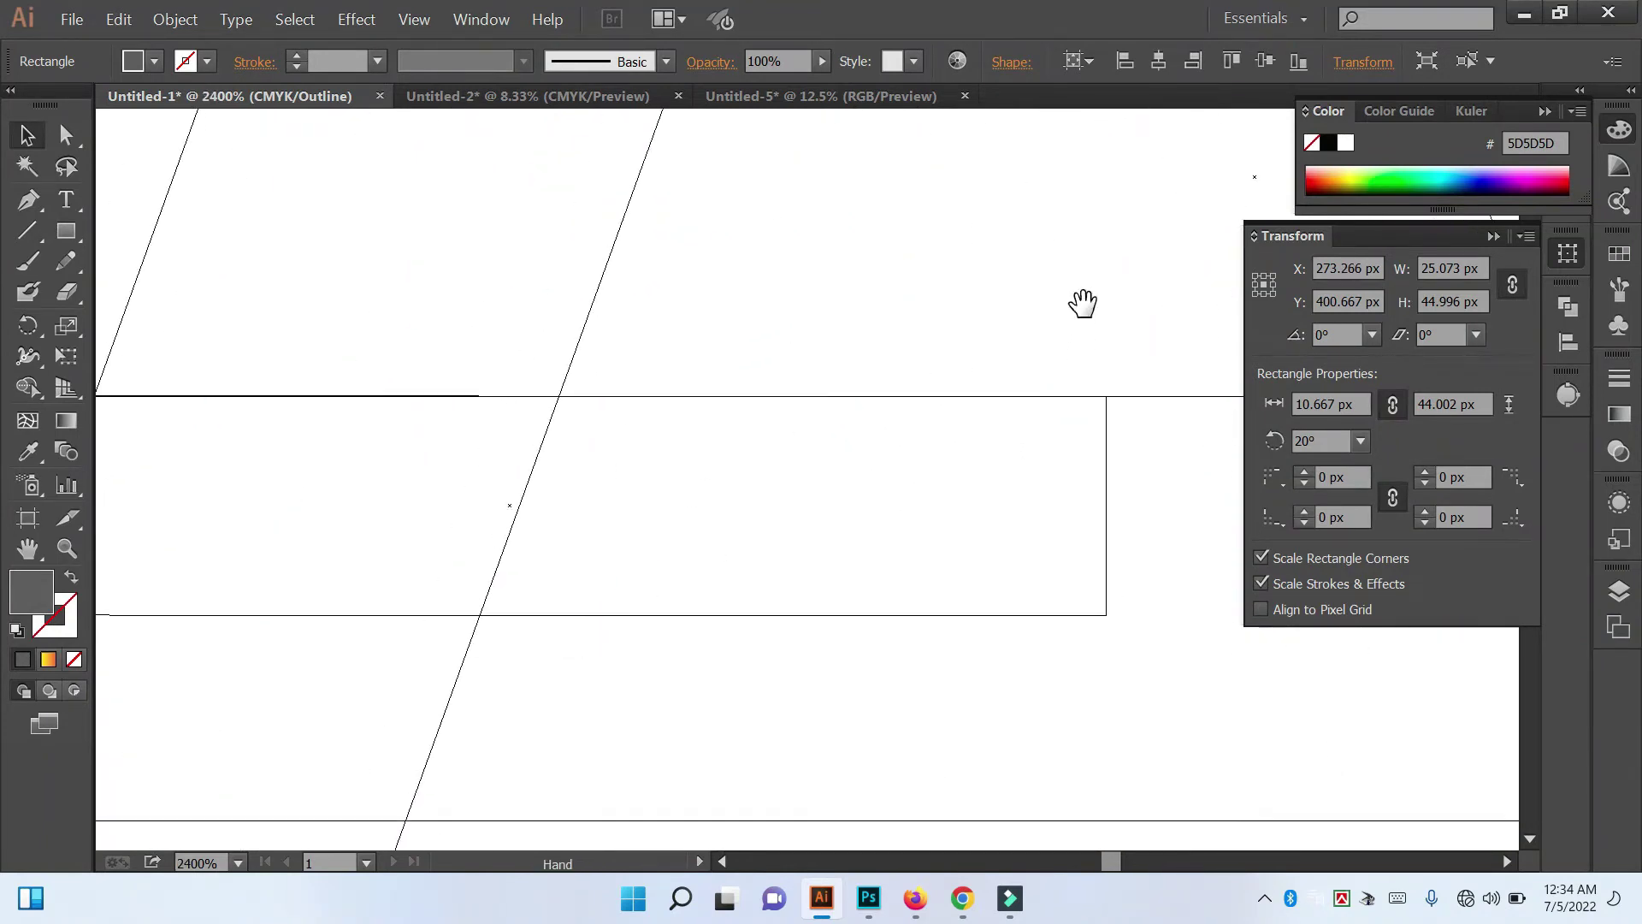
scroll(722, 612, down, 7)
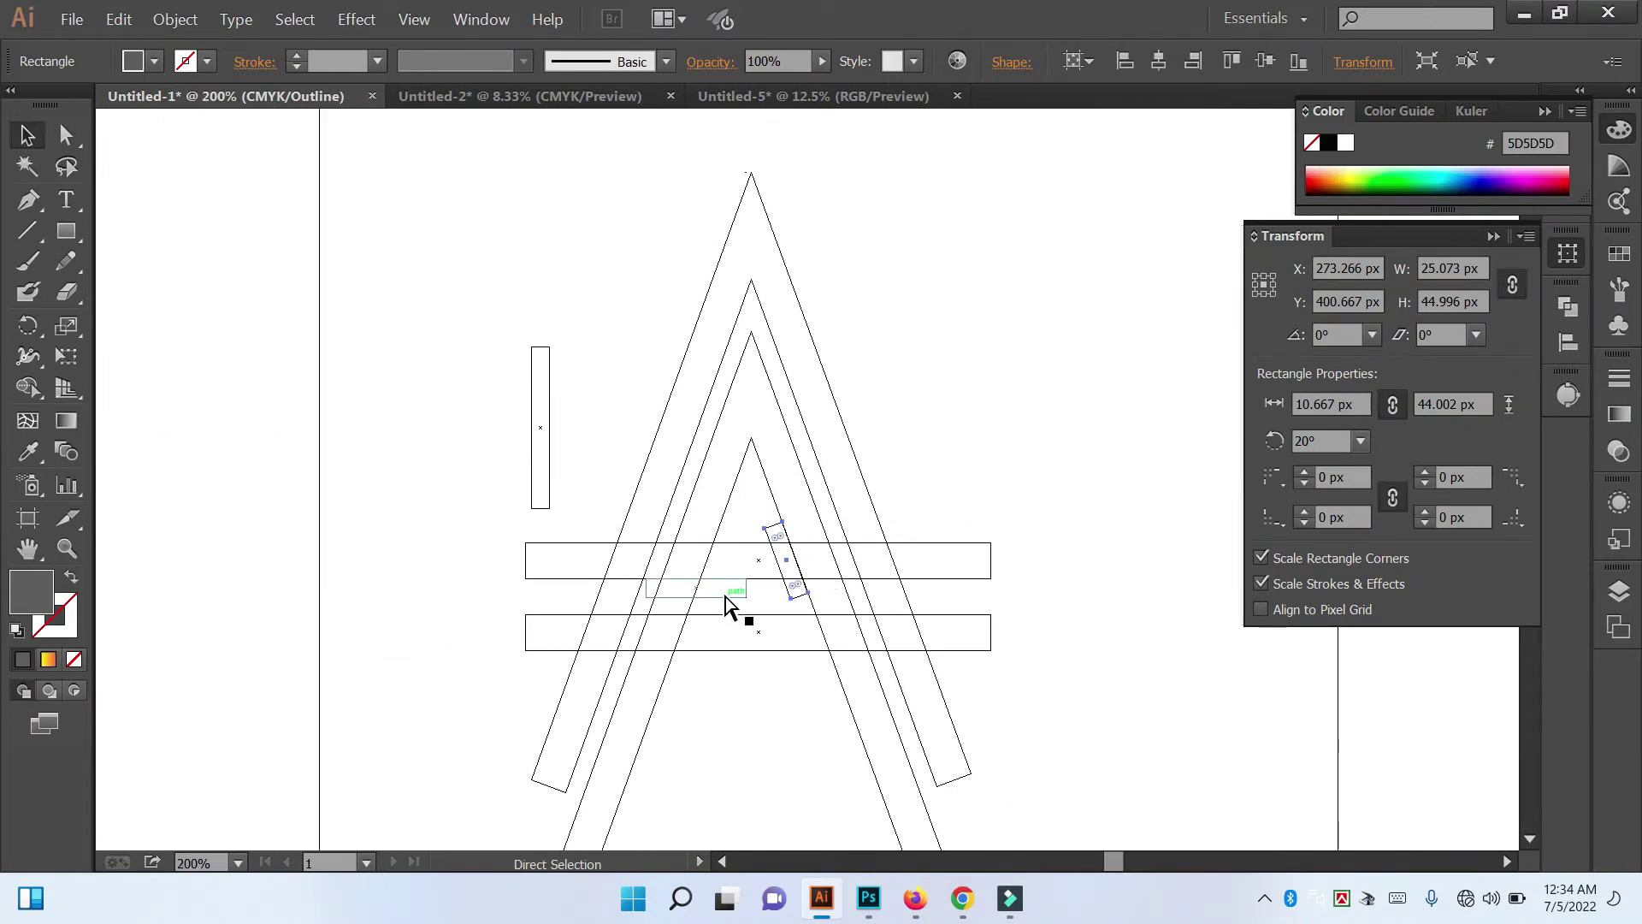
key(ctrl+y)
scroll(725, 607, down, 3)
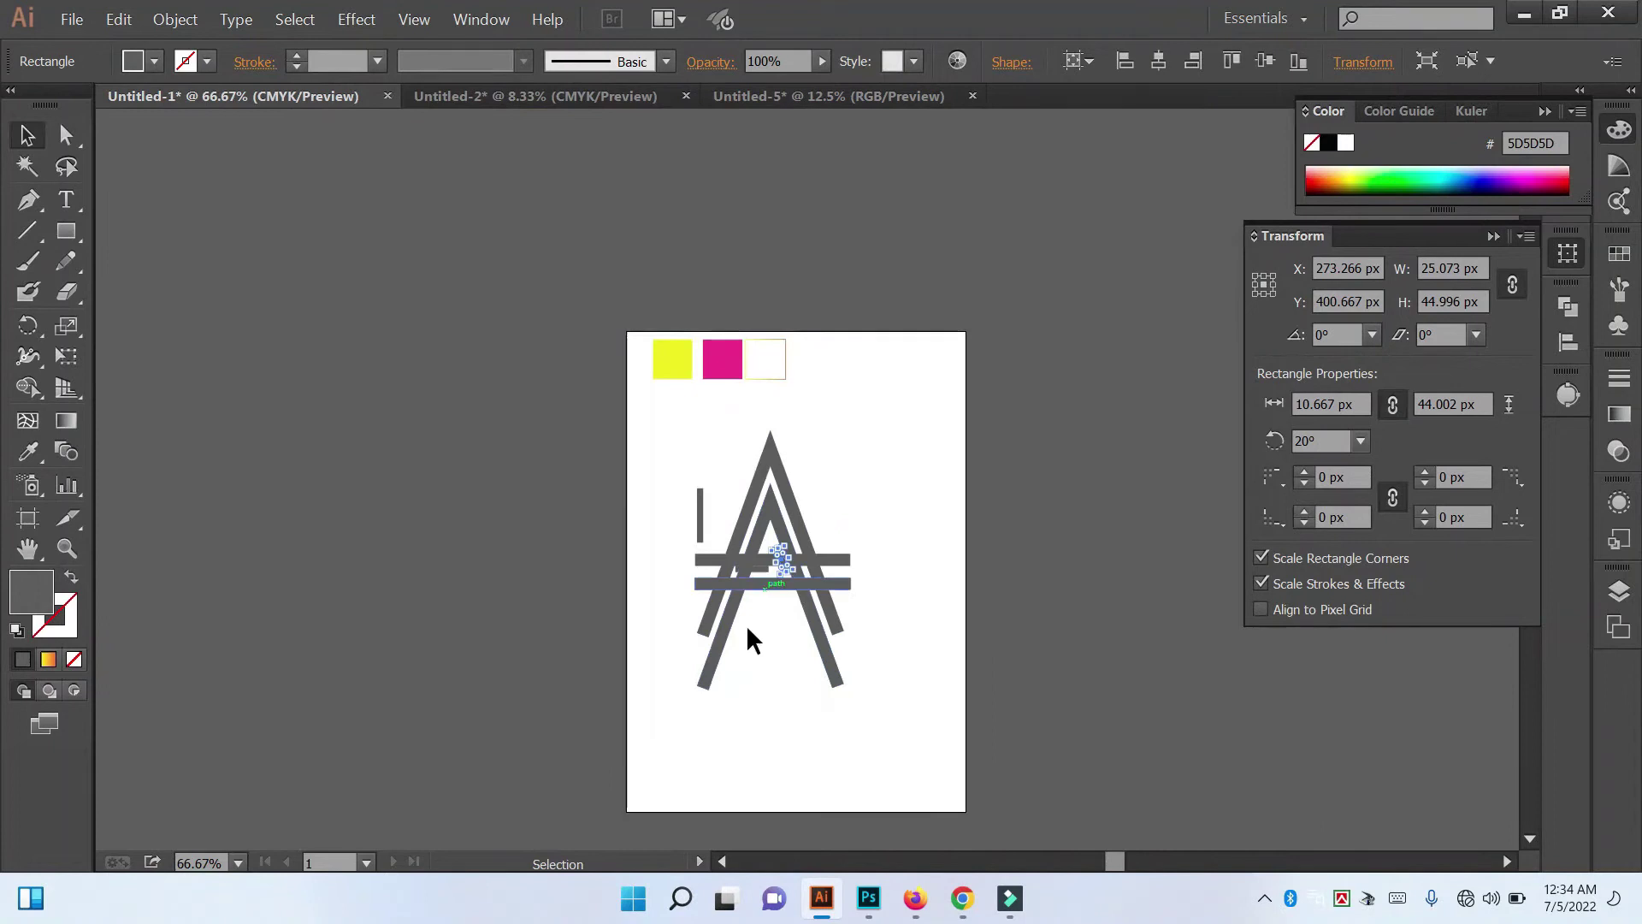
Step: Discard a stray copy of the A and move the spare upright bar up and left
click(741, 491)
drag(731, 440, 902, 666)
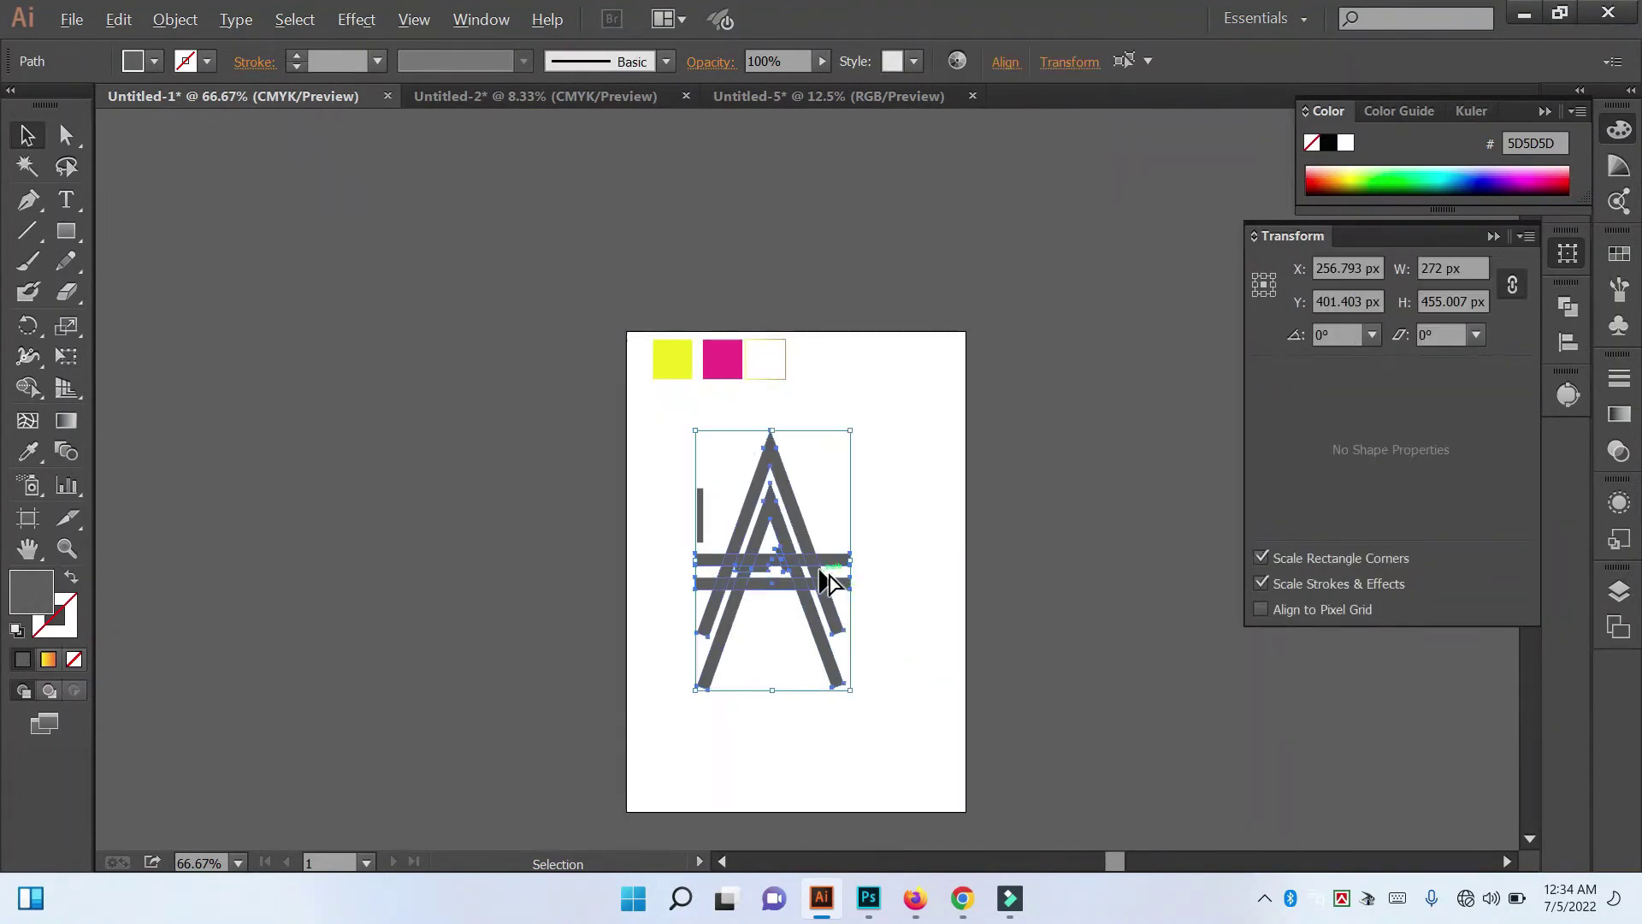
drag(830, 581, 1181, 622)
key(Delete)
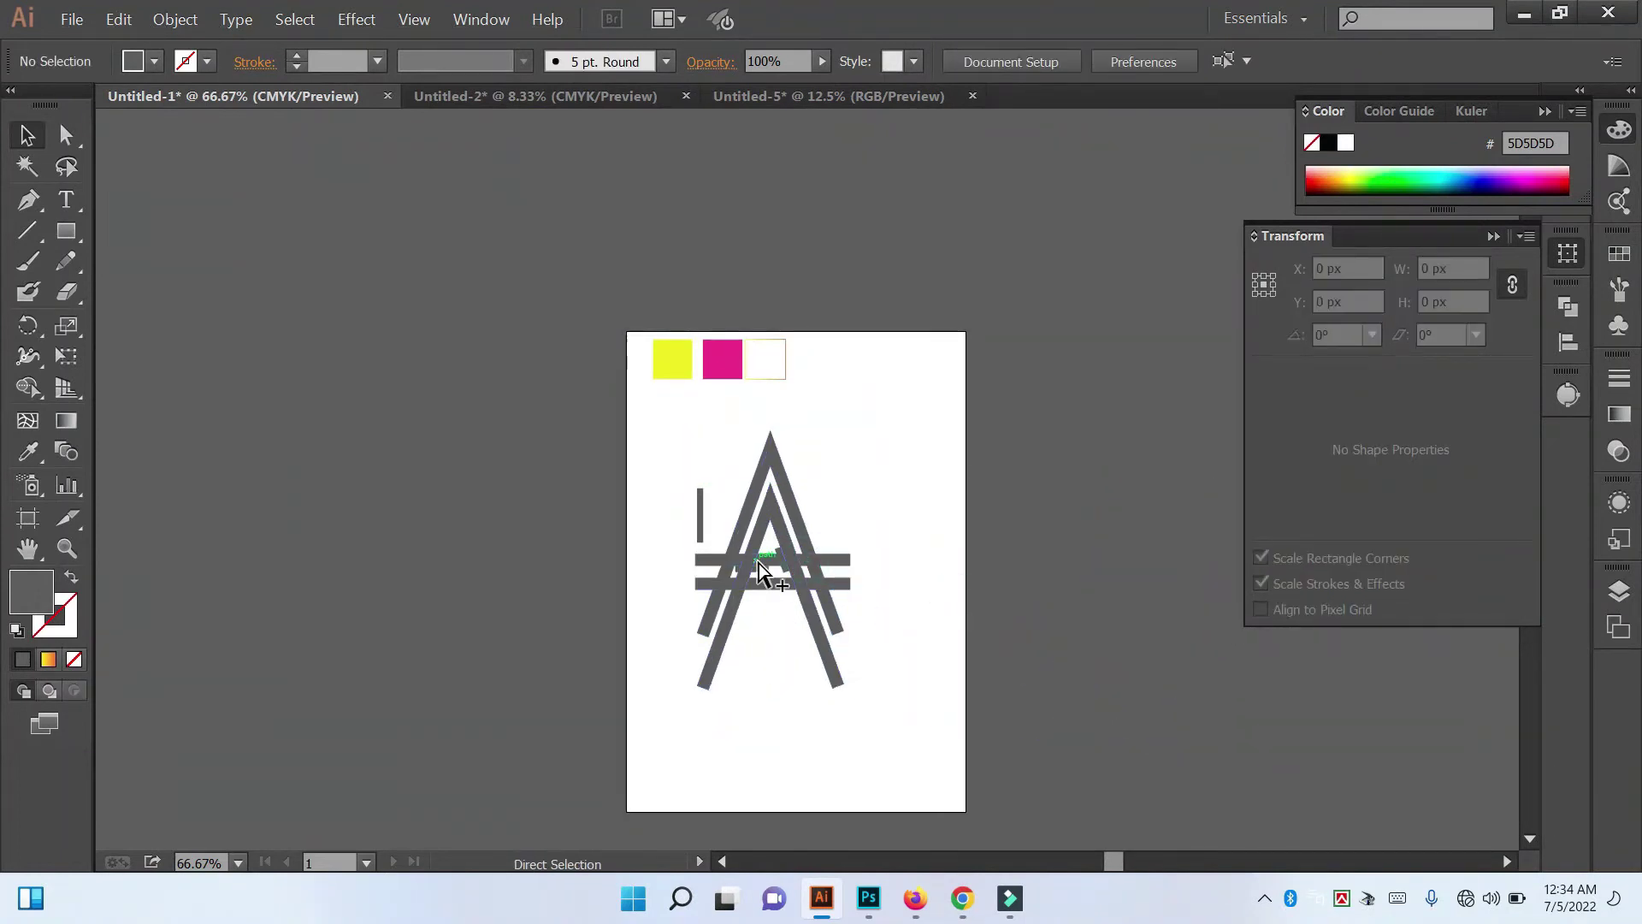
scroll(758, 569, up, 1)
drag(704, 506, 643, 425)
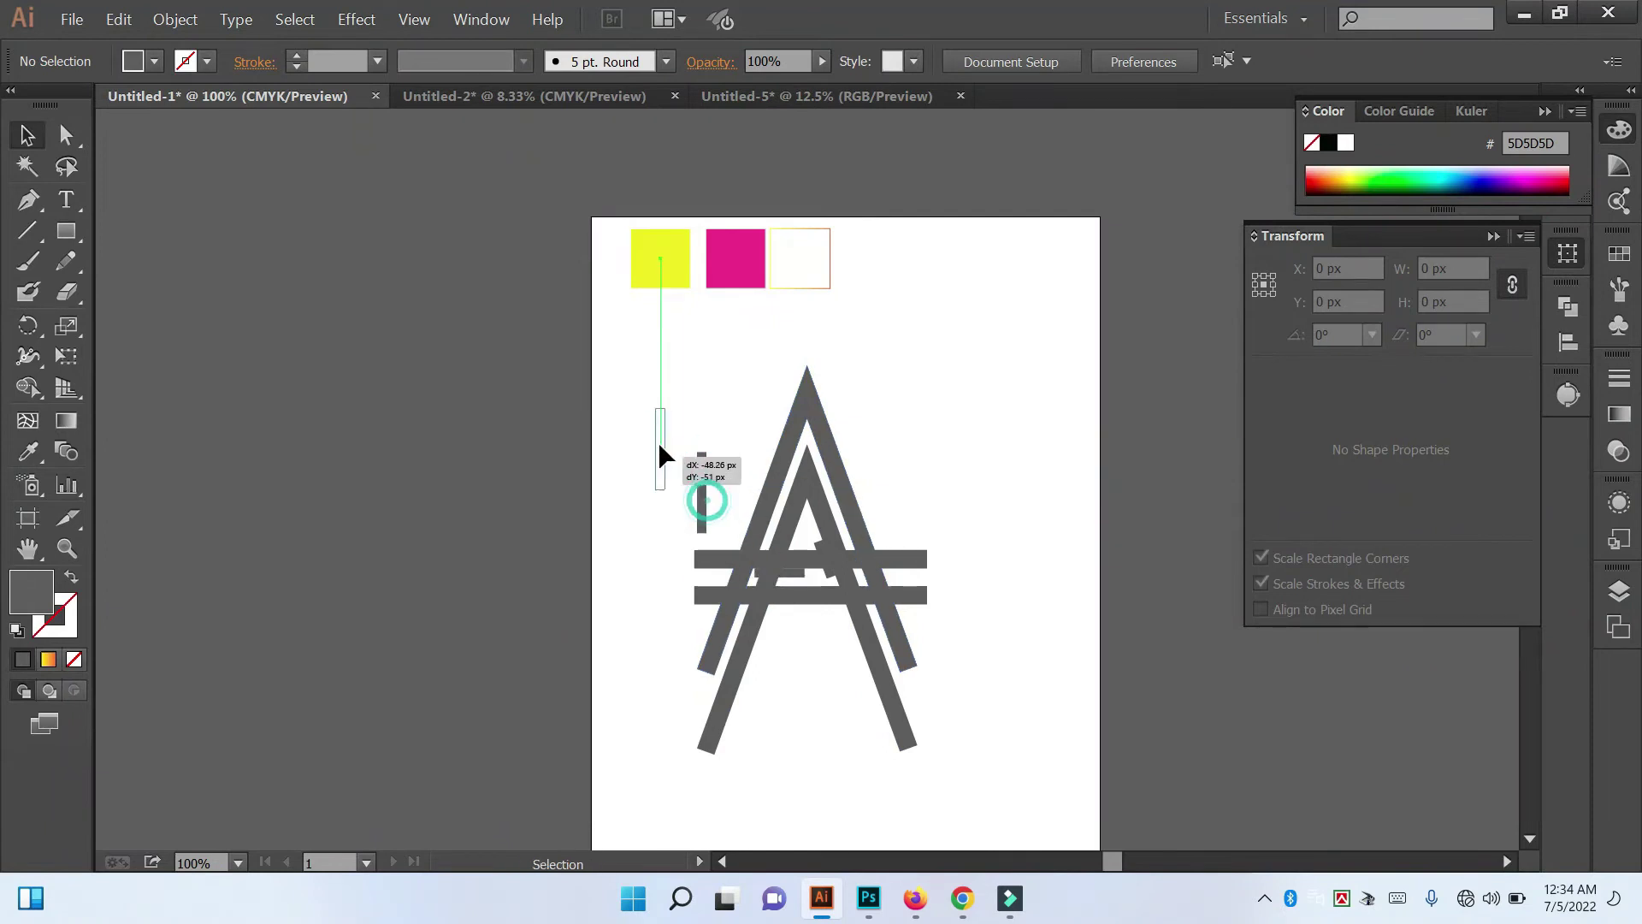
click(706, 397)
drag(855, 642, 864, 736)
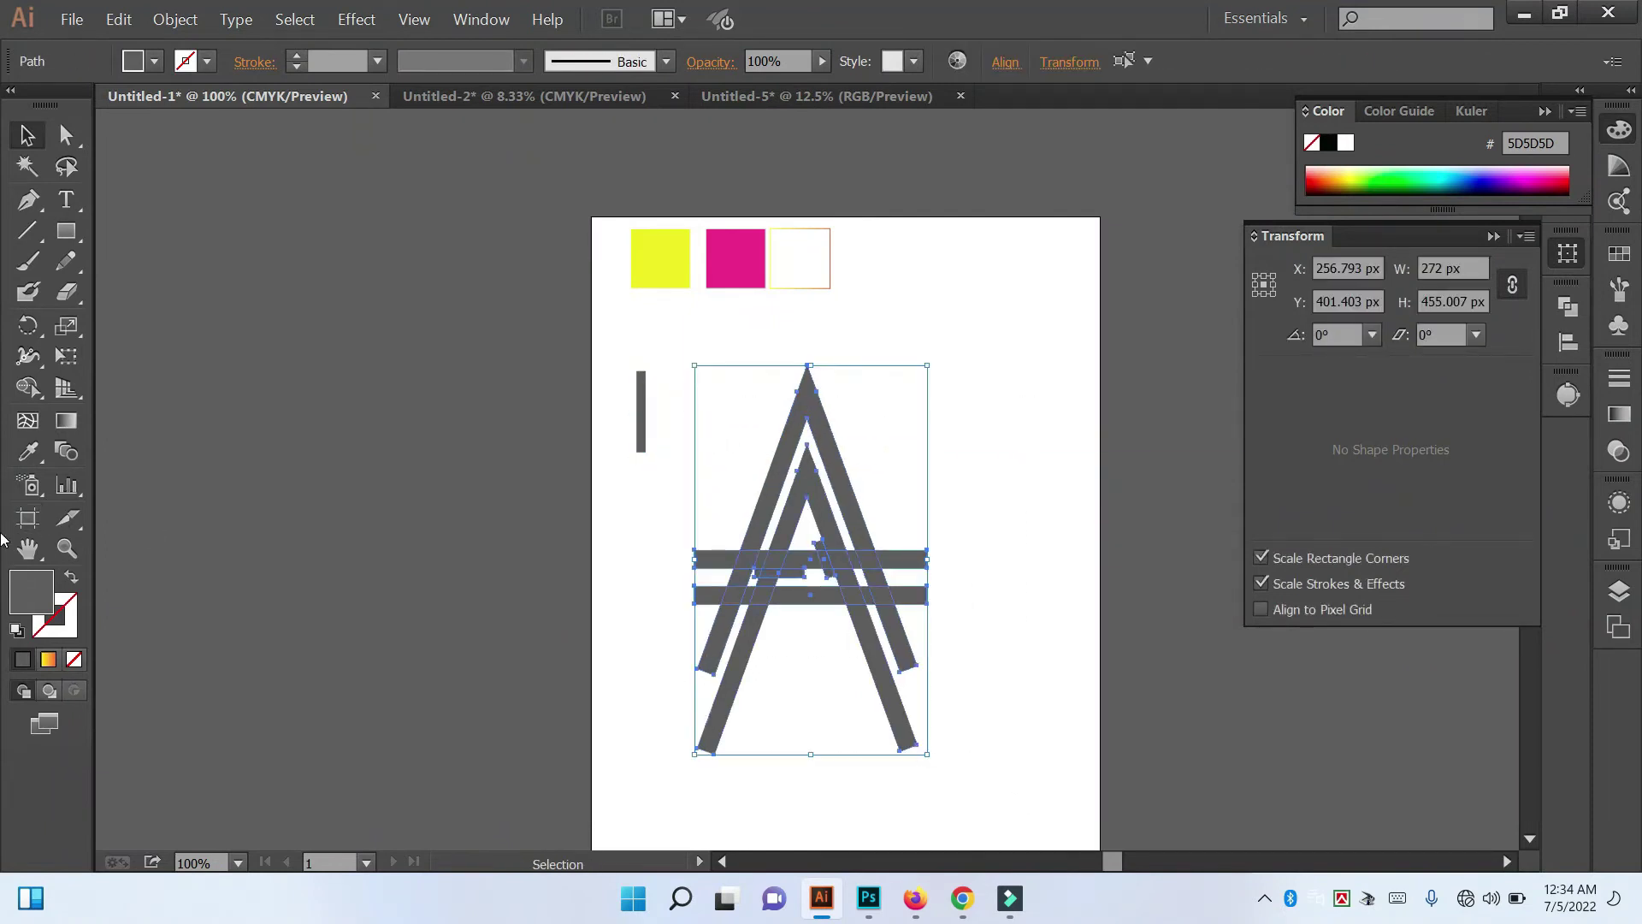
Step: With the A selected, switch to Shape Builder and apply a yellow fill
click(28, 387)
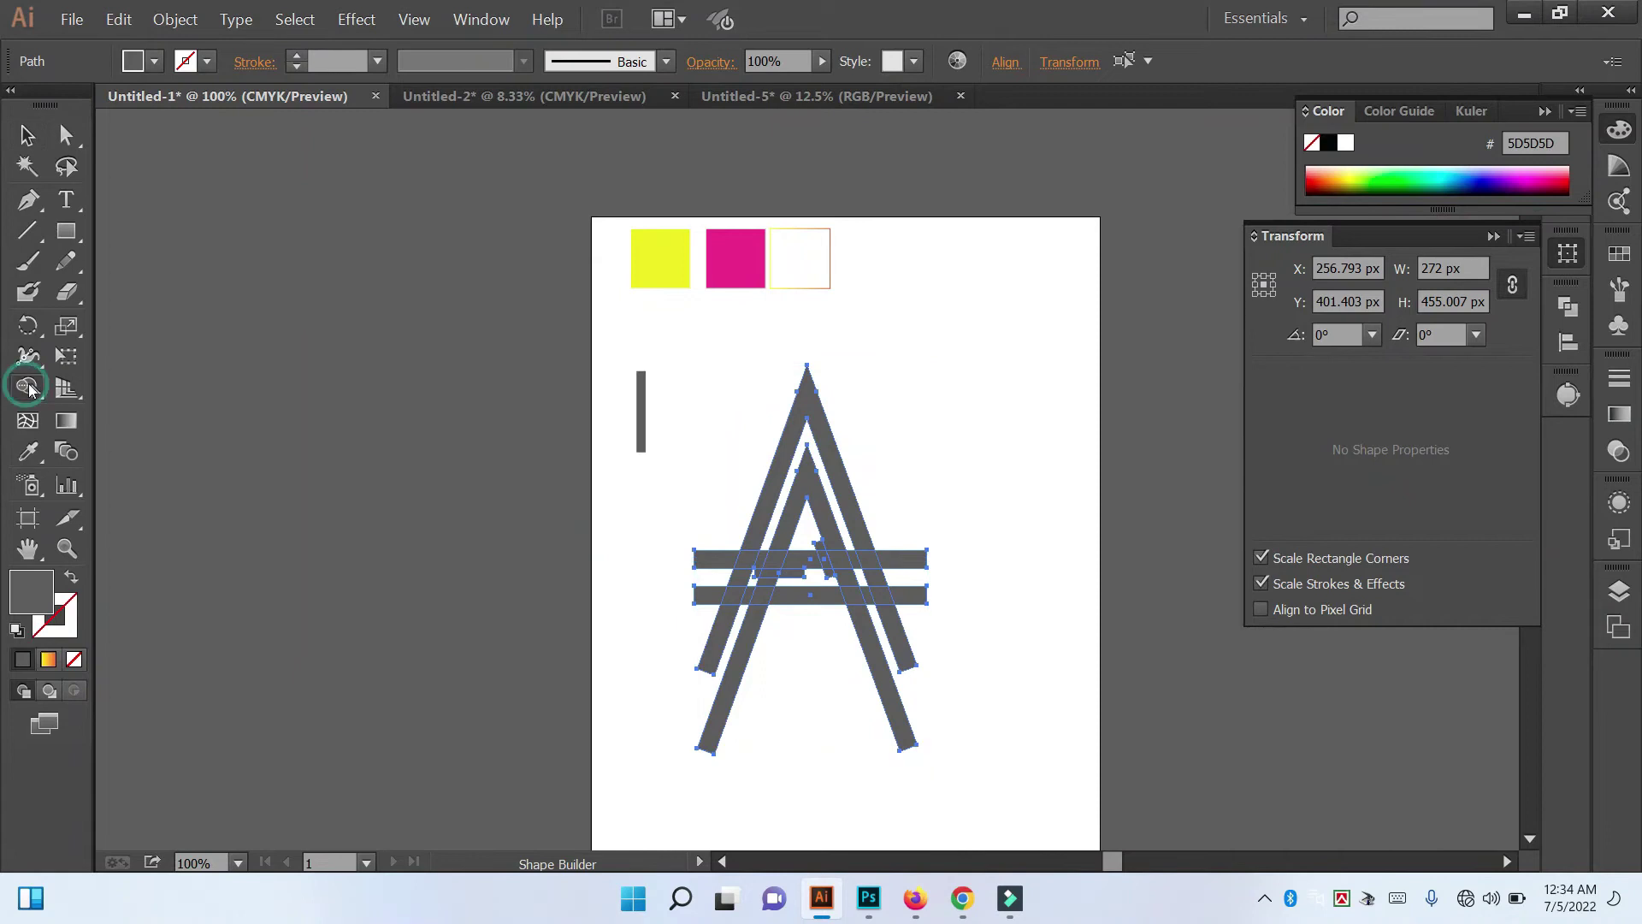
double_click(33, 593)
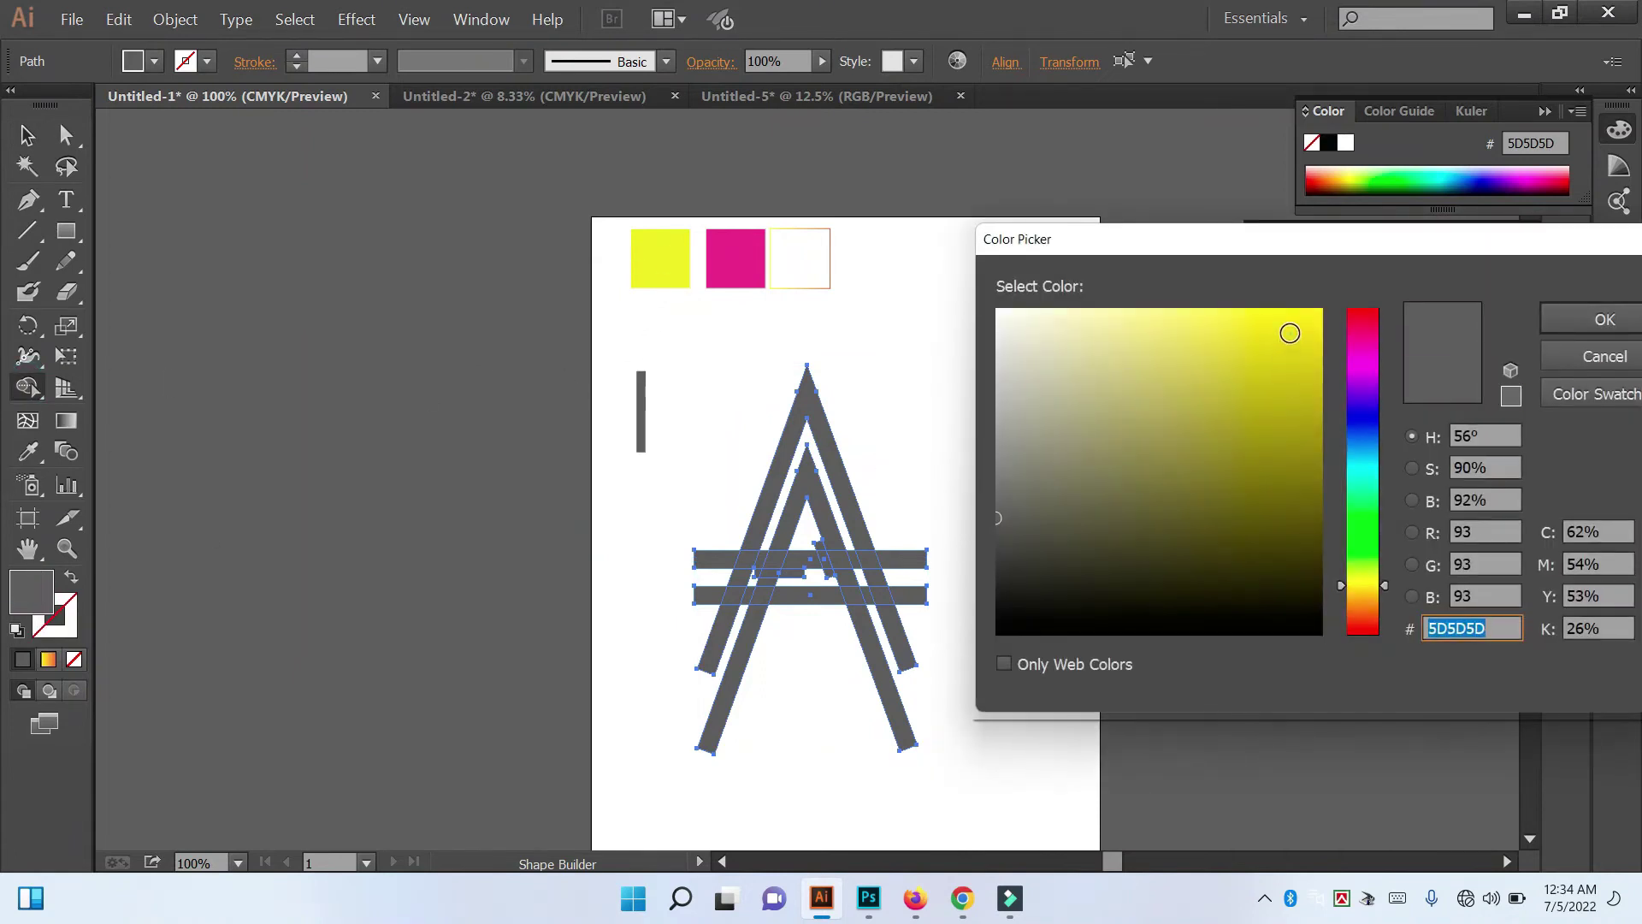
key(Return)
scroll(770, 513, up, 2)
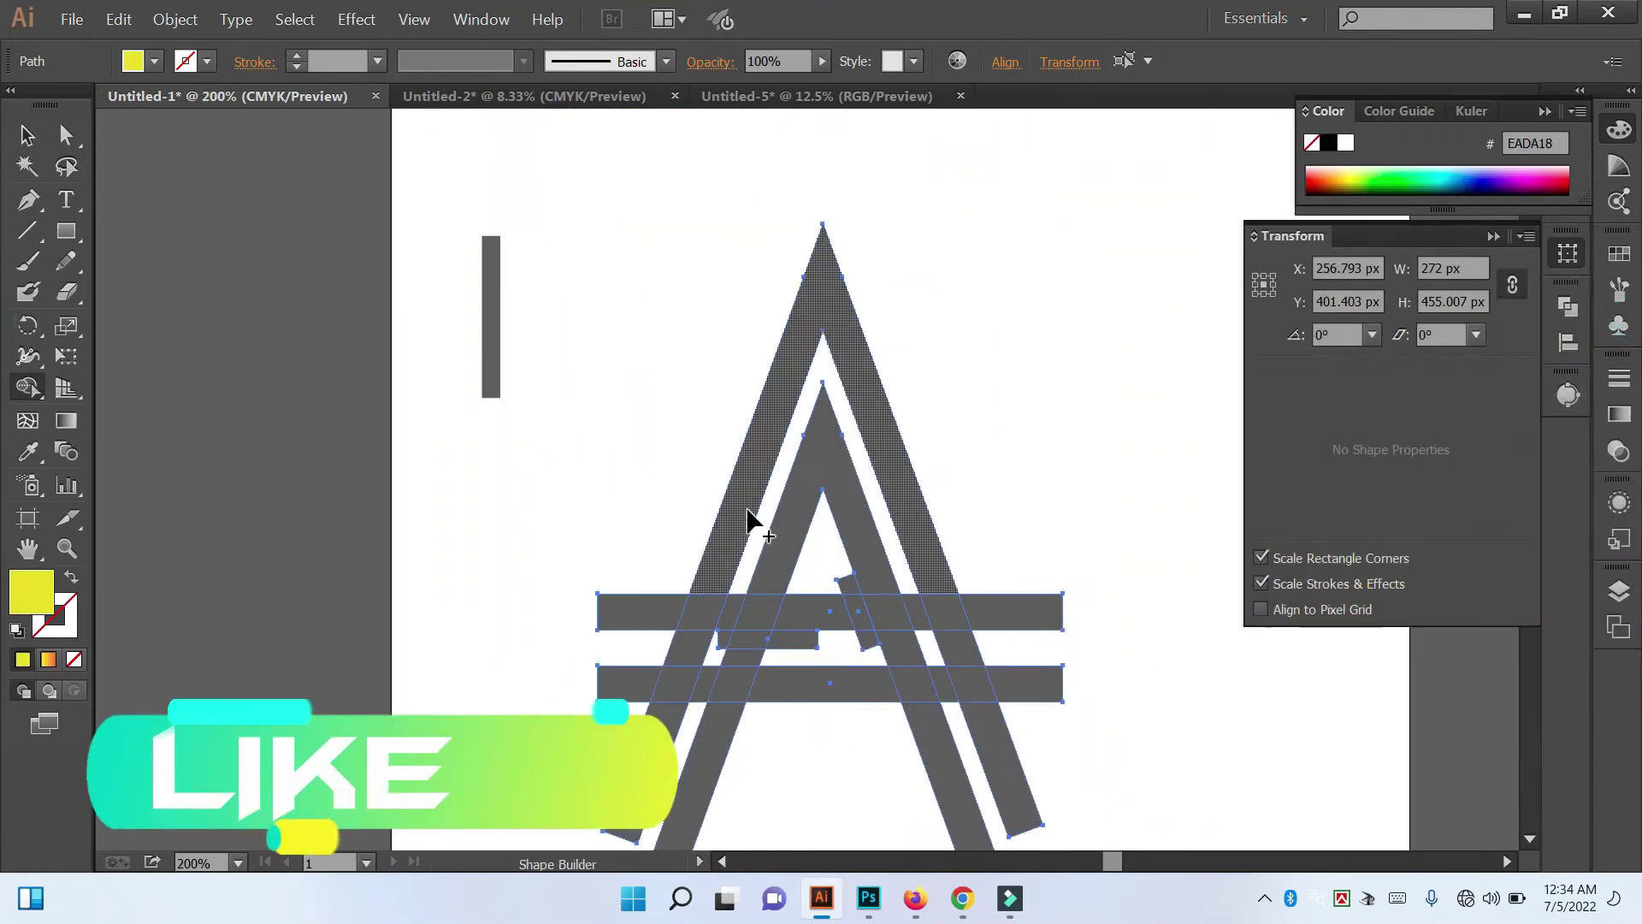
Step: Draw a 485 px horizontal line across the A's lower legs
key(v)
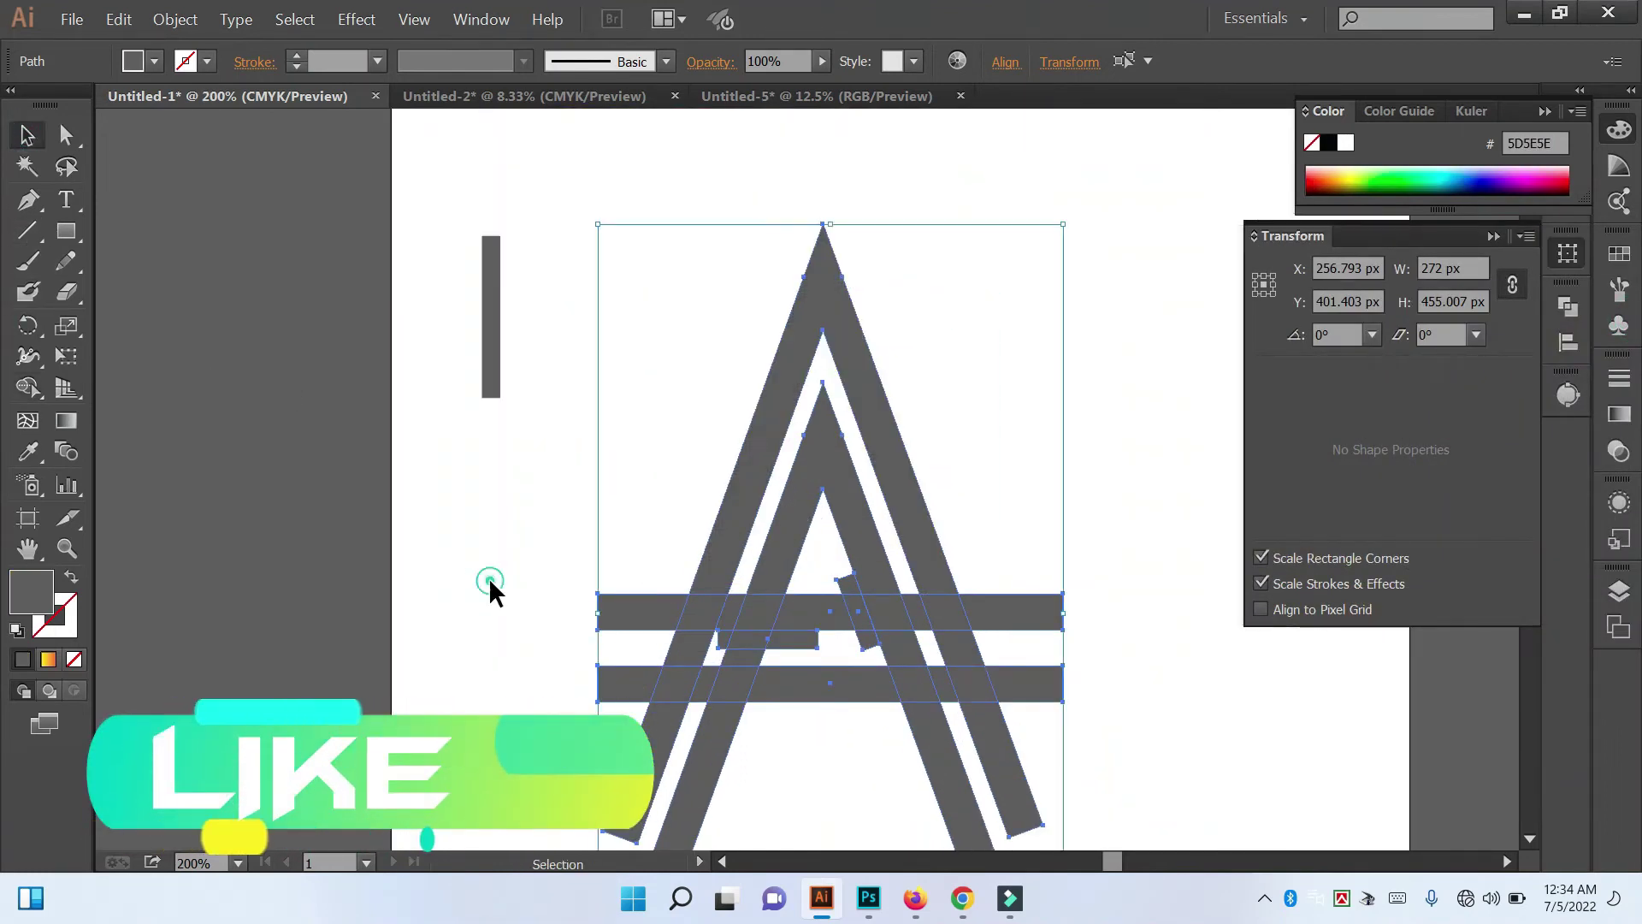
click(492, 591)
scroll(513, 599, down, 1)
scroll(599, 650, down, 2)
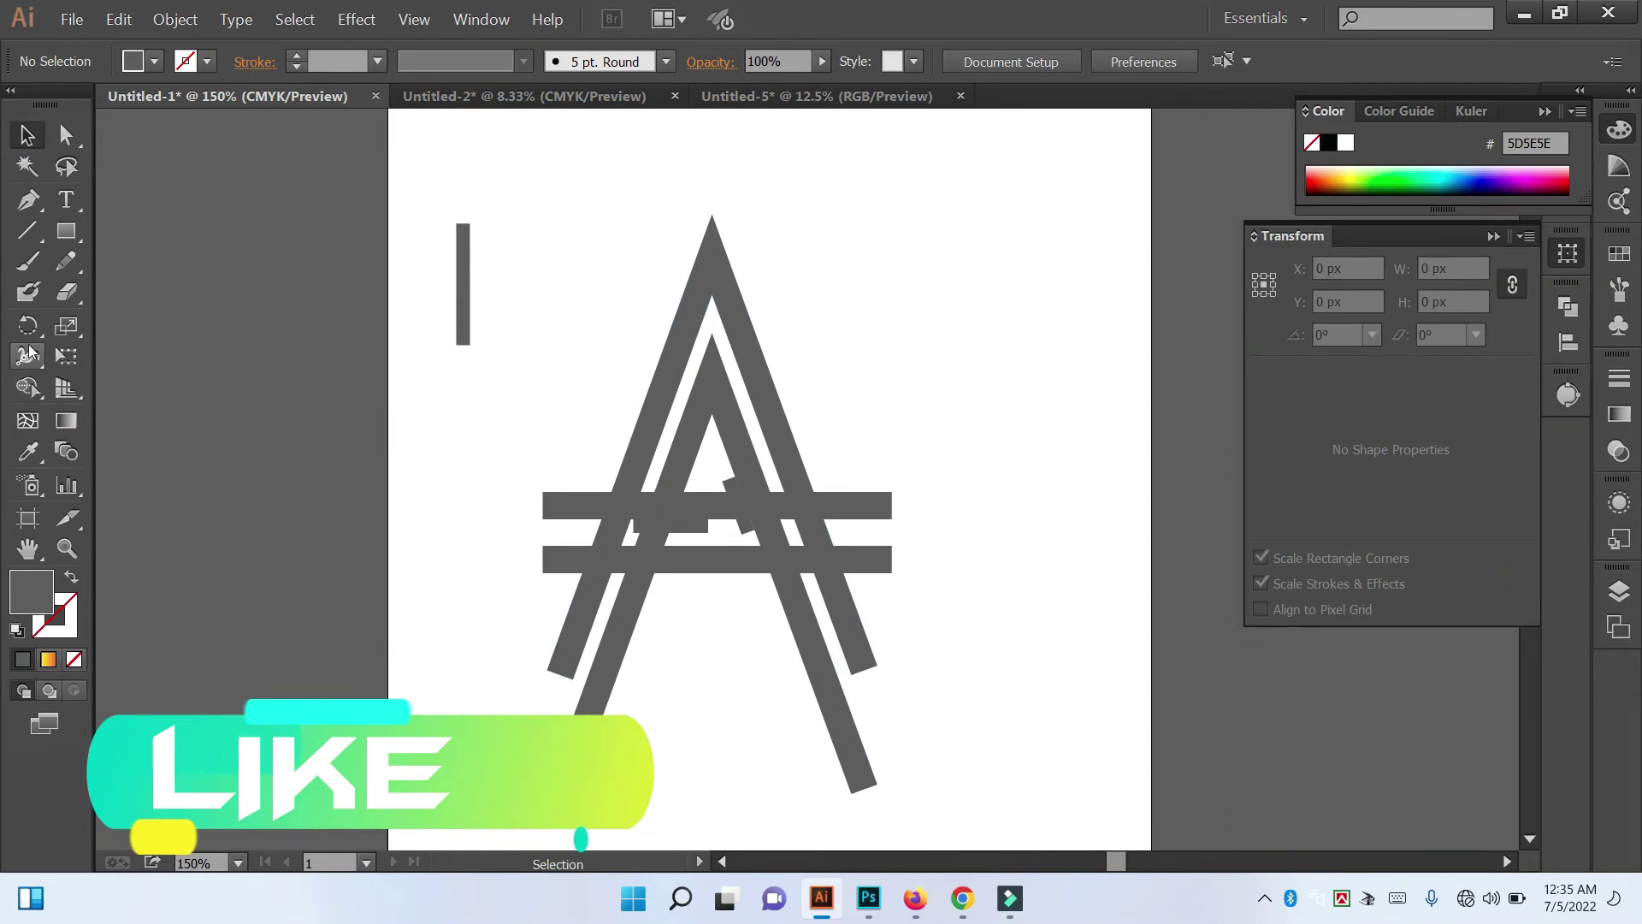
click(28, 230)
drag(458, 653, 1079, 663)
Step: Select the A pieces with the line, choose Shape Builder, and set the fill to yellow F7E71C
click(25, 128)
drag(605, 267, 939, 777)
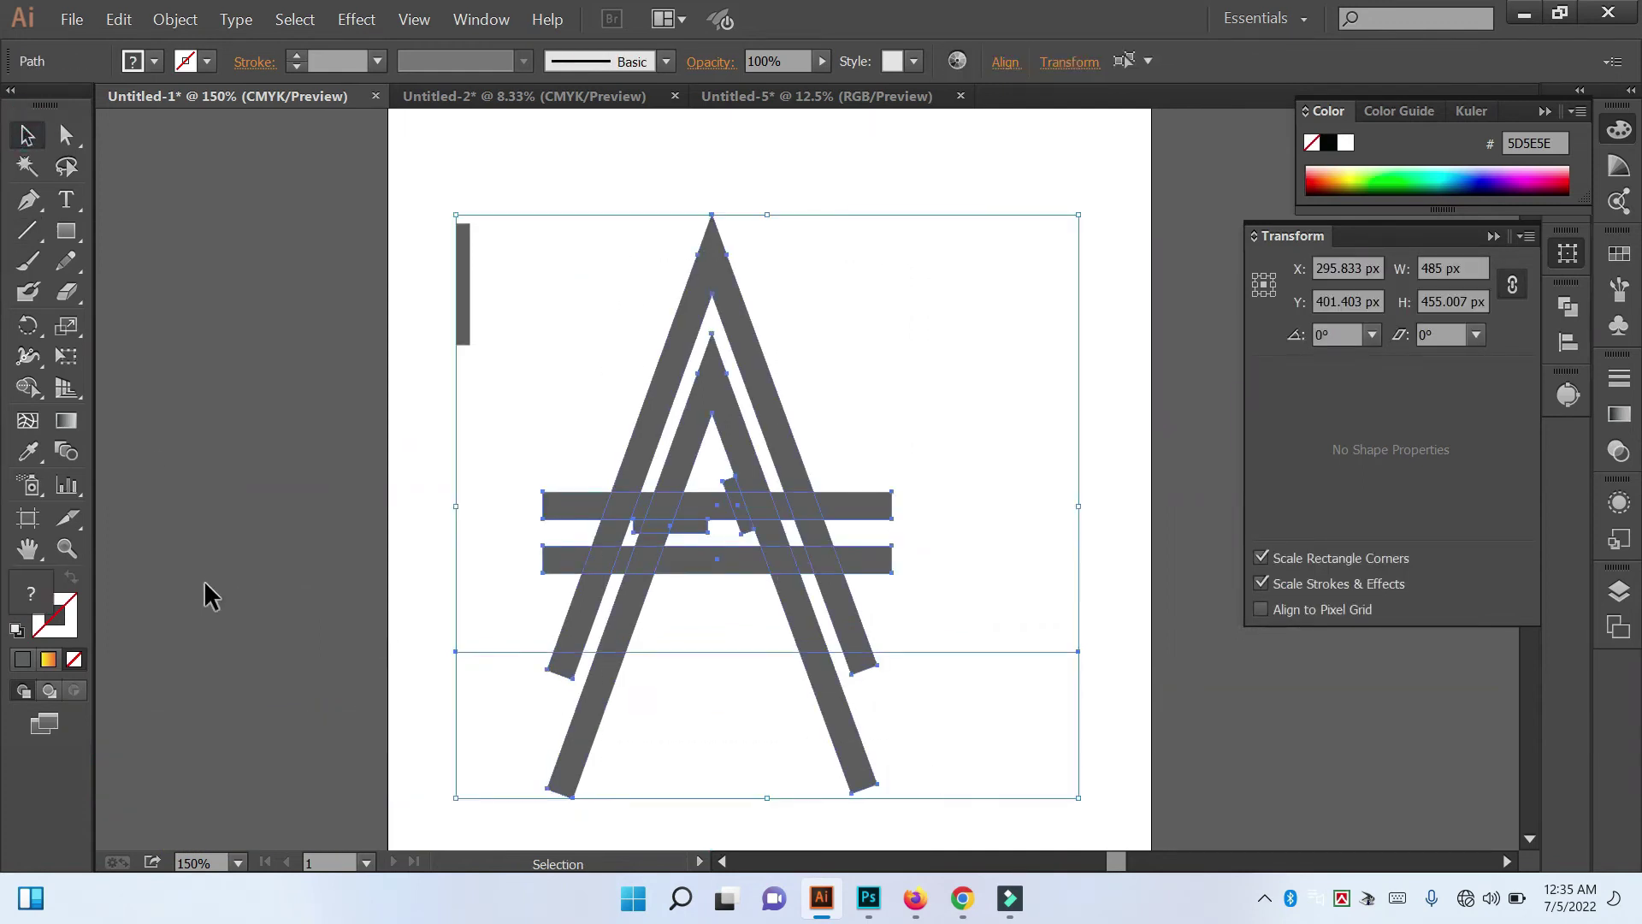
click(28, 387)
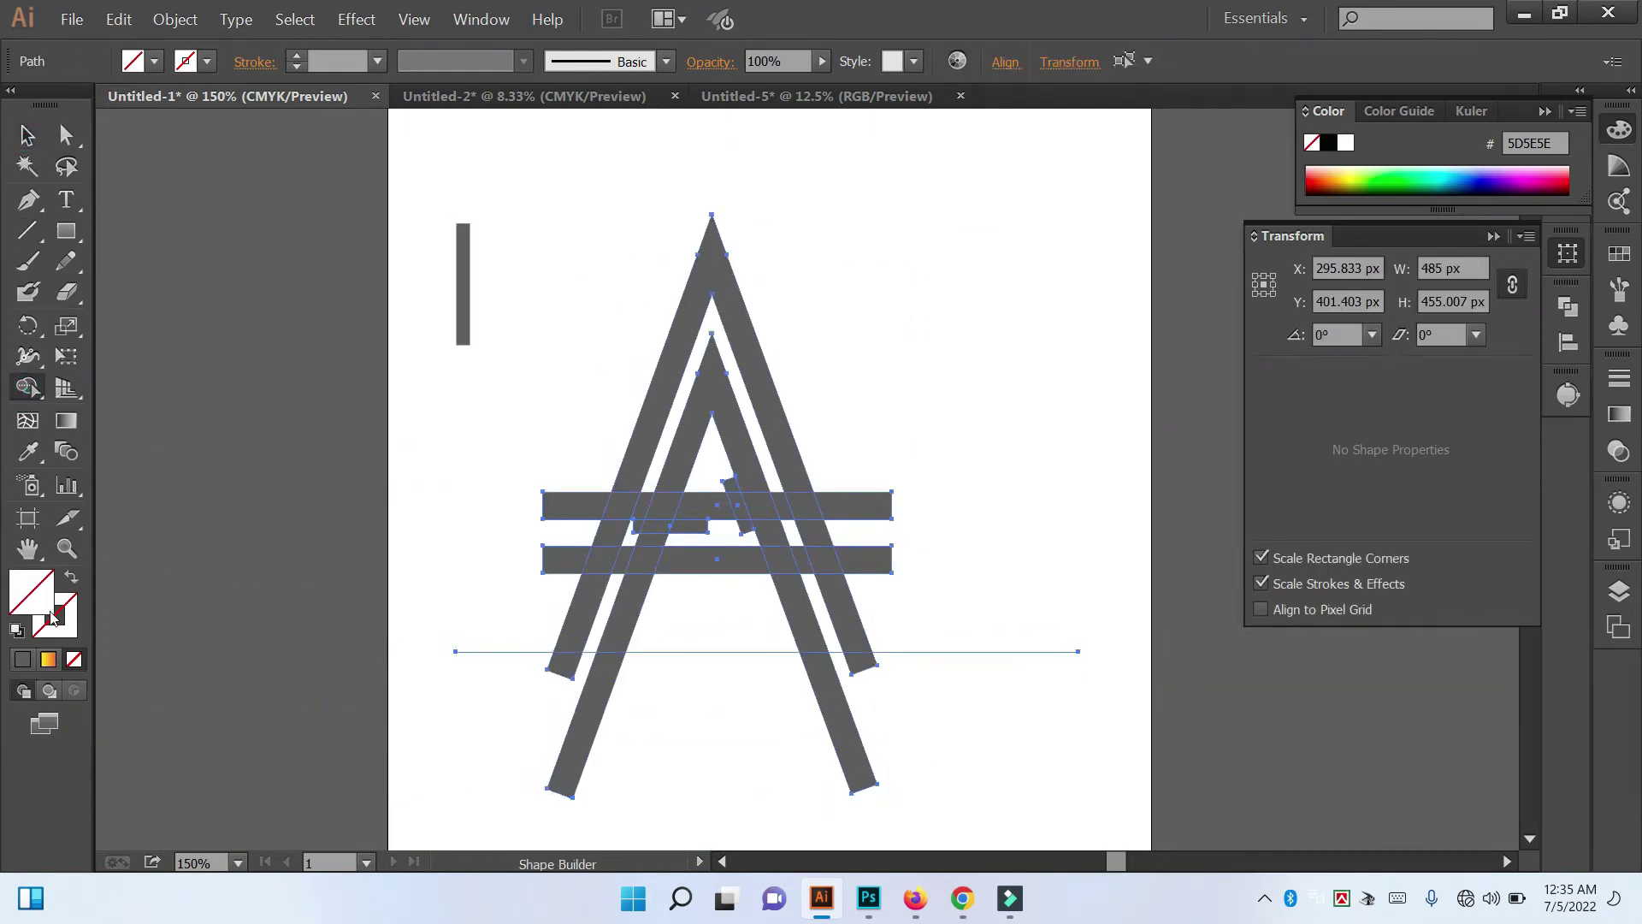
double_click(36, 611)
click(1285, 319)
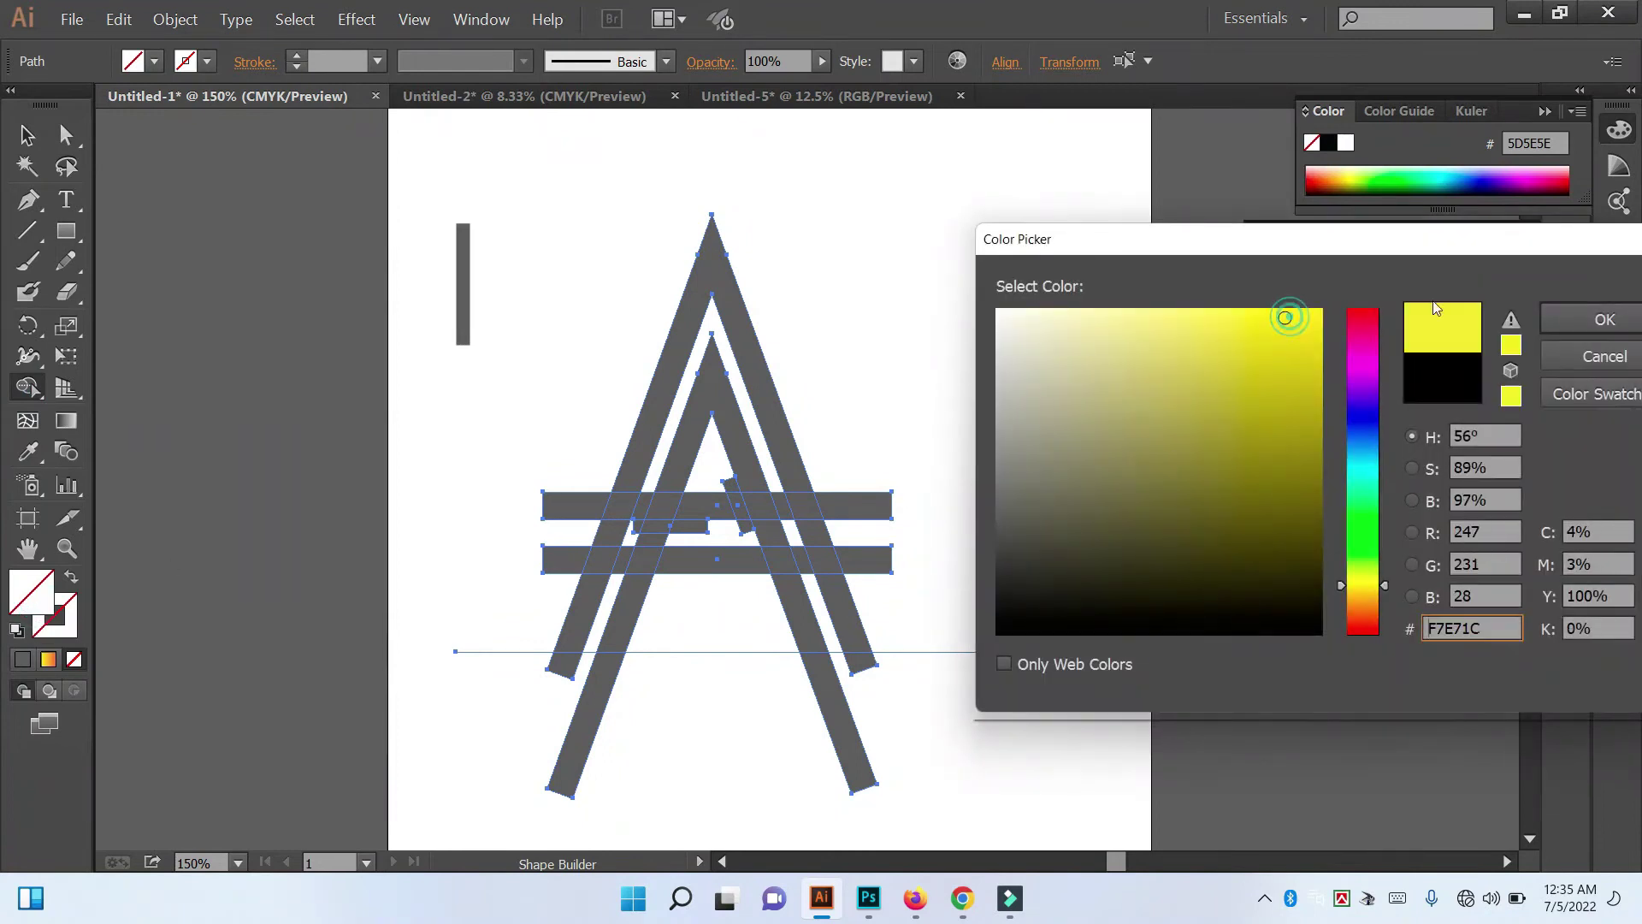
click(1596, 329)
scroll(547, 486, up, 1)
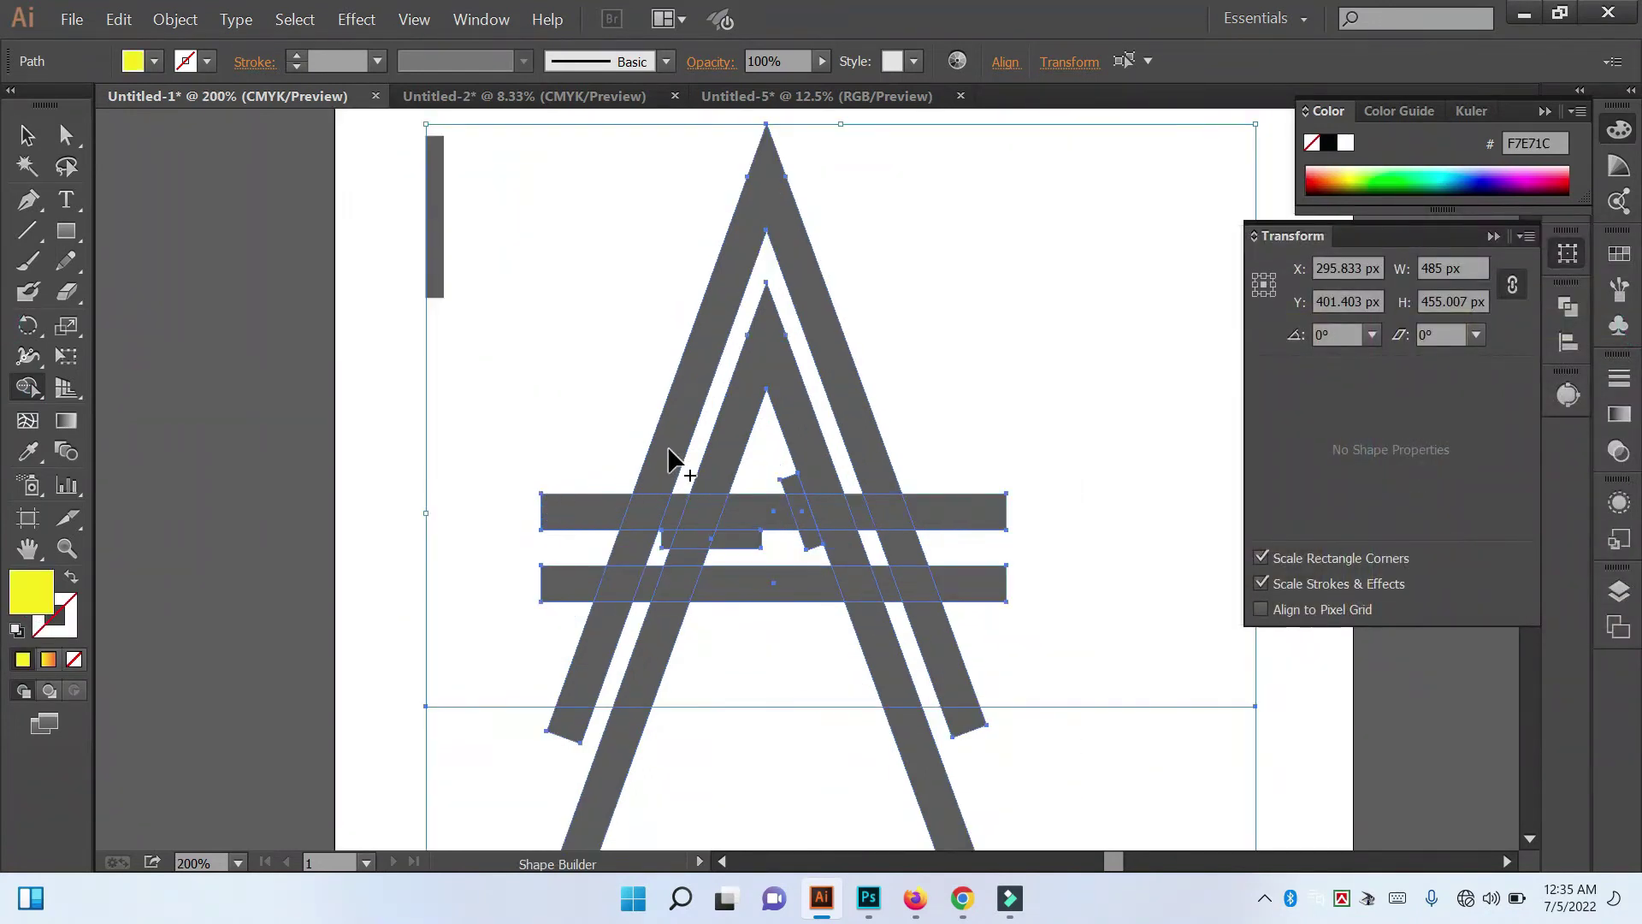
Step: Merge the outer A's left leg, peak and right leg in yellow, undoing a premature crossbar merge
drag(672, 445, 605, 642)
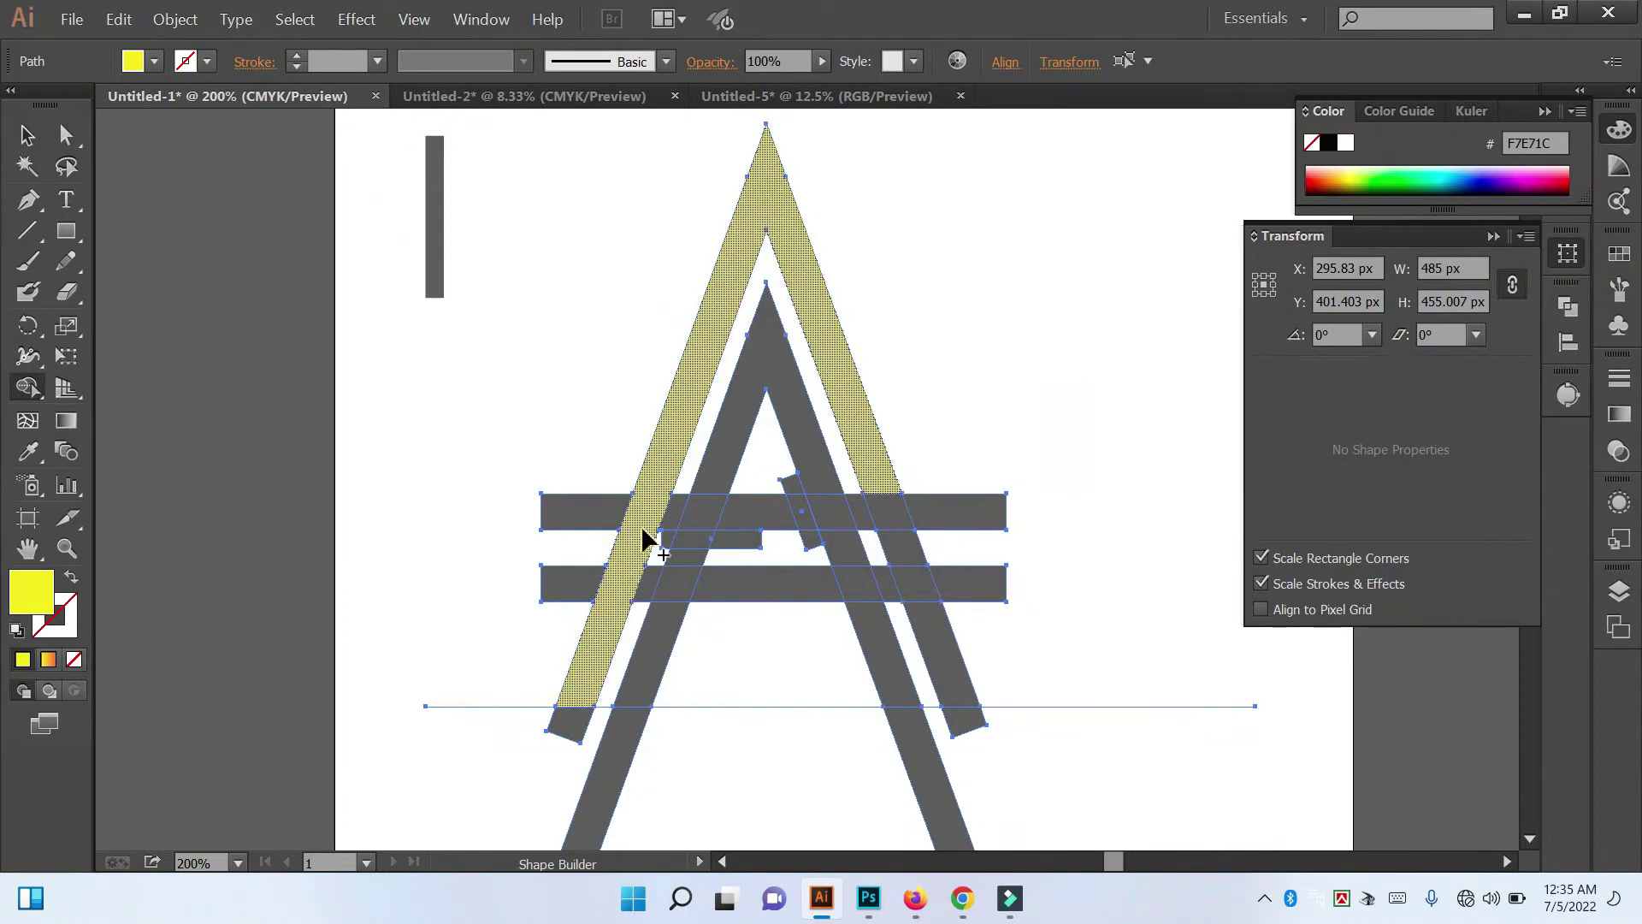
mouse_move(876, 476)
mouse_down()
mouse_move(960, 706)
mouse_move(885, 547)
mouse_move(936, 512)
mouse_up()
key(ctrl+plus)
drag(774, 513, 627, 509)
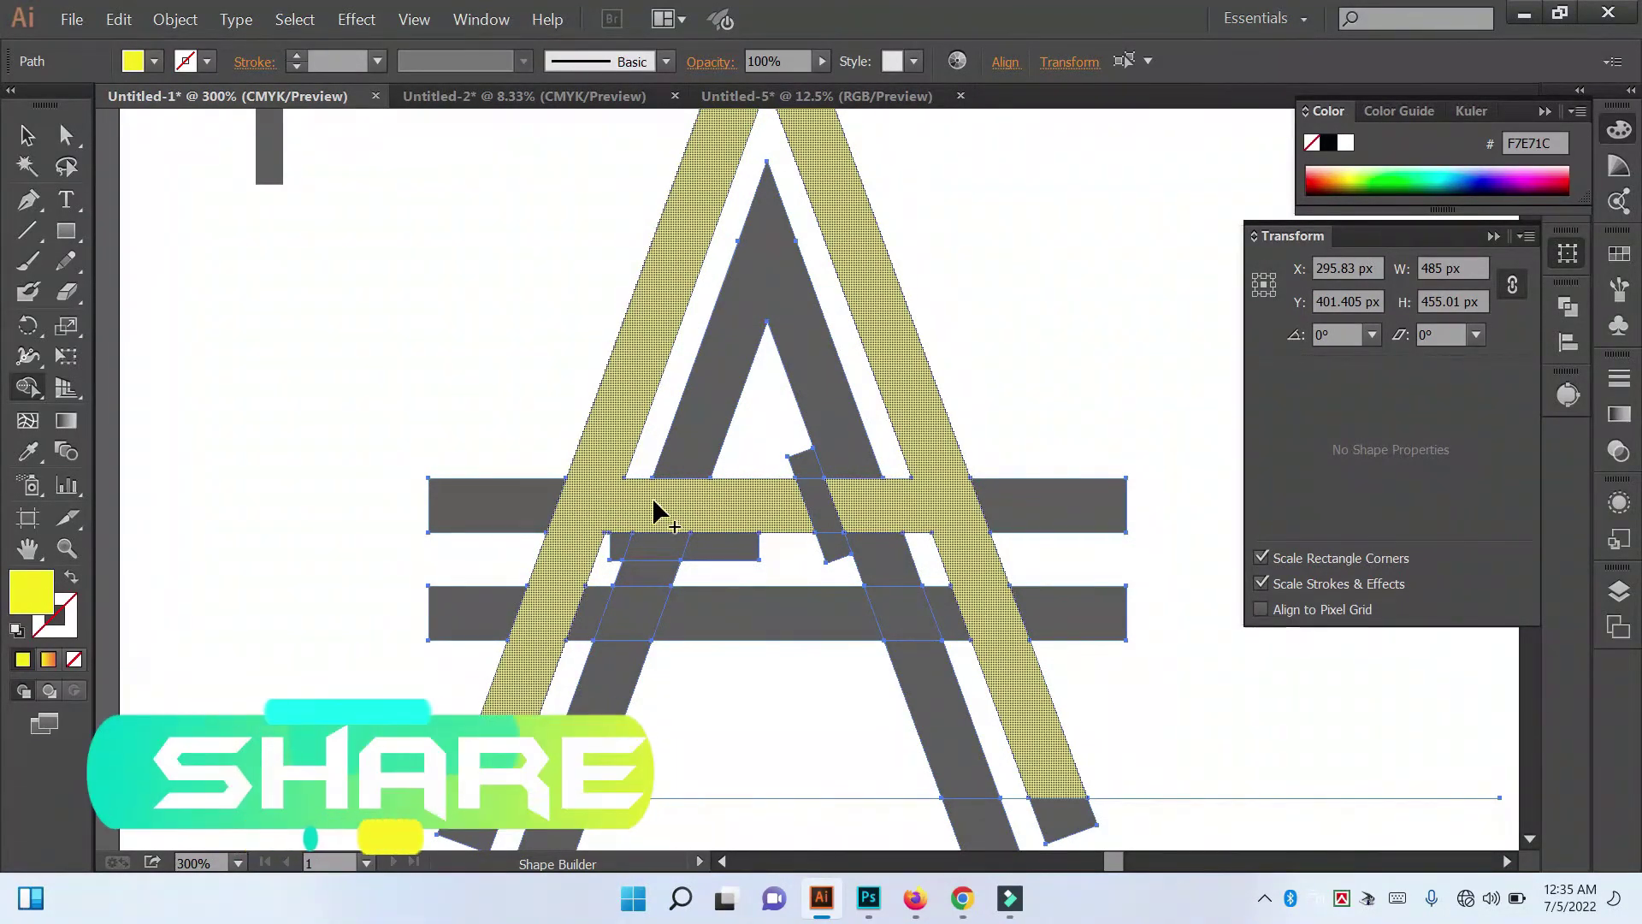
key(ctrl)
key(ctrl+z)
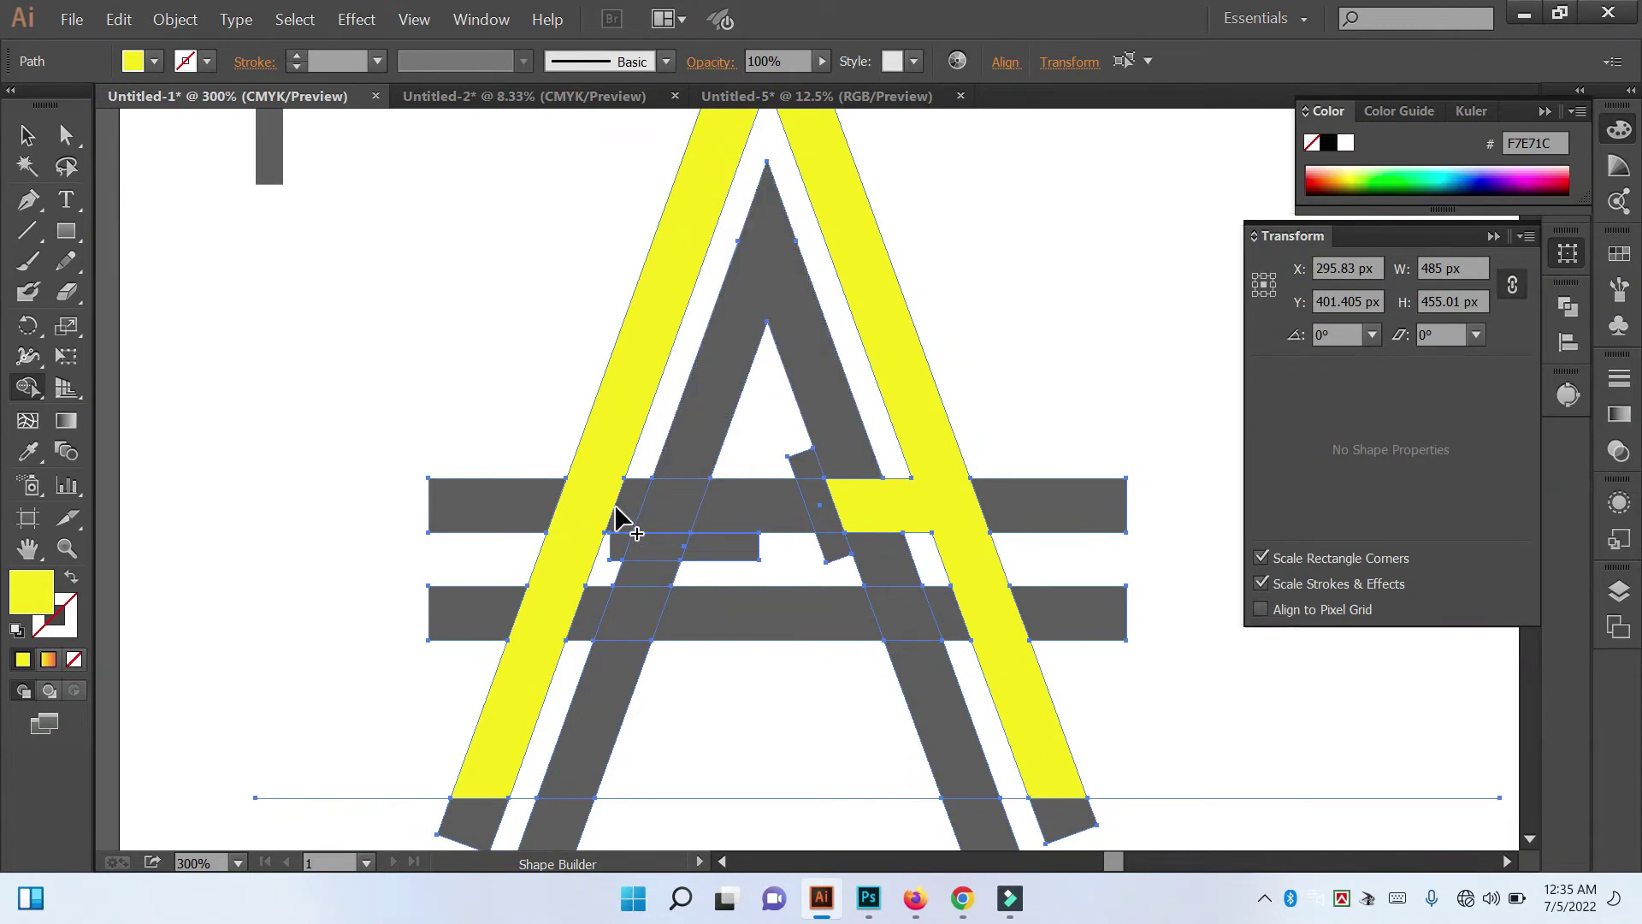
Step: Merge the crossbar, inner legs and lower crossbar pieces into the A, deleting a thin sliver
drag(612, 503, 794, 527)
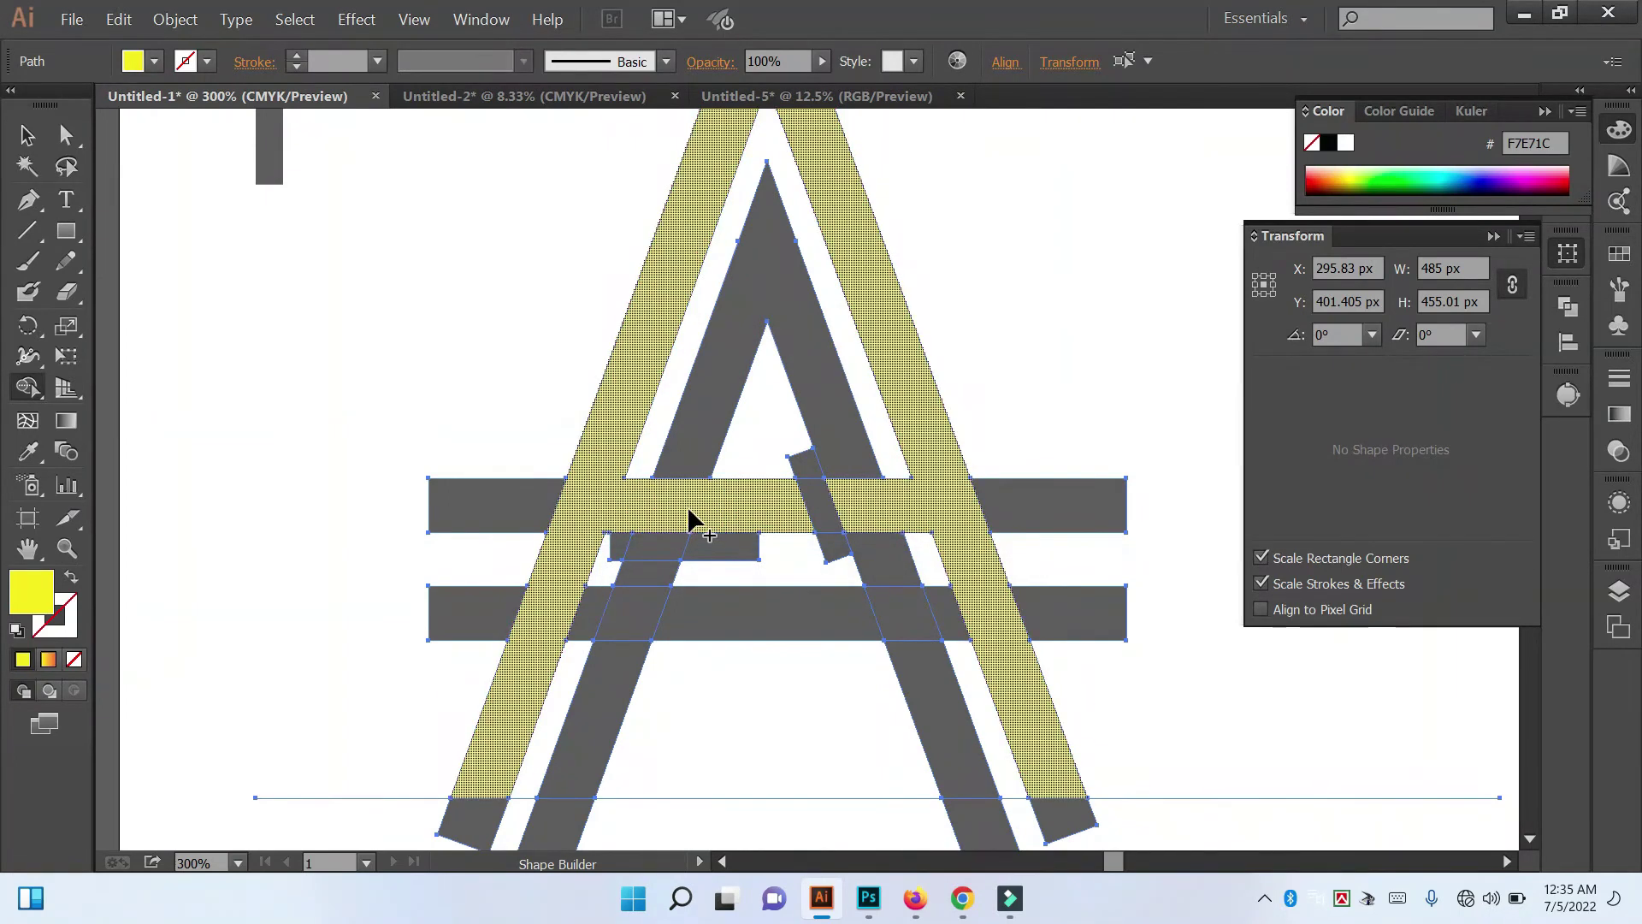
drag(682, 500, 693, 419)
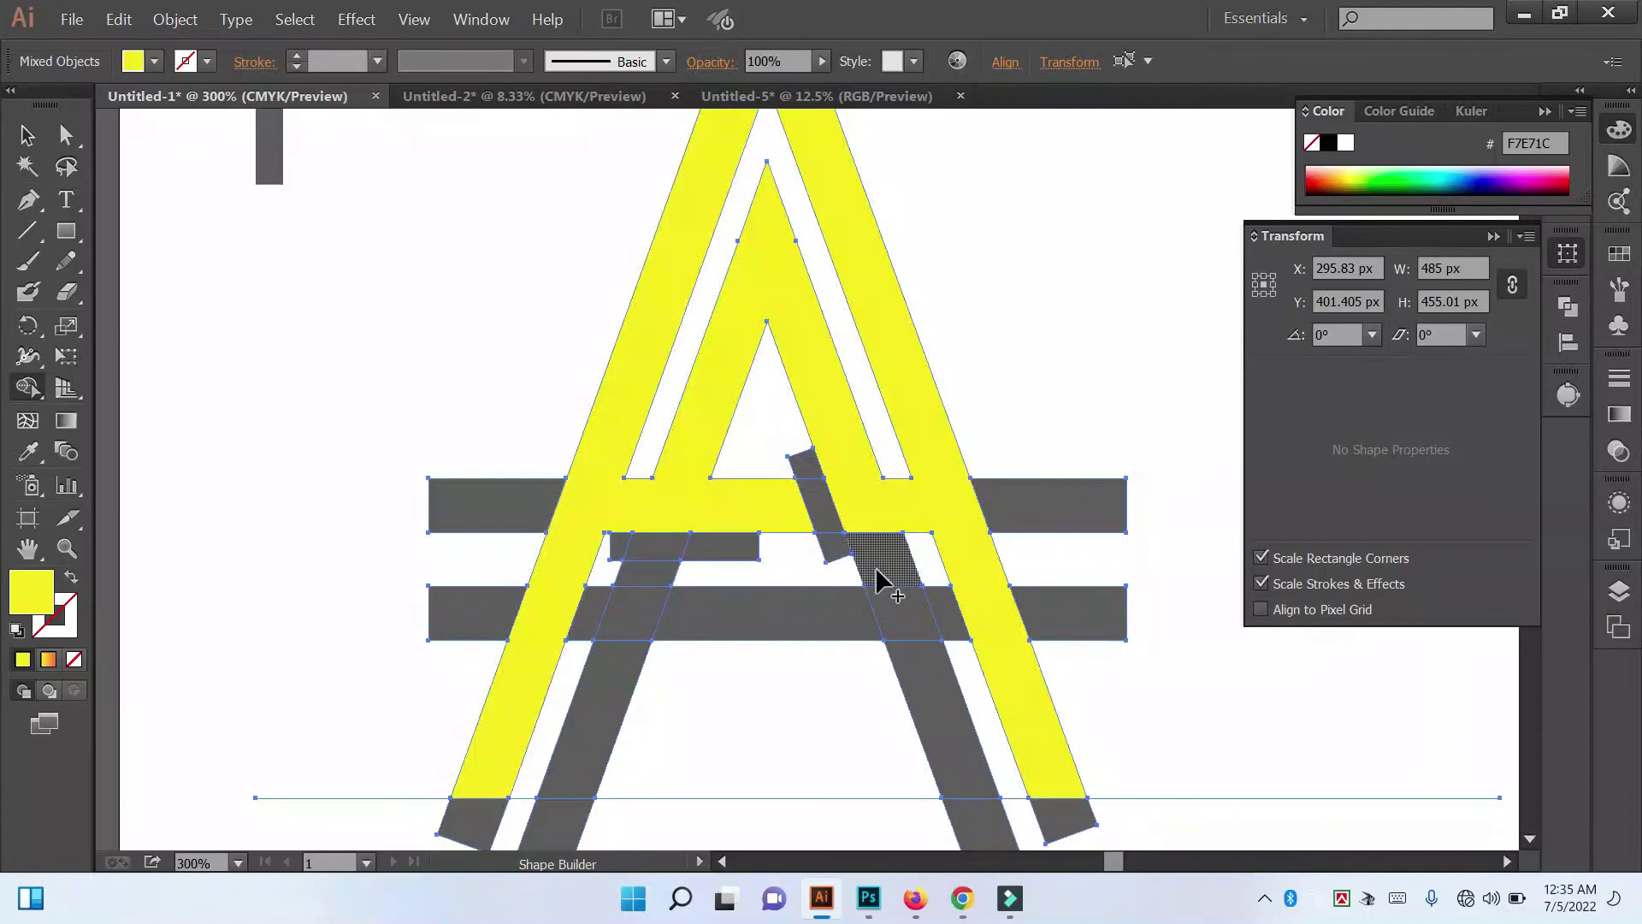
click(868, 541)
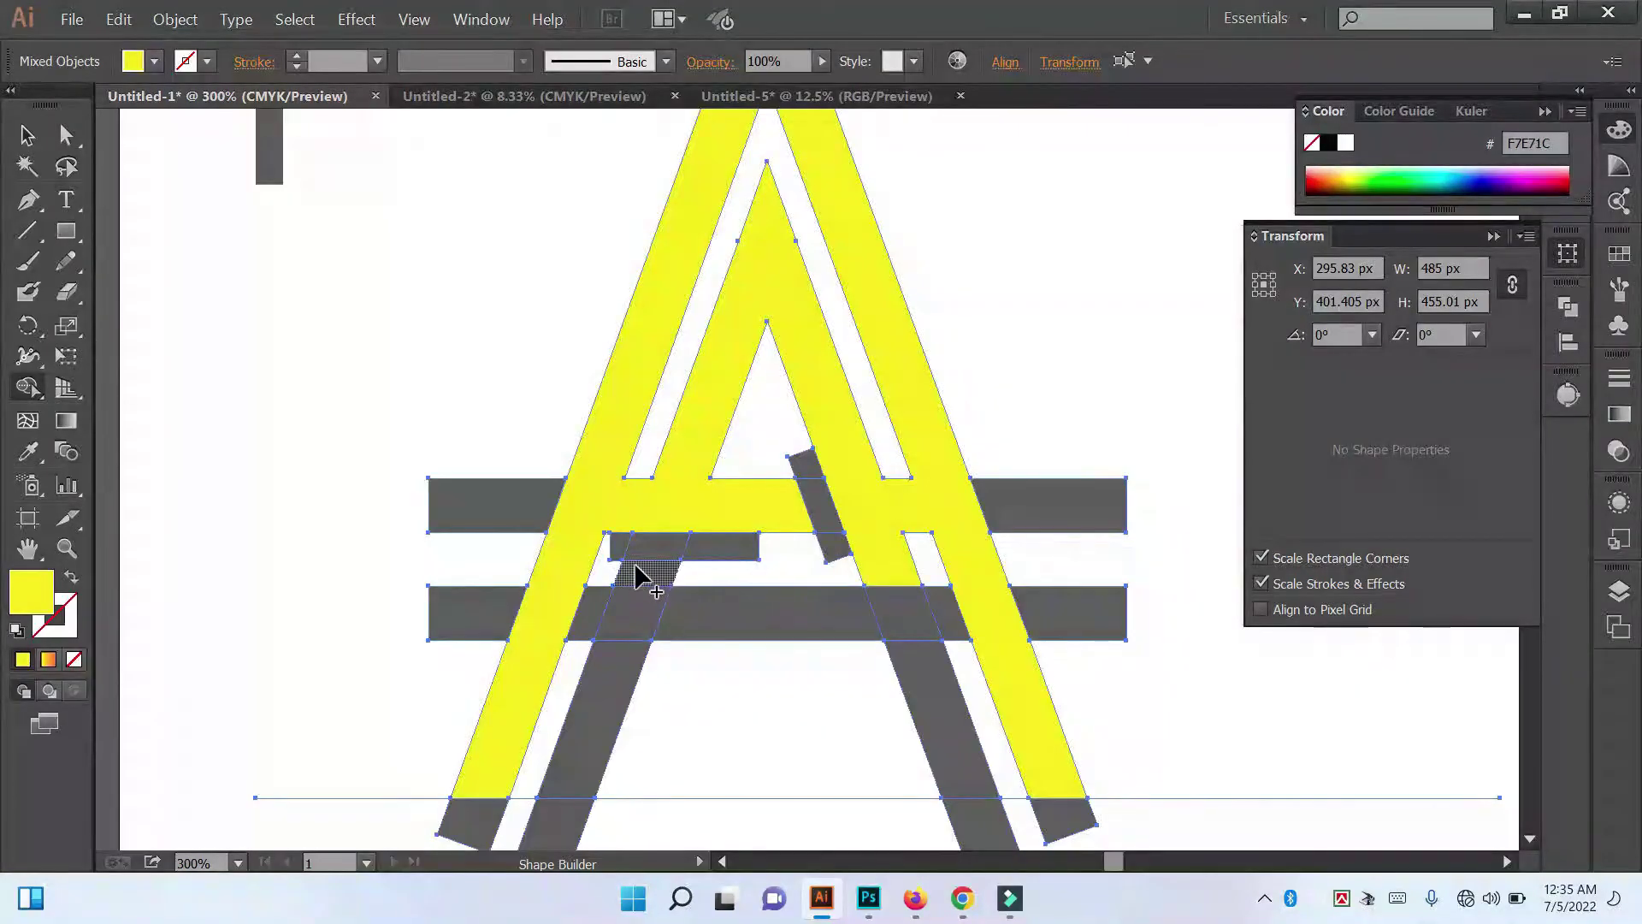
drag(634, 629, 924, 616)
click(916, 659)
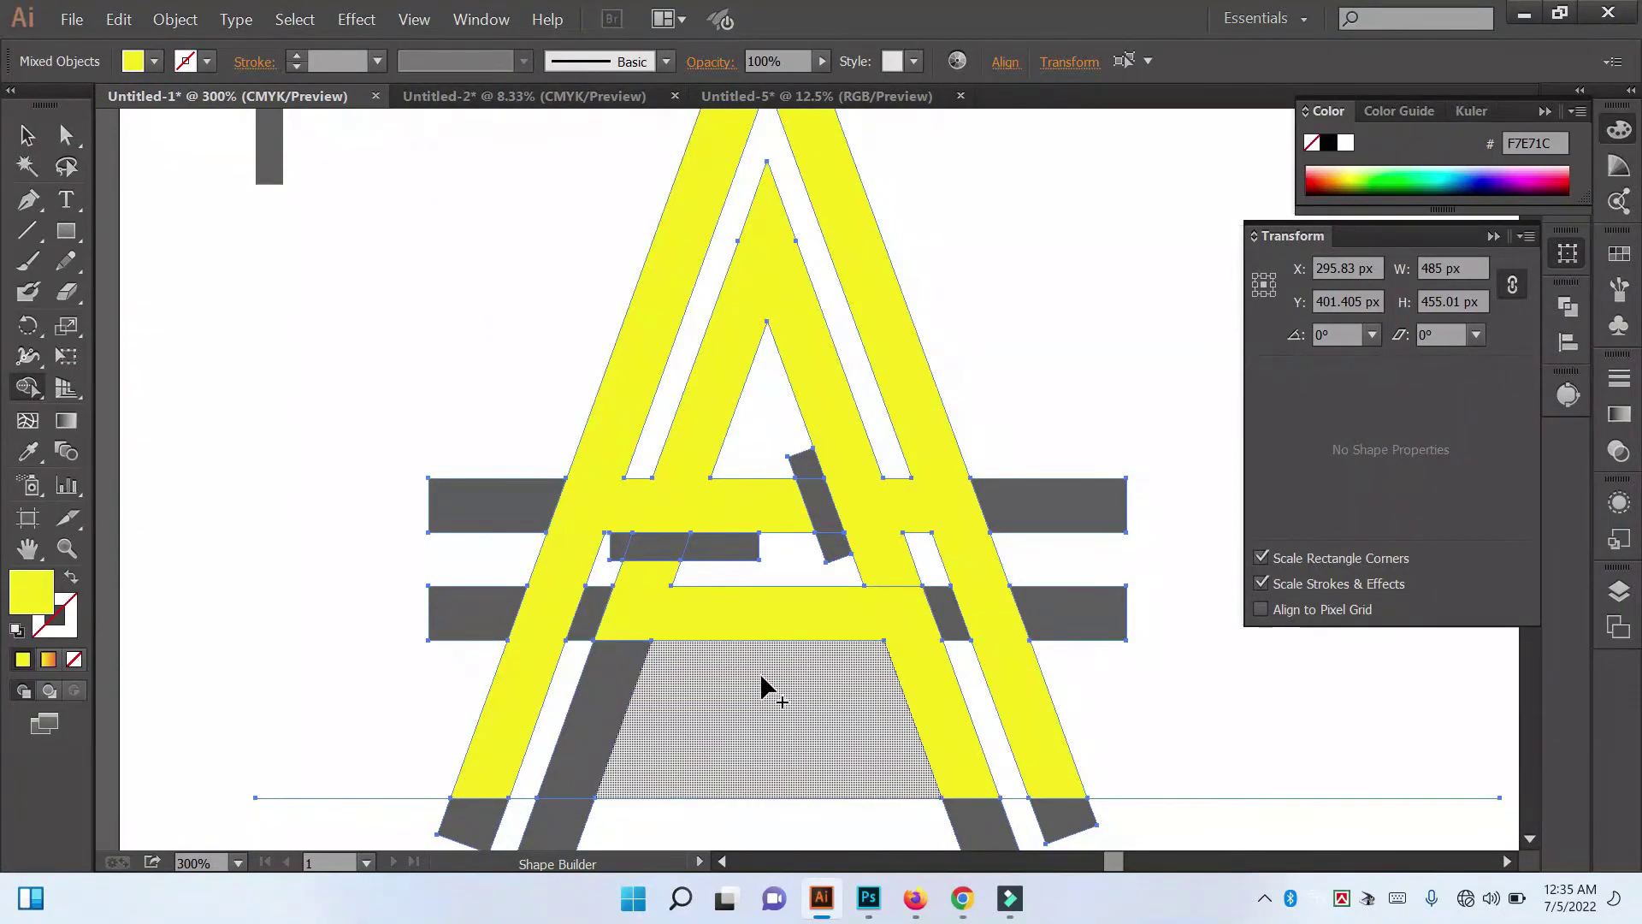
drag(634, 640, 623, 733)
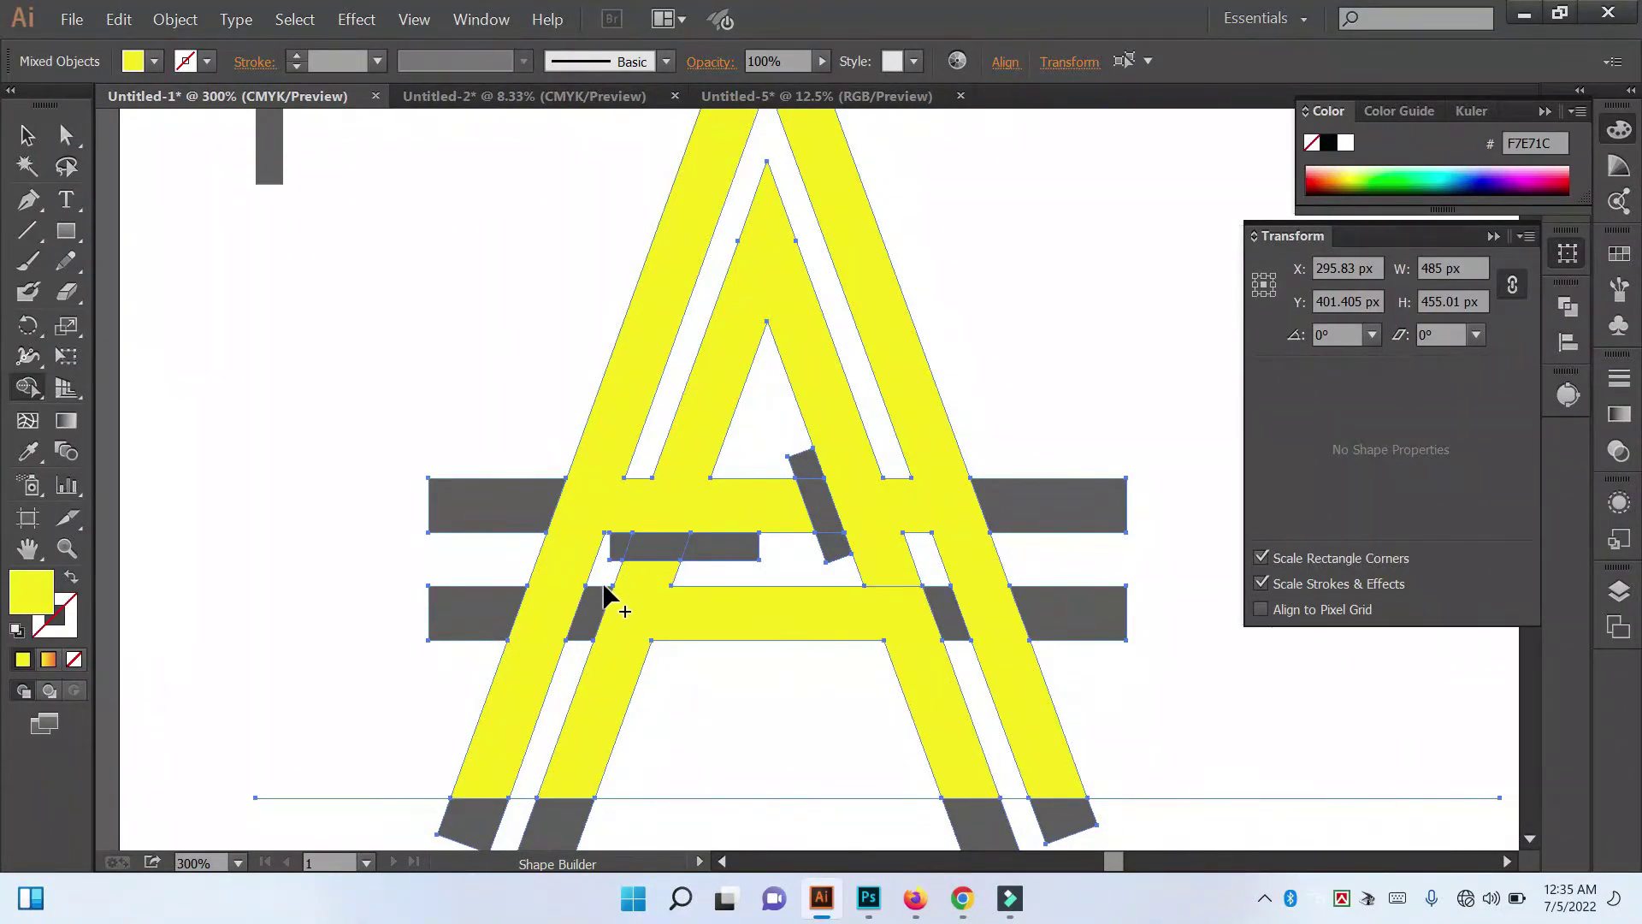
mouse_move(612, 569)
mouse_down()
mouse_move(729, 561)
mouse_move(808, 471)
mouse_move(800, 457)
mouse_up()
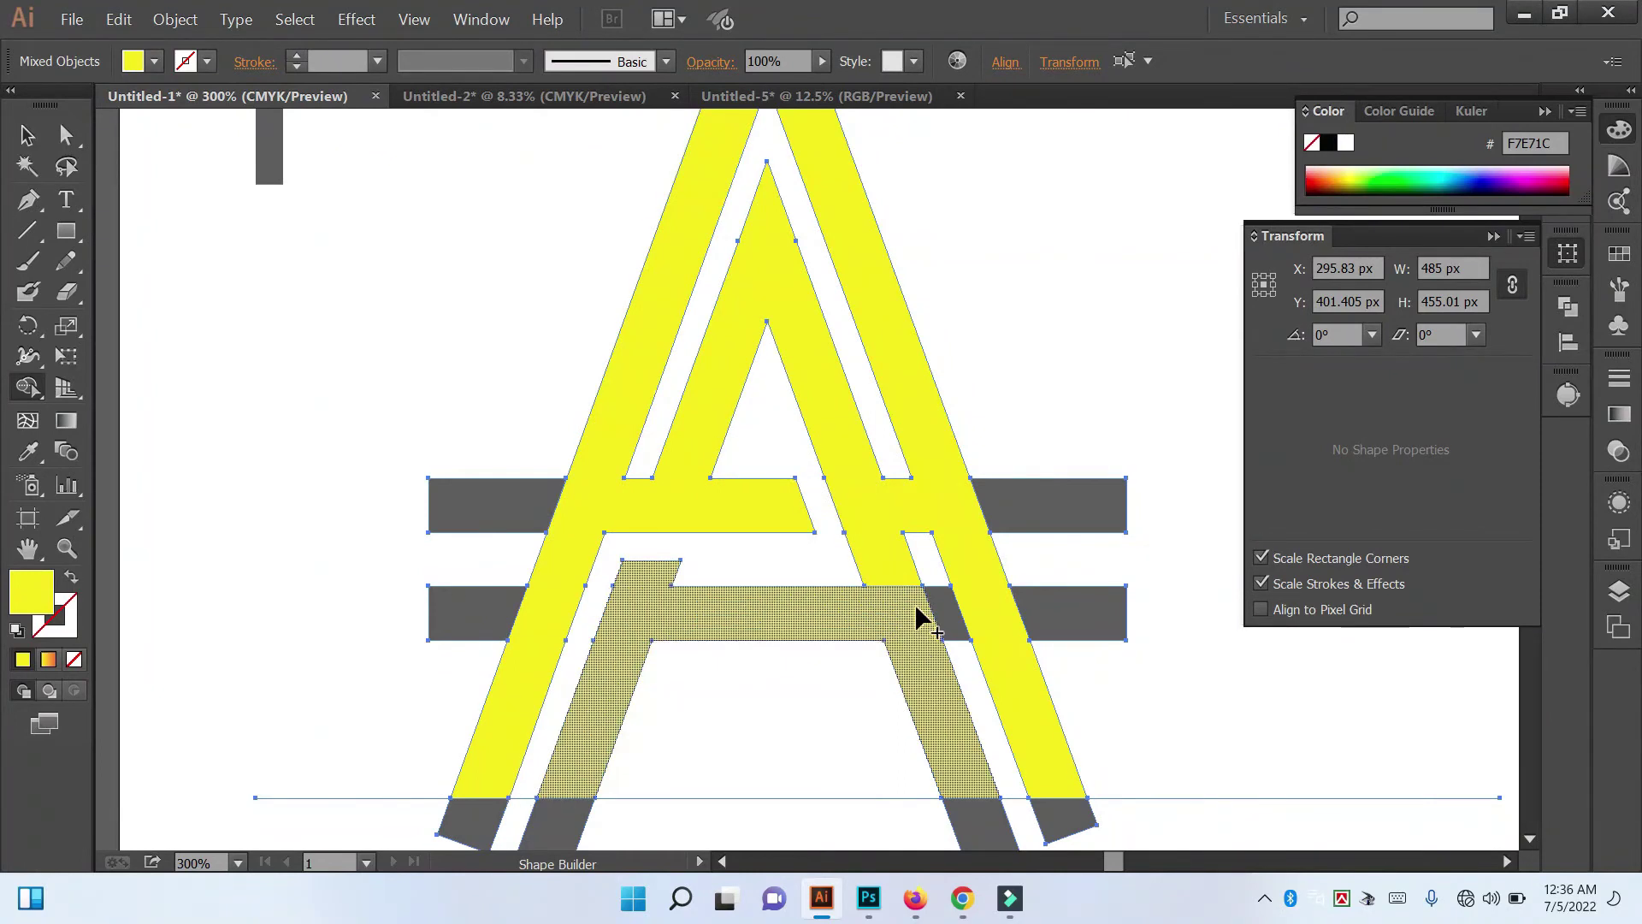
Step: Delete the leftover grey bar stubs, the stray horizontal line and the gap between the legs
alt+drag(967, 672, 971, 575)
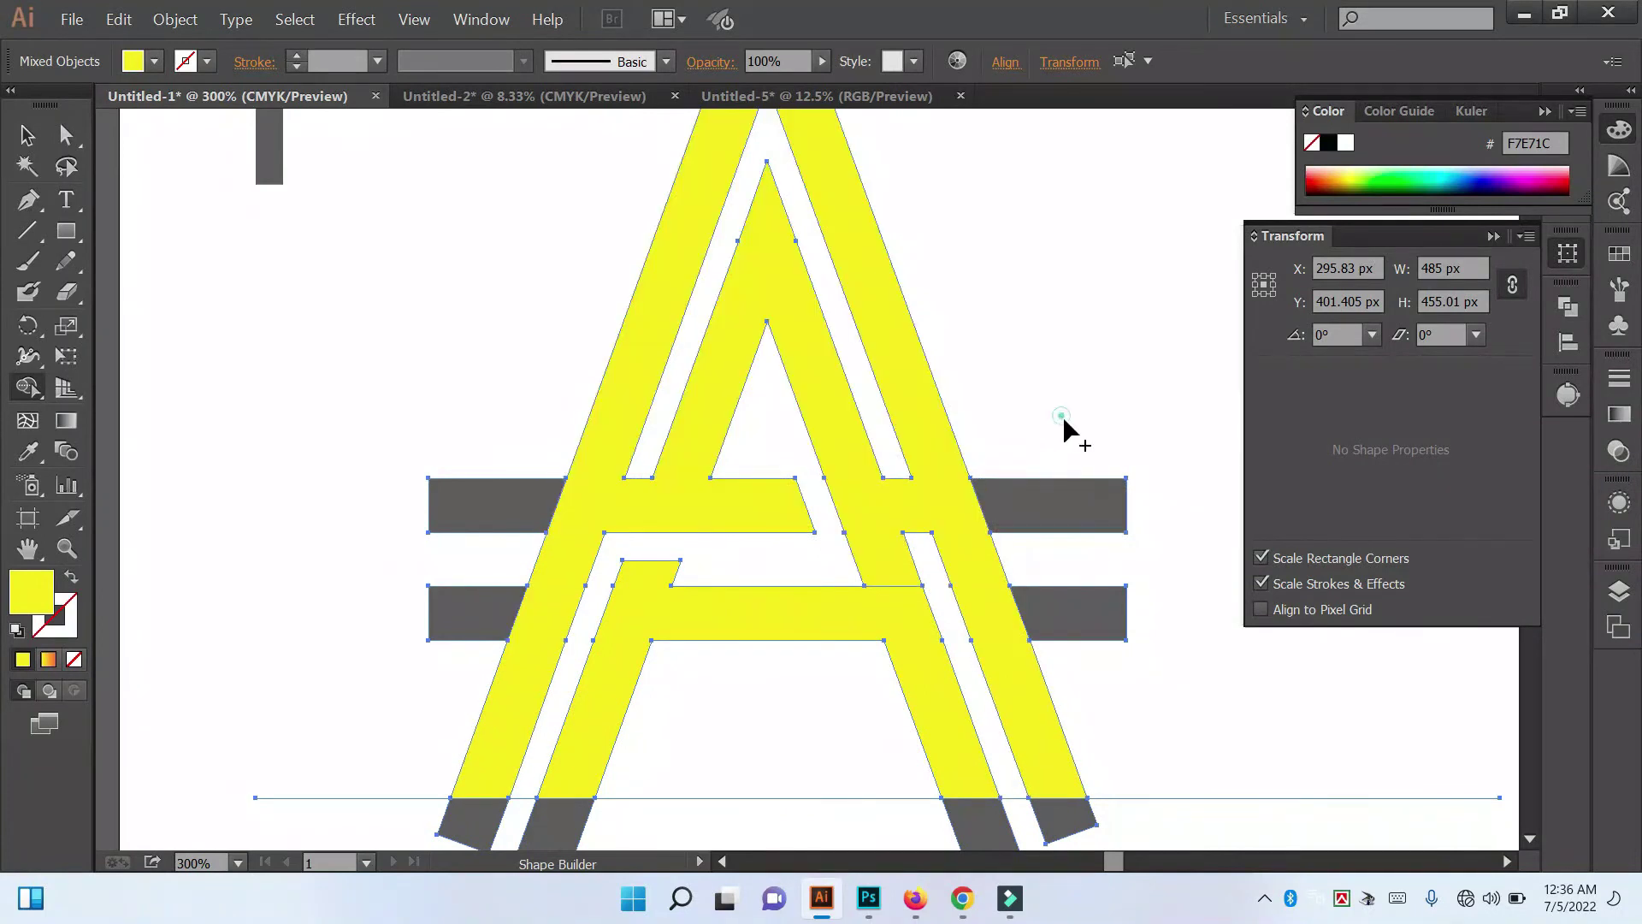
alt+drag(1065, 412, 1123, 706)
key(ctrl+minus)
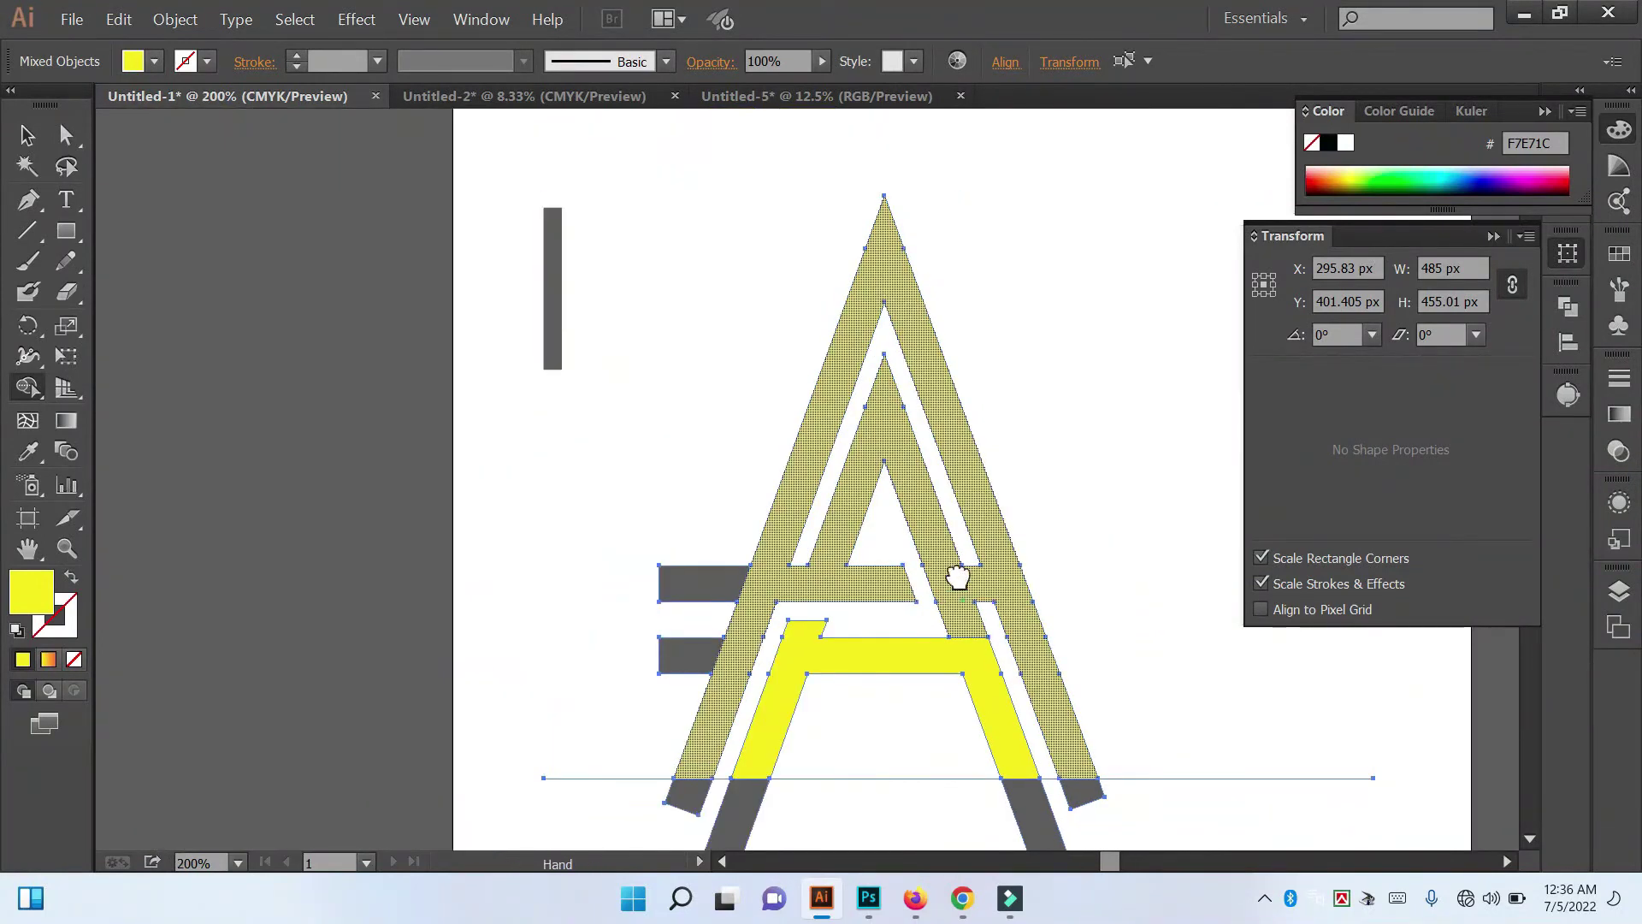
alt+drag(695, 418, 659, 634)
mouse_move(690, 451)
alt+mouse_down()
mouse_move(689, 655)
mouse_move(1121, 684)
alt+mouse_up()
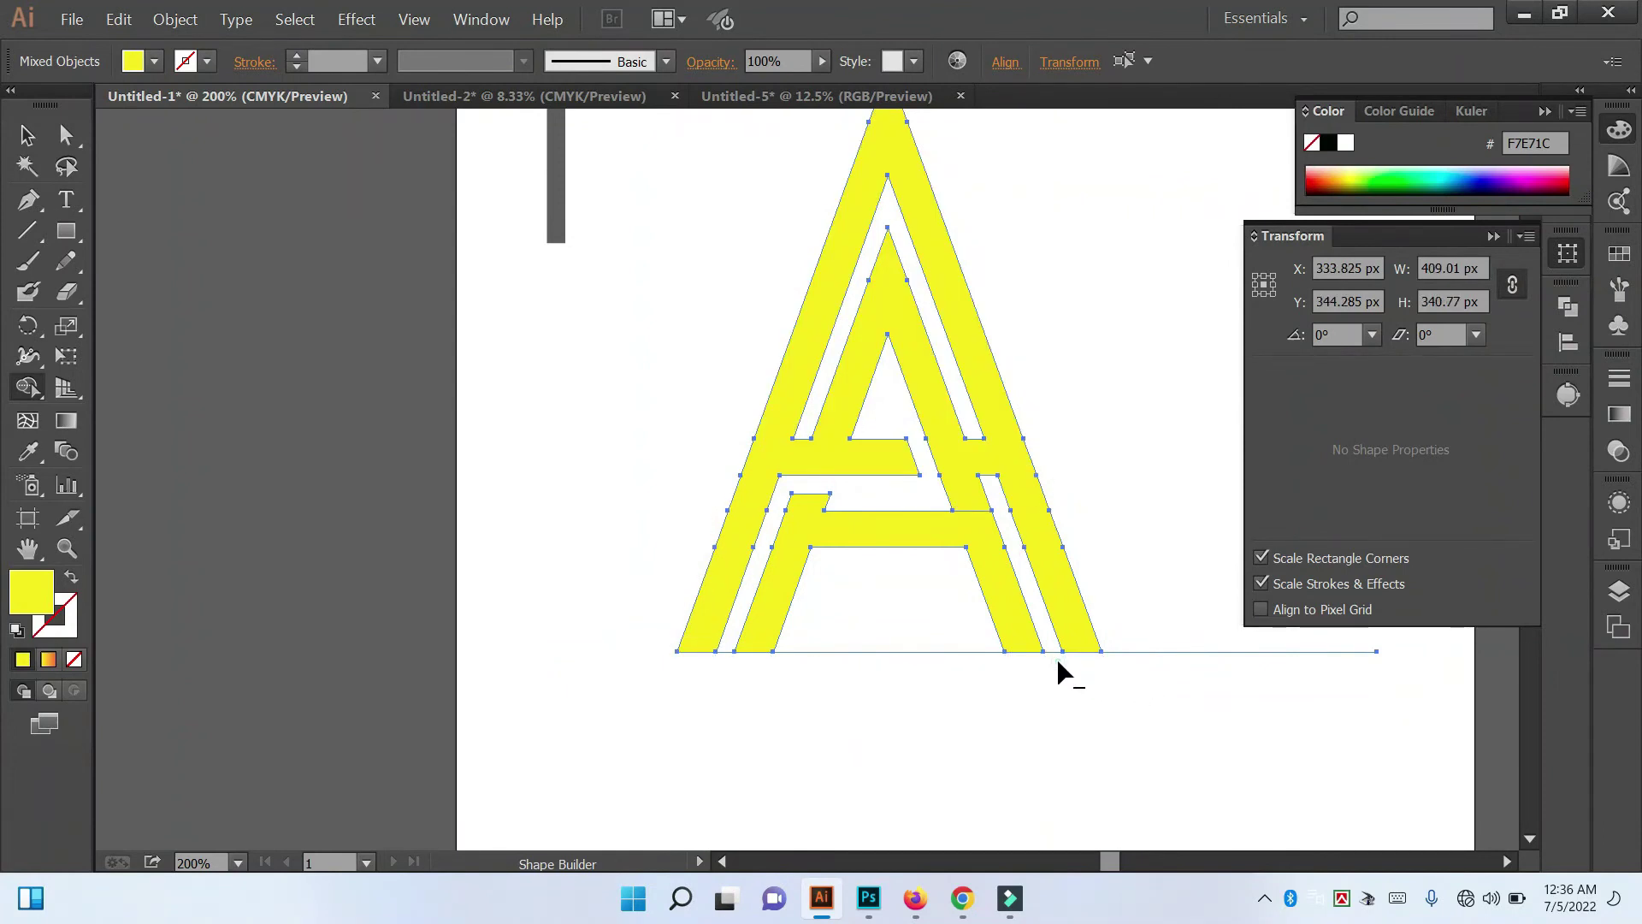
alt+click(1137, 652)
alt+drag(908, 612, 909, 733)
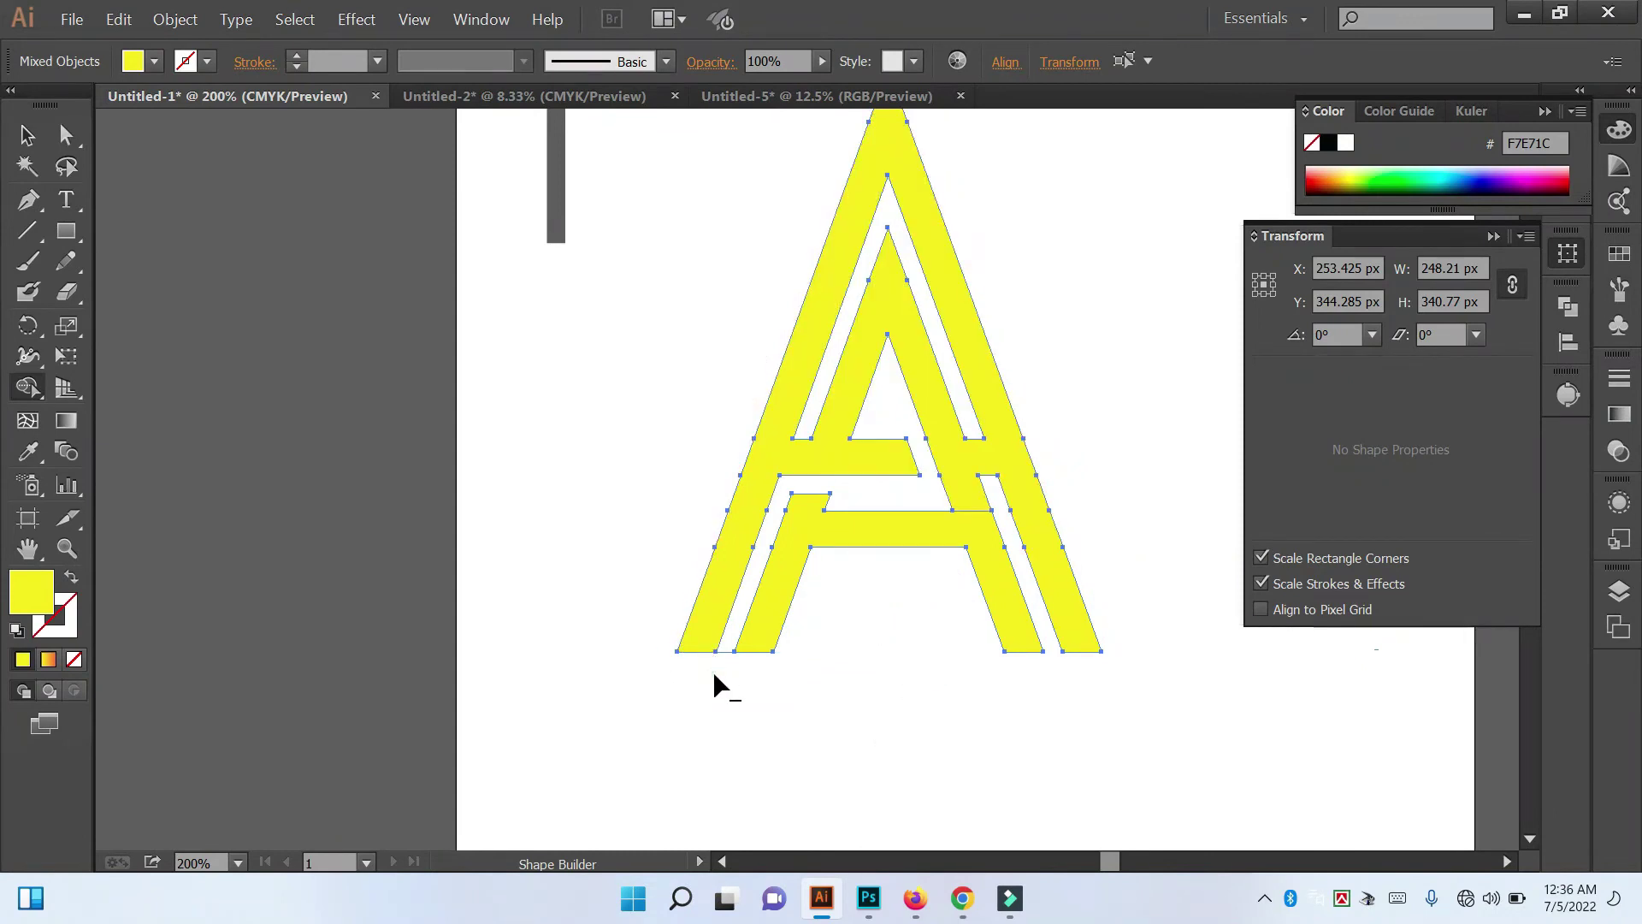
Step: Deselect, zoom out to 150% and pan to show the colour swatches above the A
click(26, 134)
click(524, 430)
key(ctrl+minus)
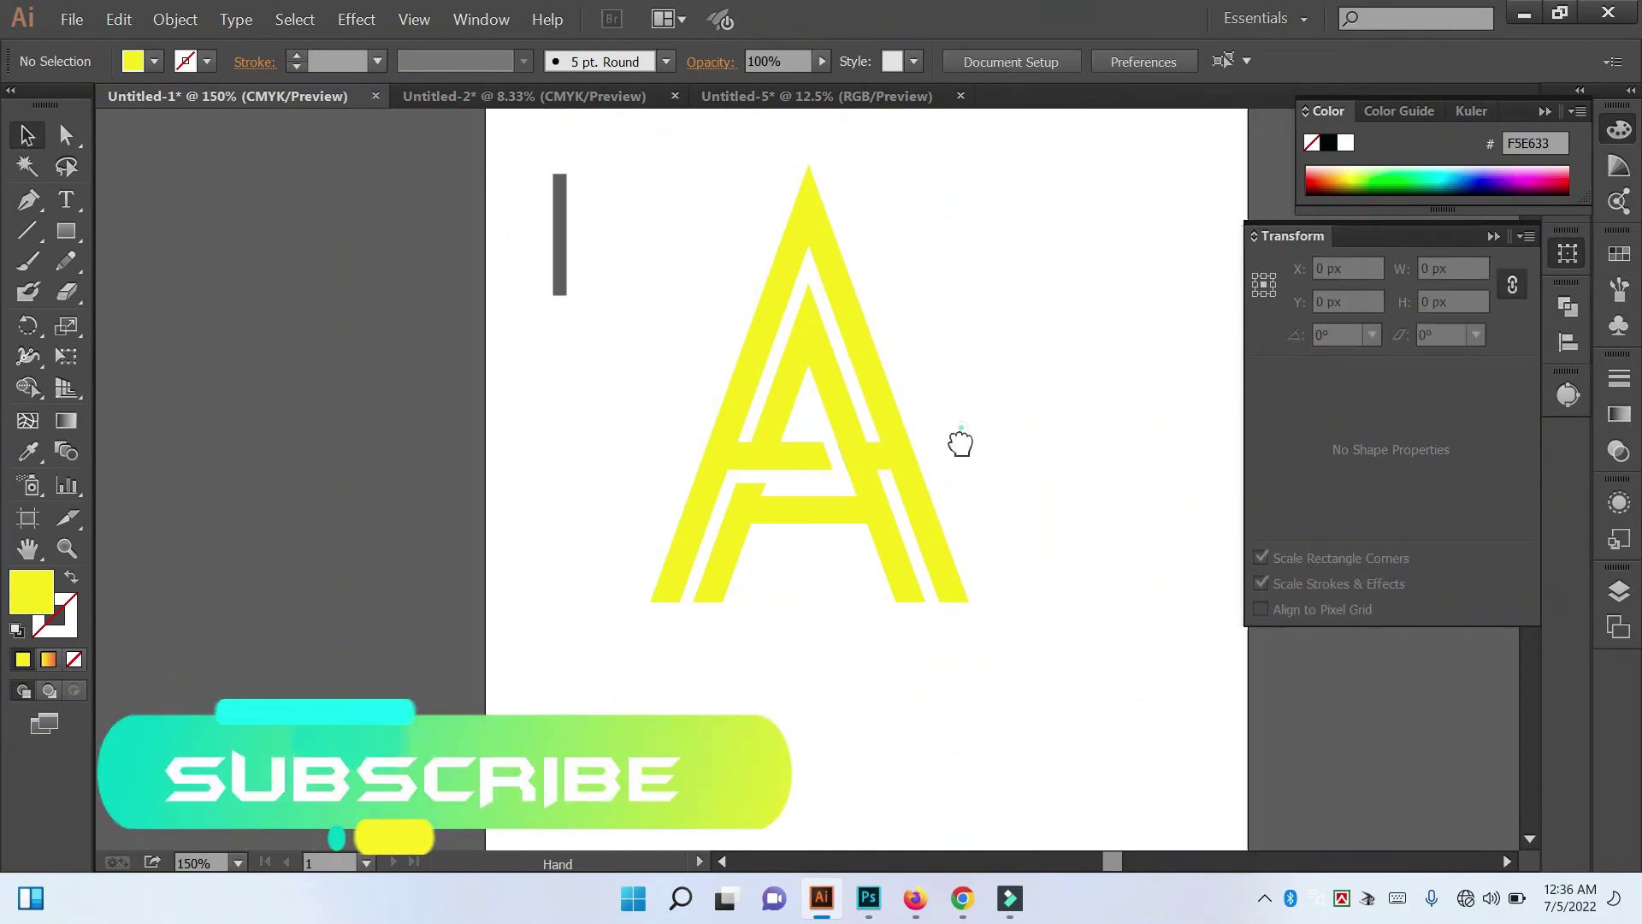
drag(960, 443, 913, 555)
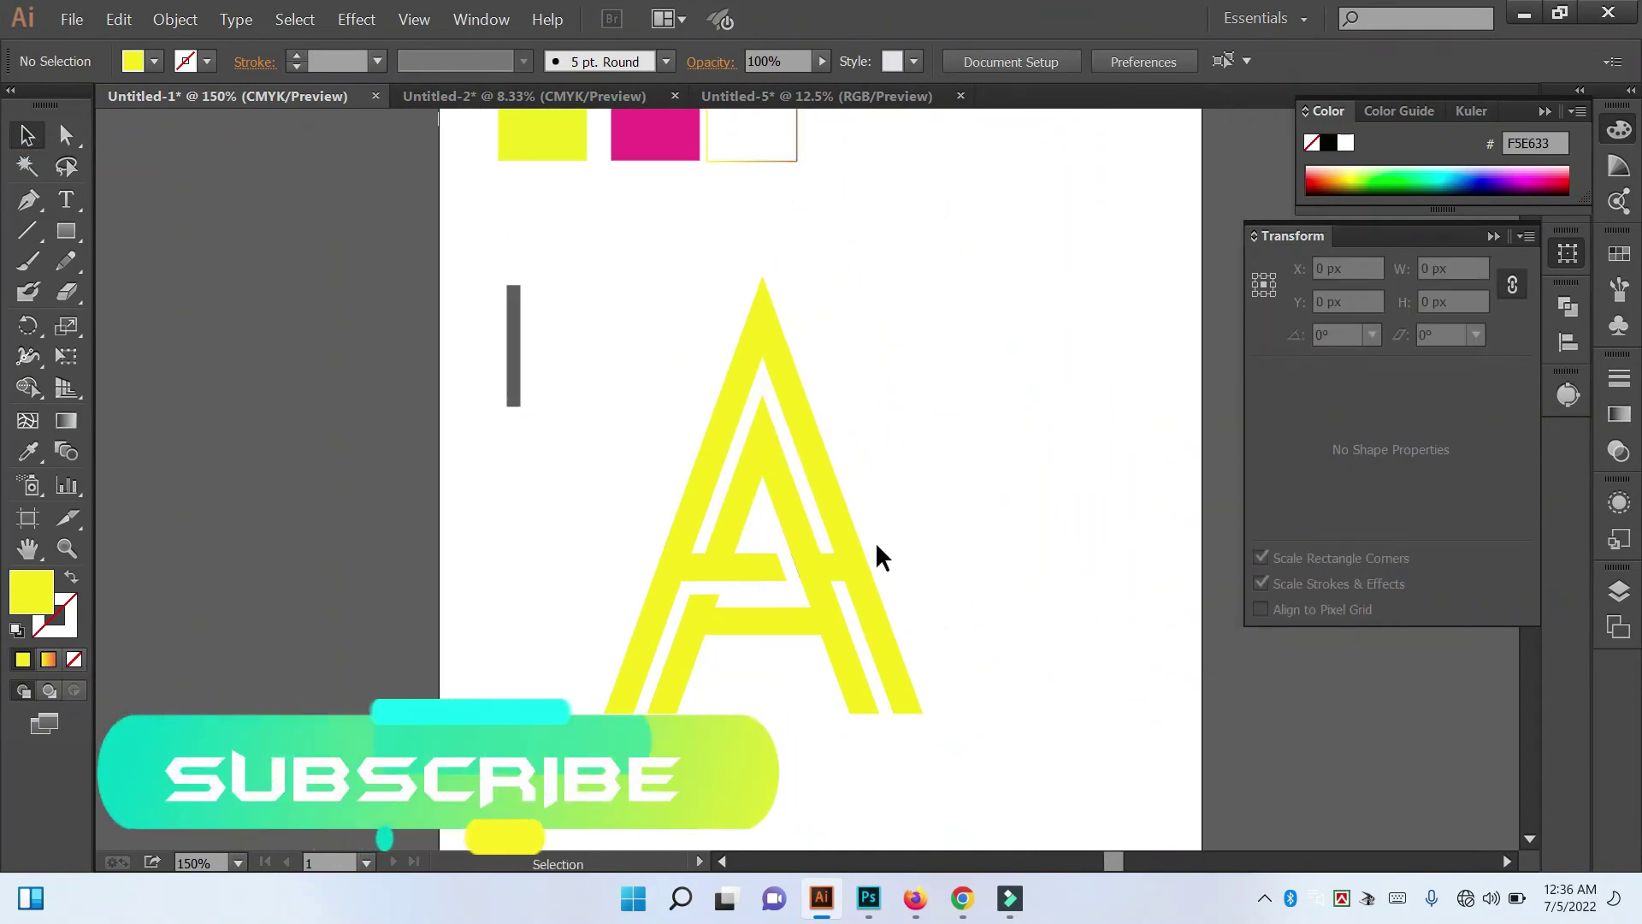
Step: Fill the inner lower crossbar shape with the magenta swatch colour, keeping the outer A yellow
click(834, 633)
scroll(319, 506, up, 1)
scroll(319, 505, up, 1)
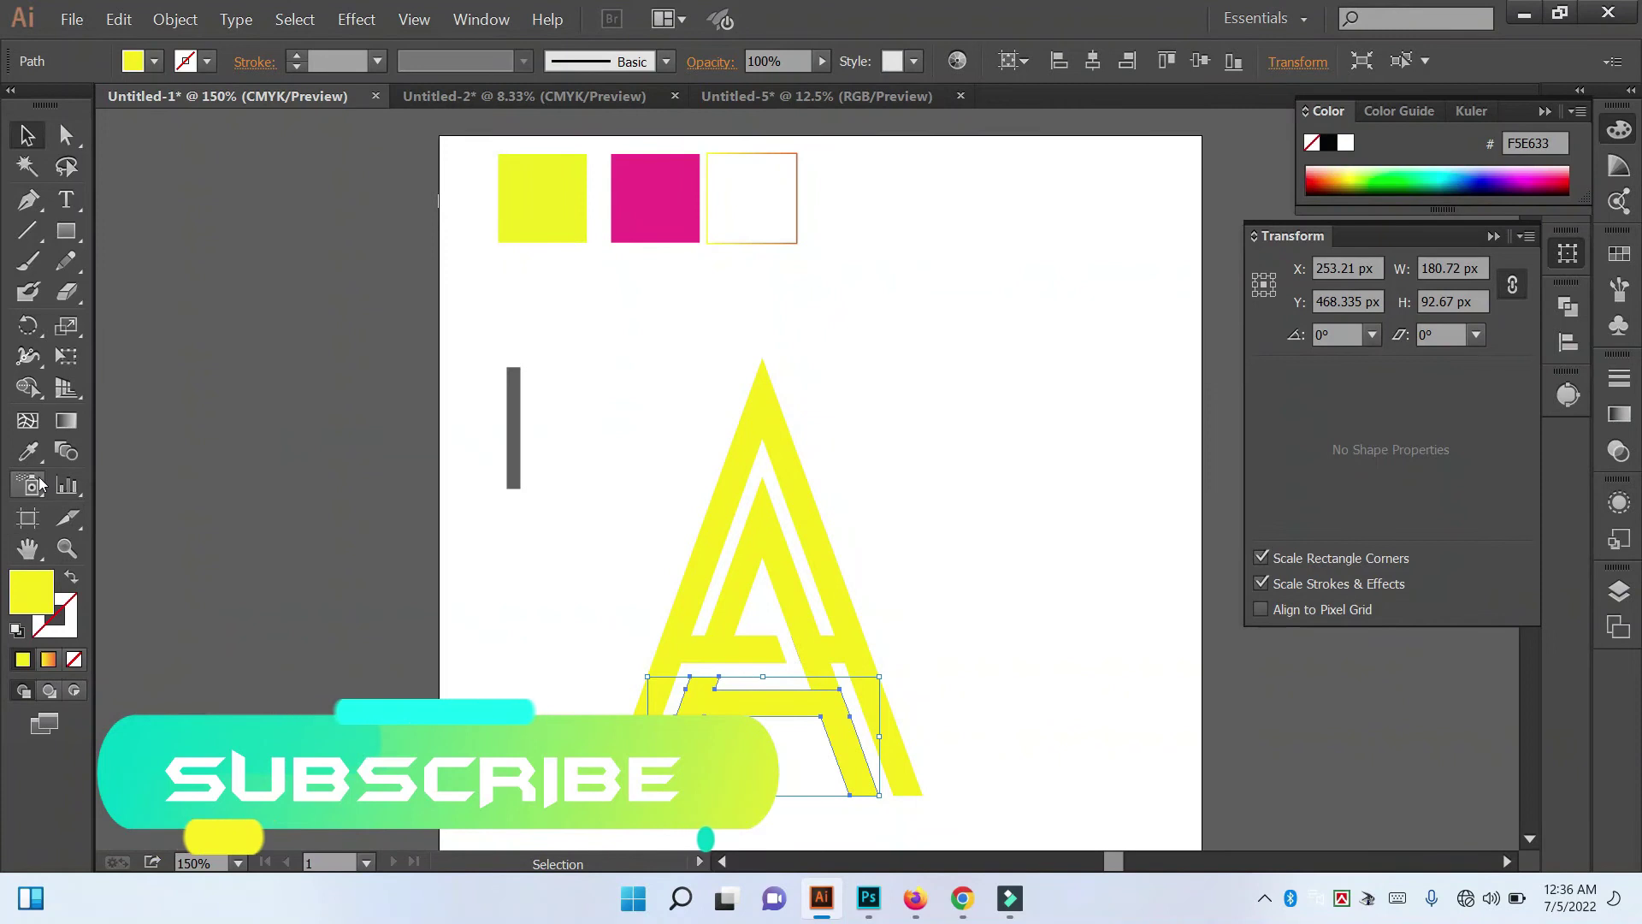
click(28, 450)
click(635, 183)
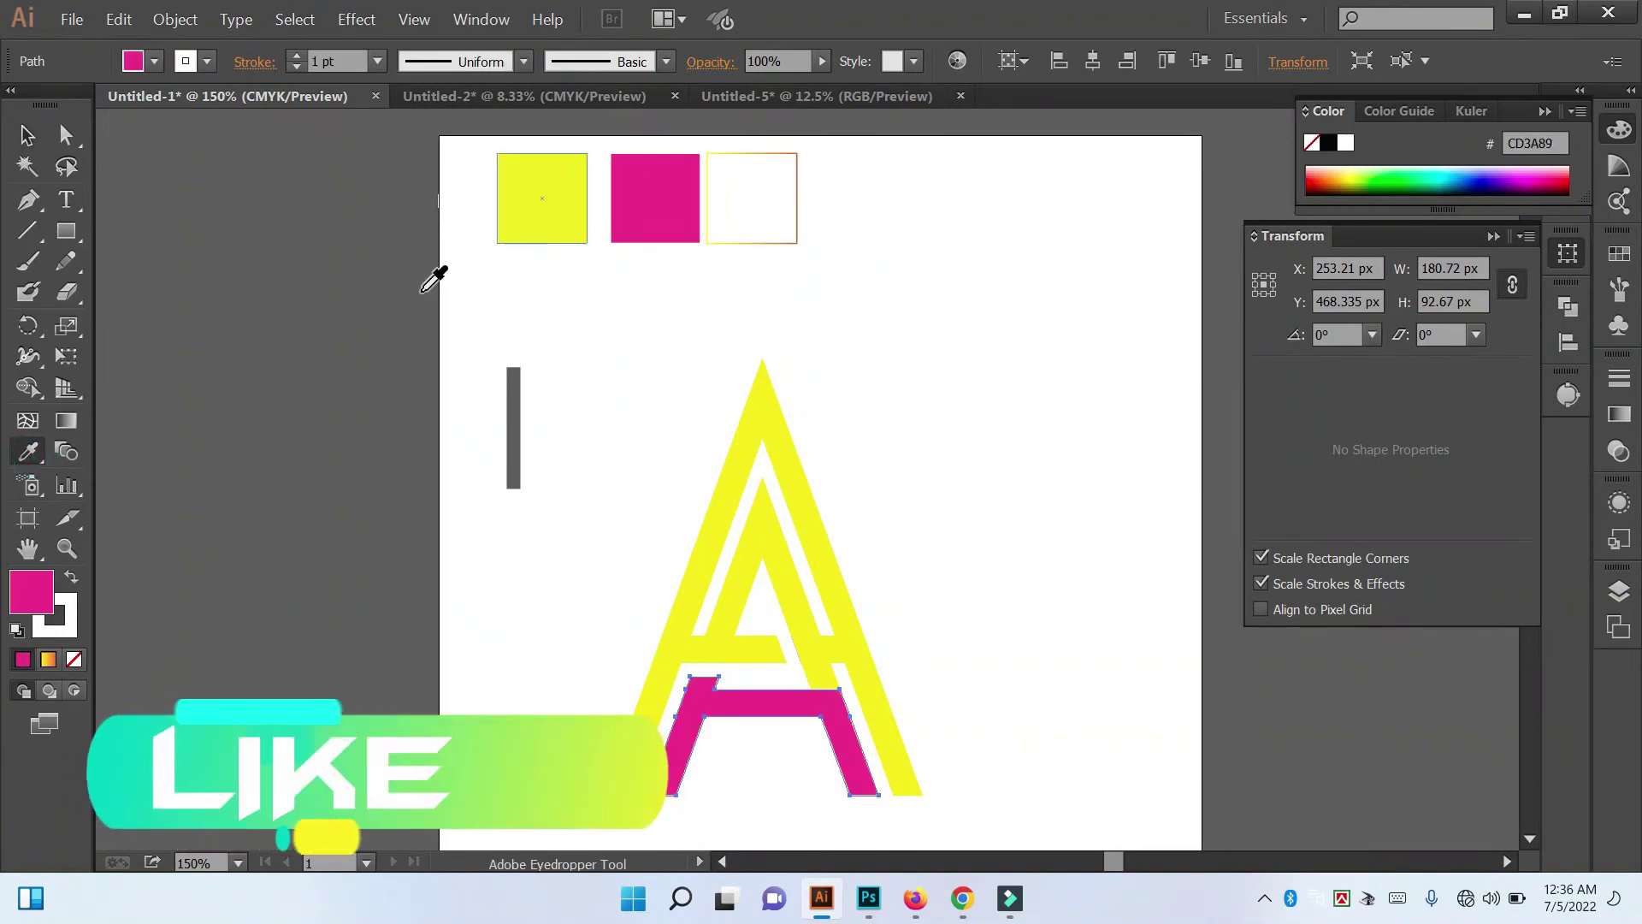
click(27, 134)
click(708, 443)
click(734, 481)
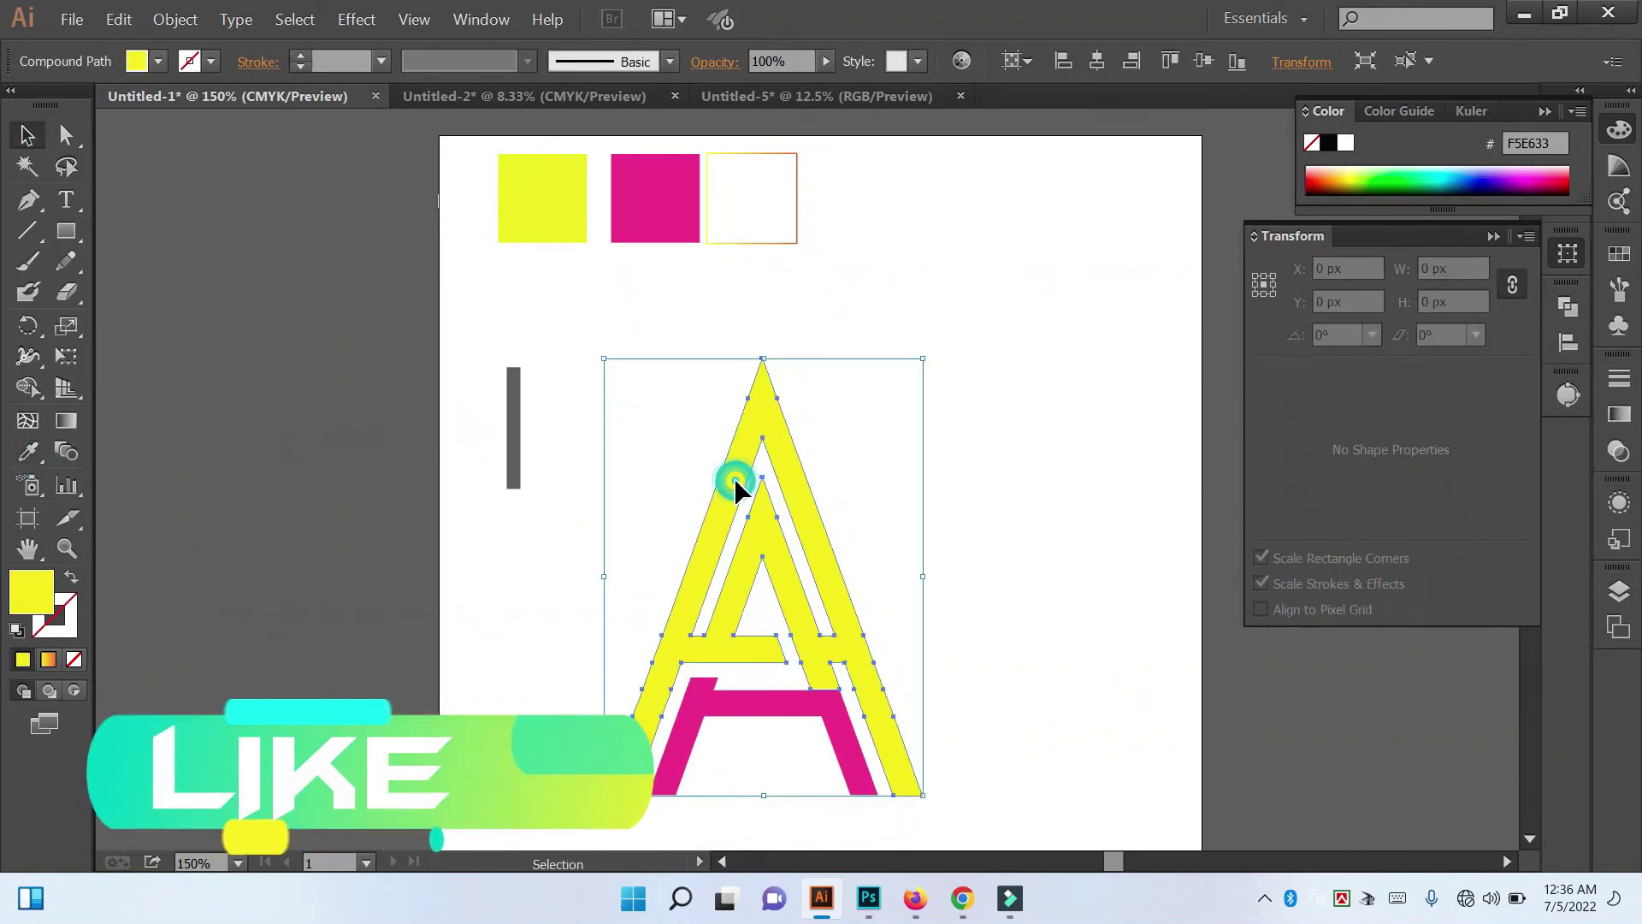
click(1025, 622)
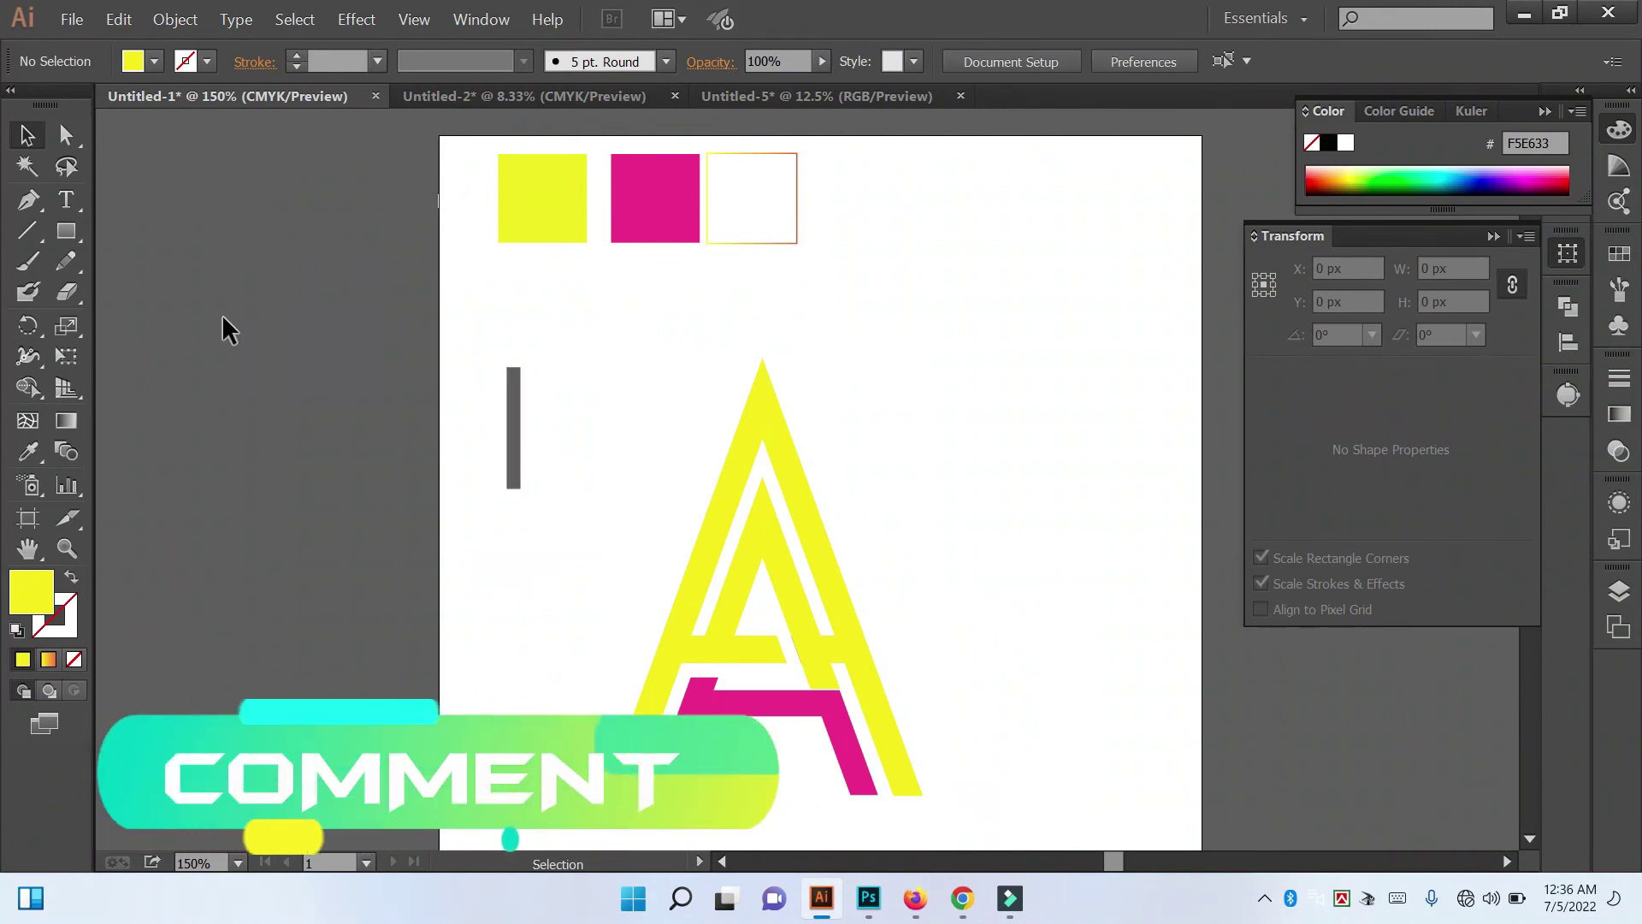
click(66, 230)
Step: Draw a rectangle and move it aside to reveal the A
mouse_move(587, 386)
mouse_down()
mouse_move(836, 640)
mouse_move(850, 603)
mouse_up()
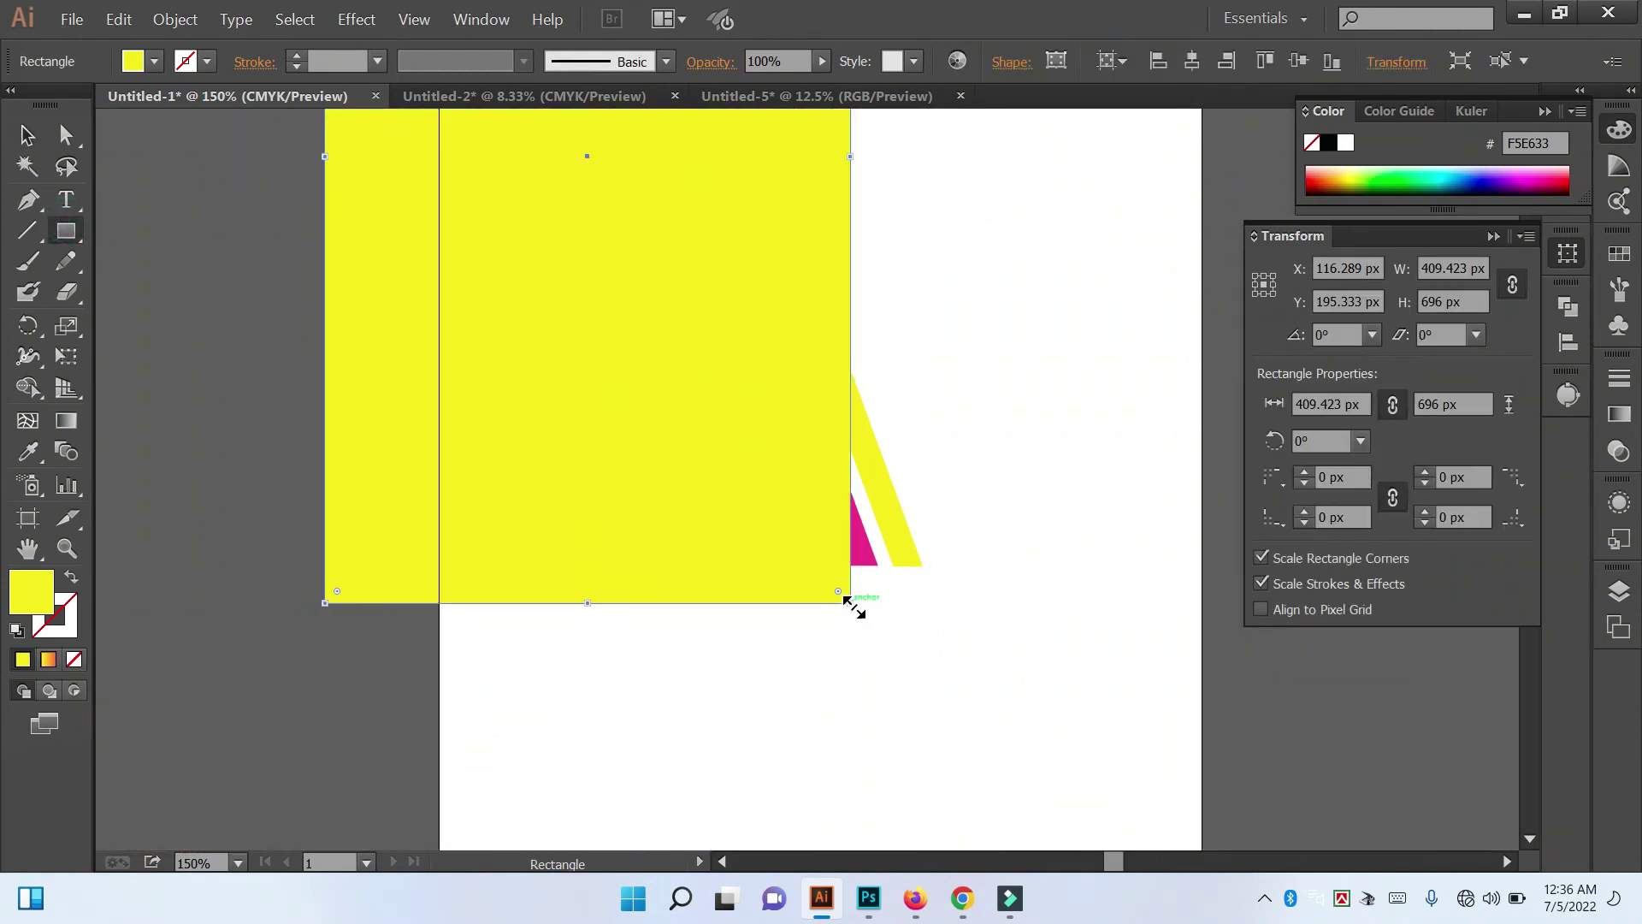
scroll(850, 603, down, 2)
scroll(850, 603, down, 1)
key(v)
click(410, 301)
drag(744, 376, 823, 466)
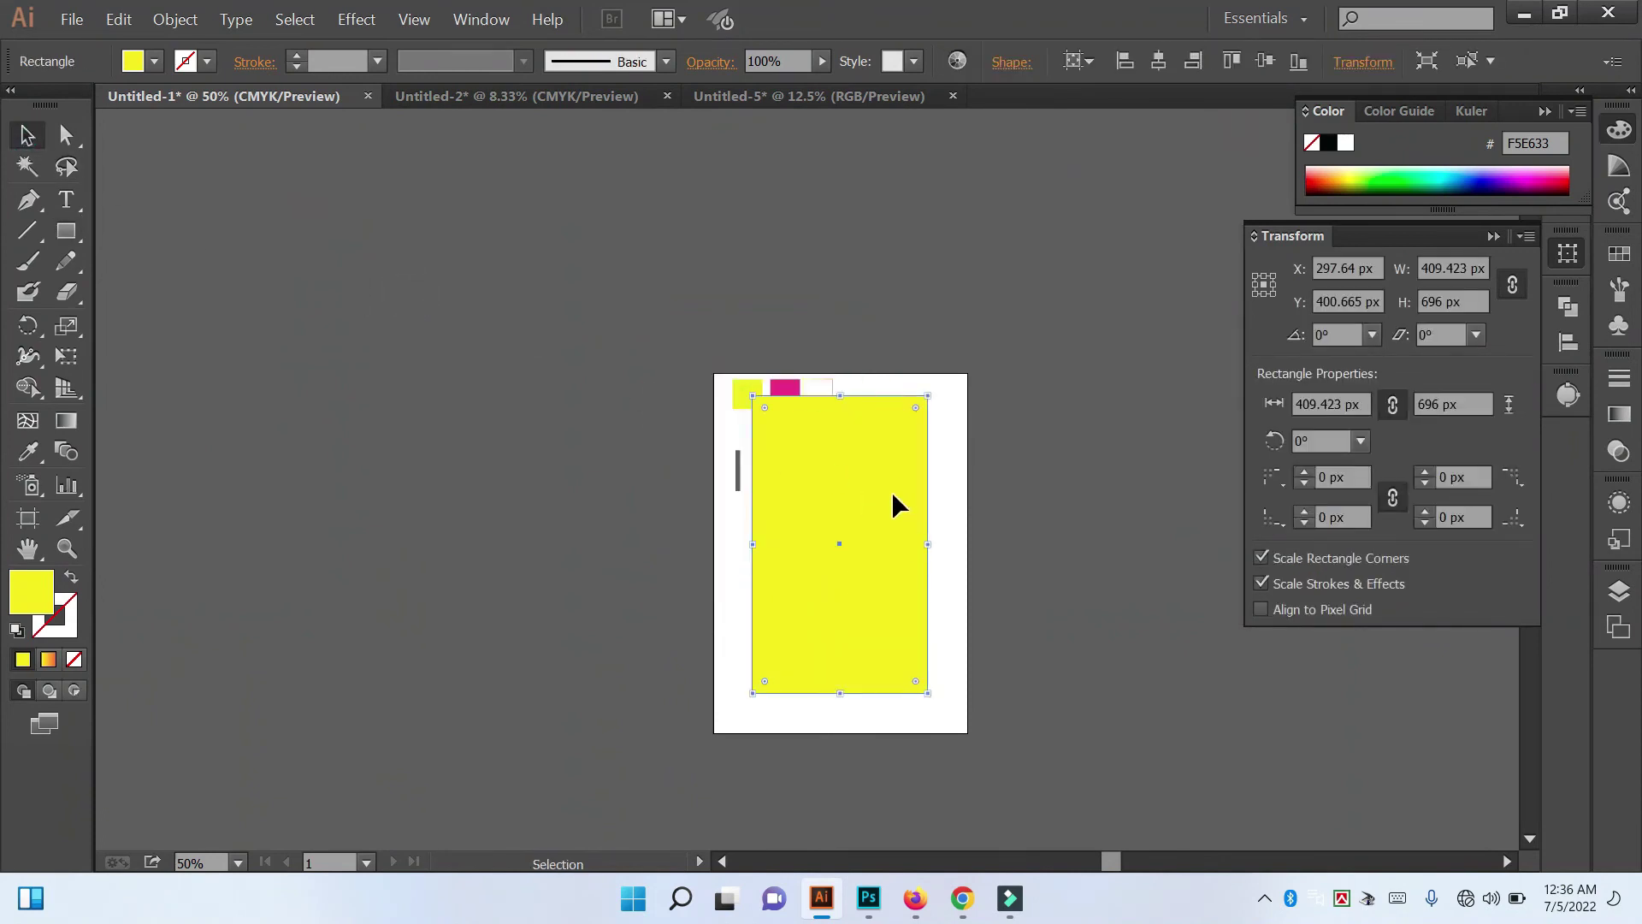
drag(889, 509, 1140, 529)
Step: Shrink both A parts and resize the rectangle to about 216 × 281 px
click(931, 557)
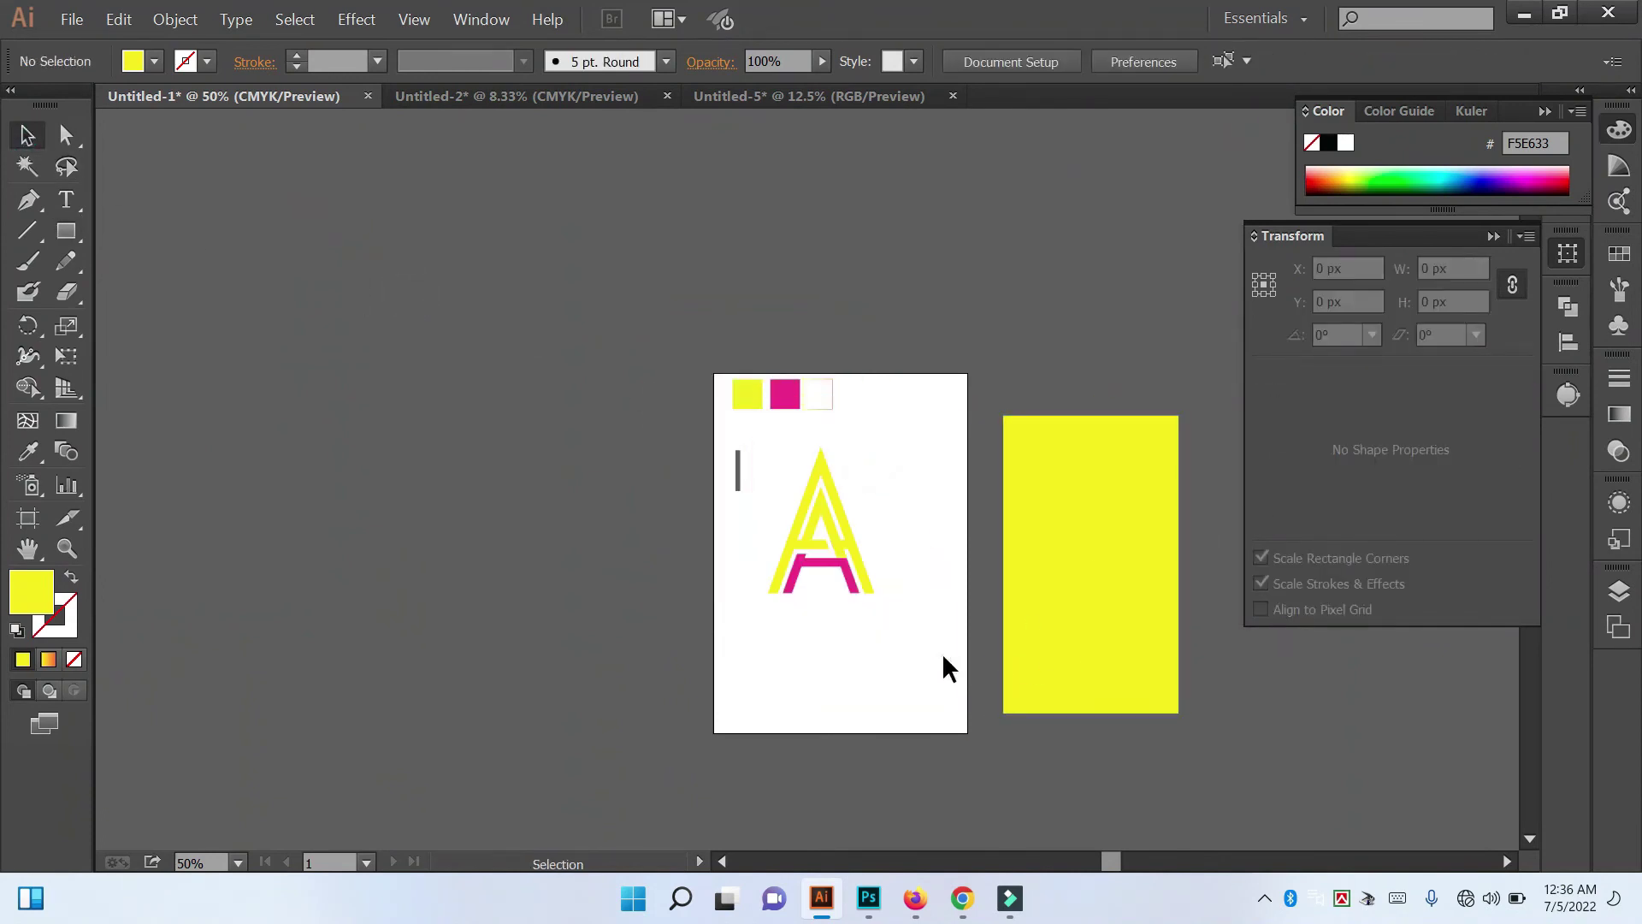
drag(946, 664, 830, 526)
drag(873, 592, 842, 552)
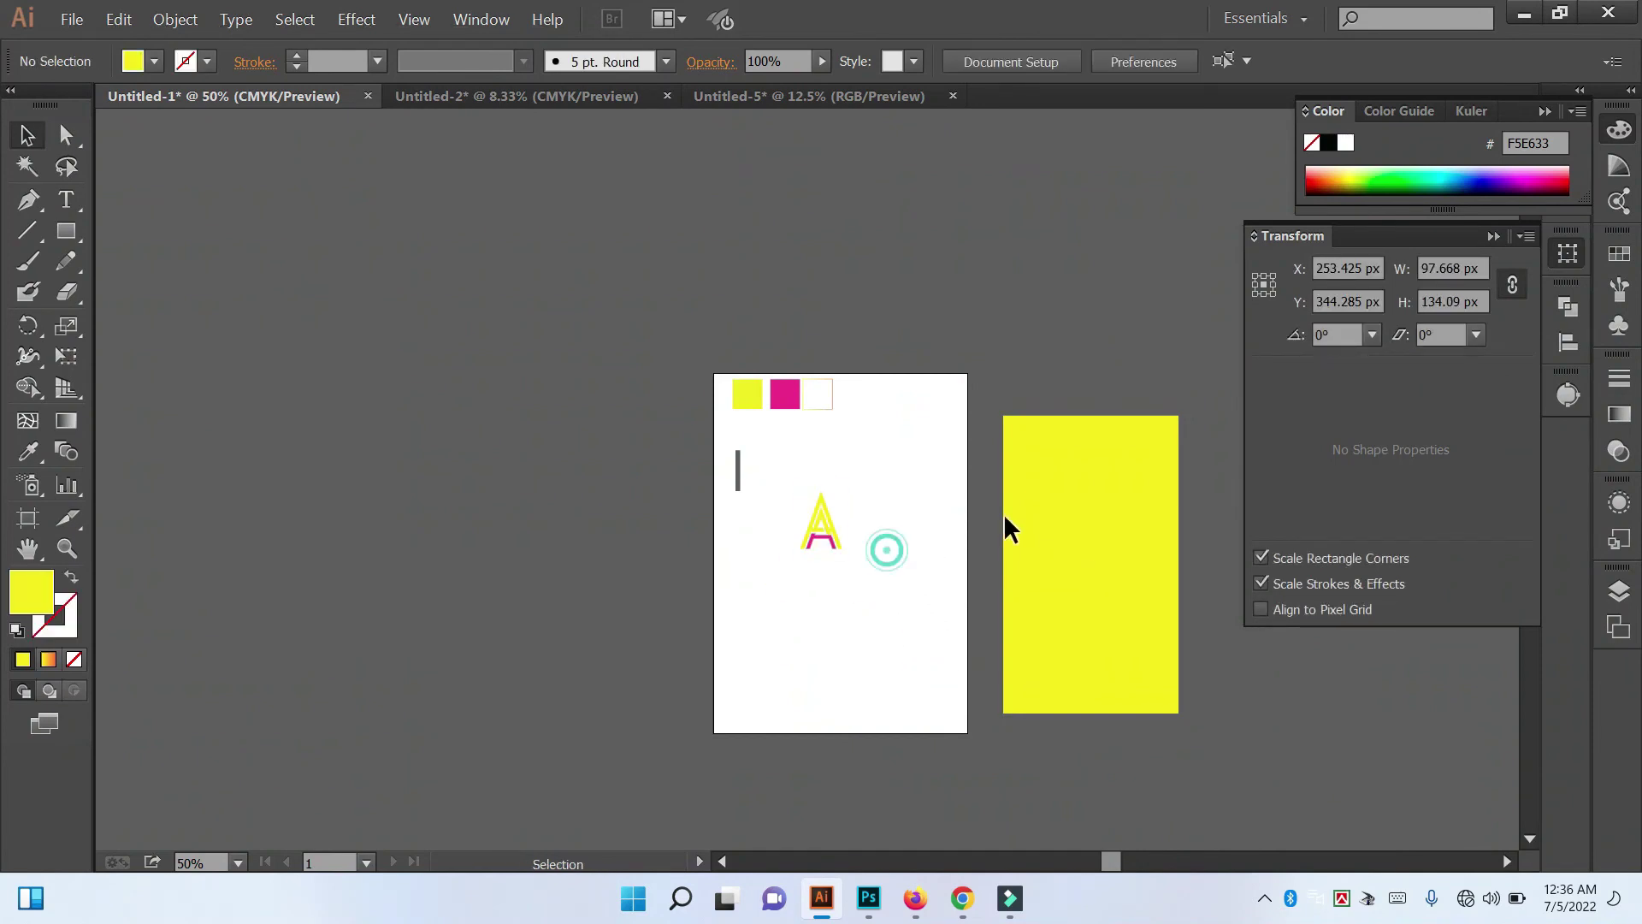
drag(1004, 524, 984, 534)
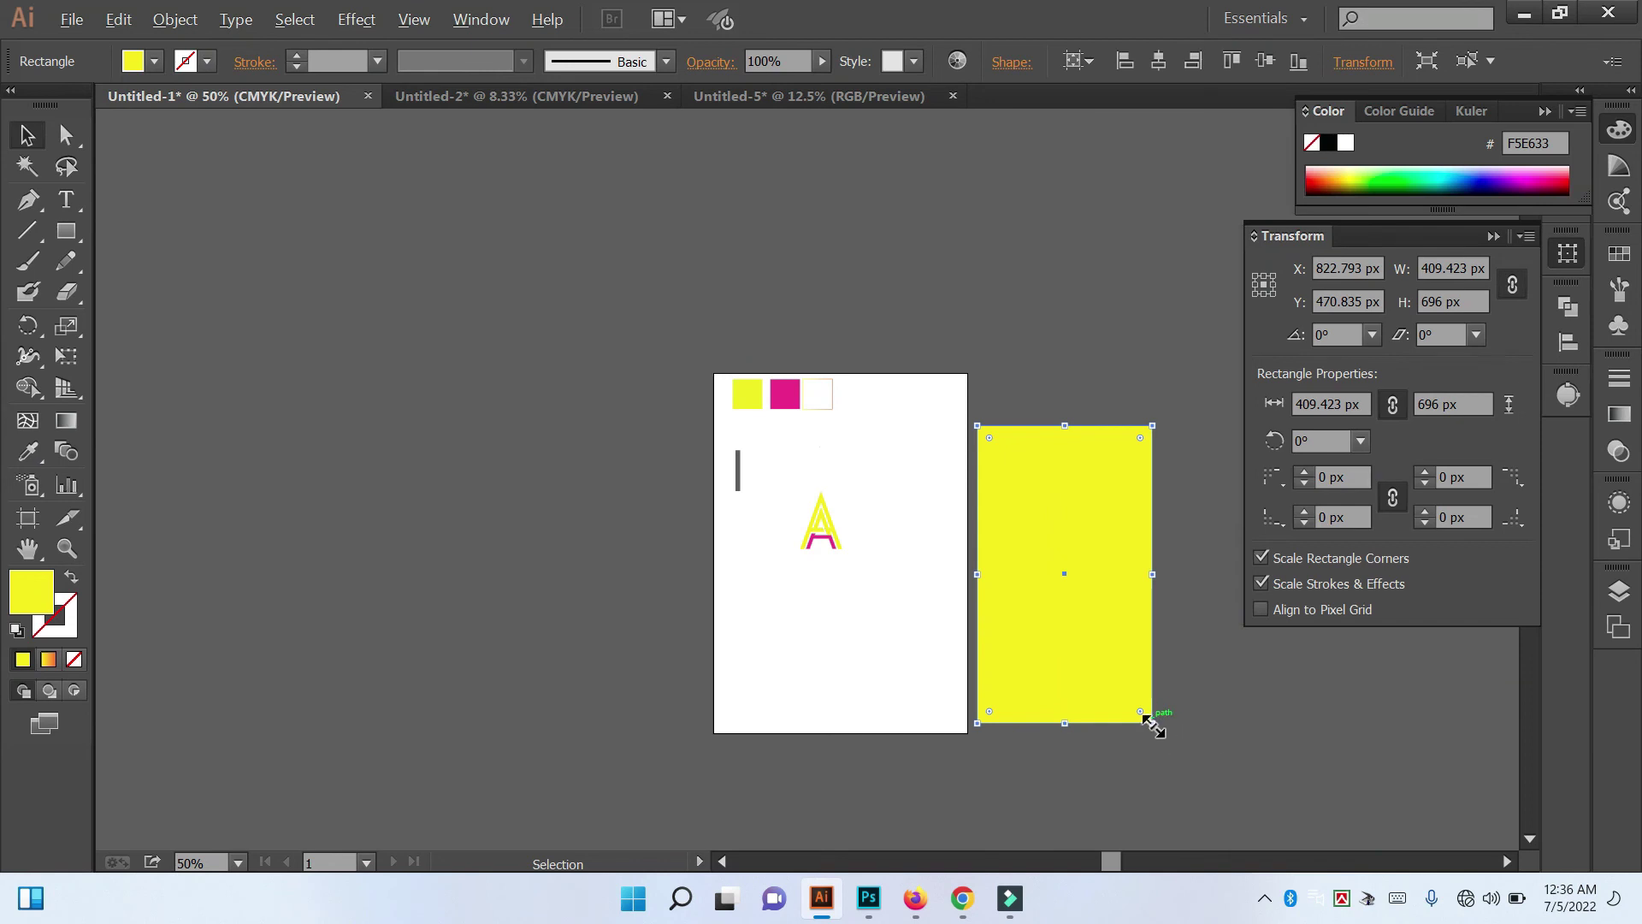
mouse_move(1152, 725)
mouse_down()
mouse_move(1069, 548)
mouse_move(822, 573)
mouse_up()
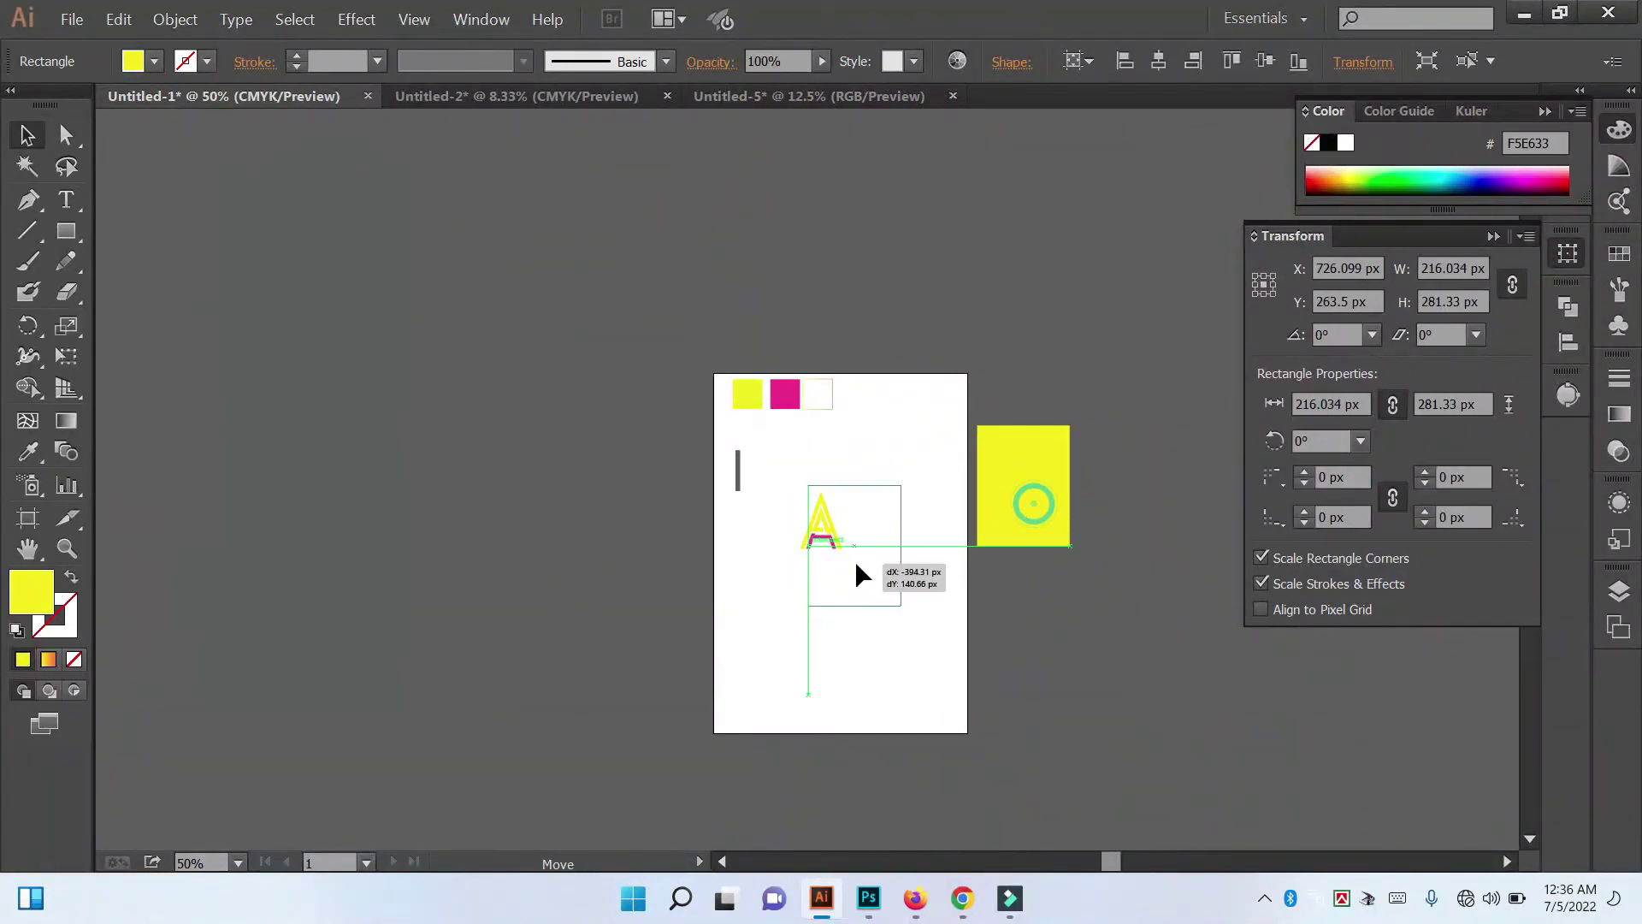
click(890, 543)
Step: At 100% zoom, place the rectangle over the A and fill it near-black 020200
key(ctrl+1)
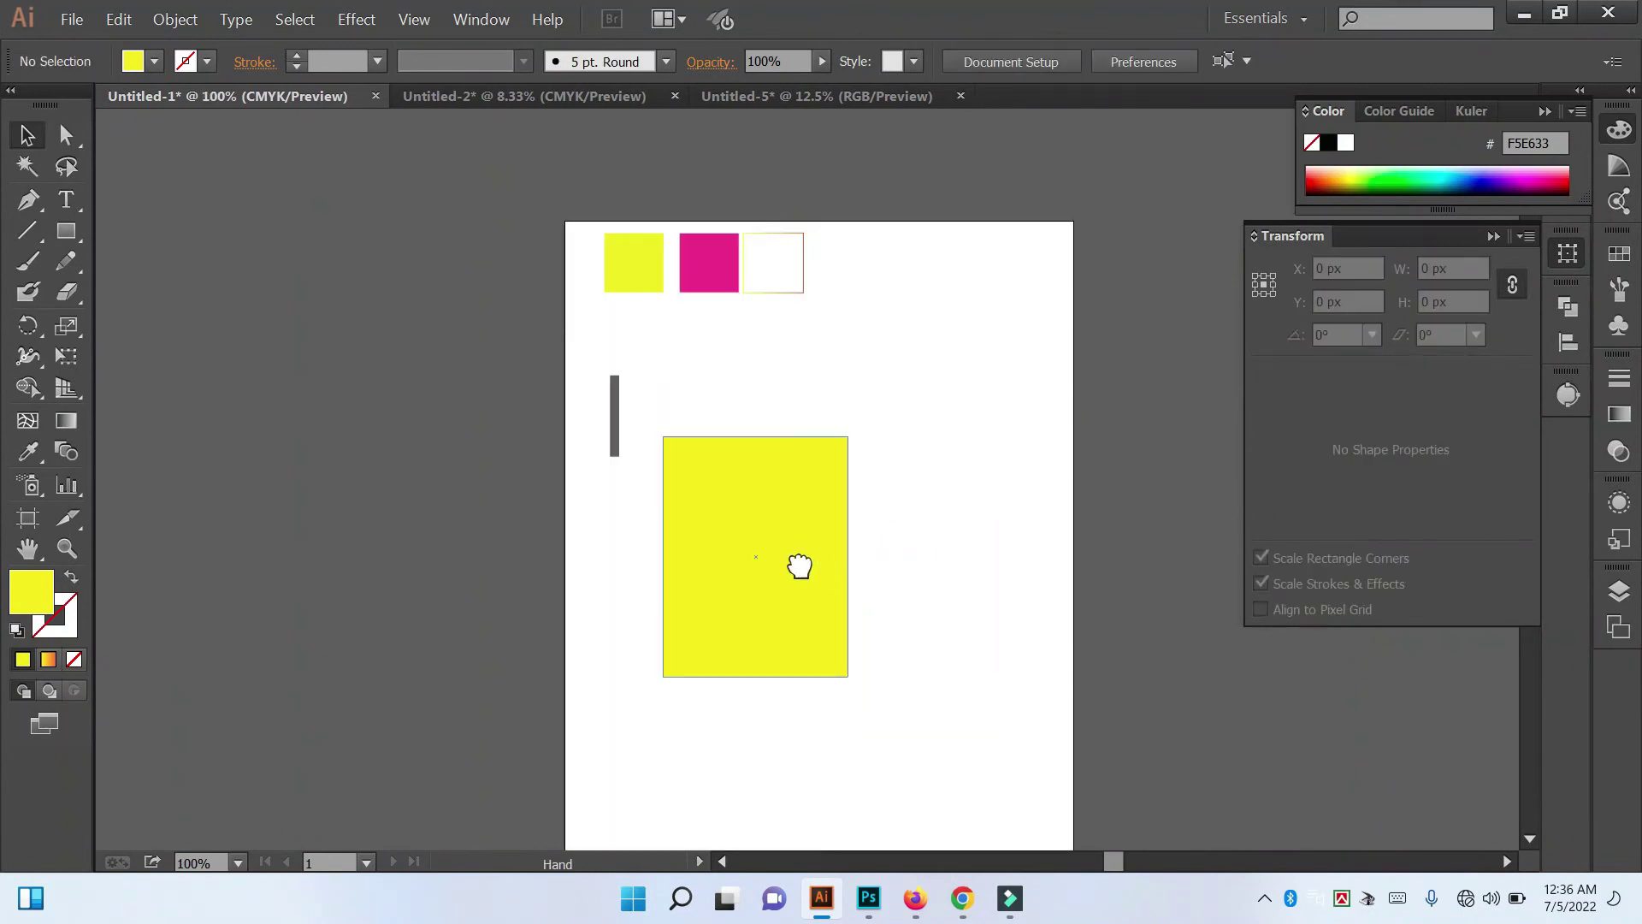
drag(736, 614, 764, 590)
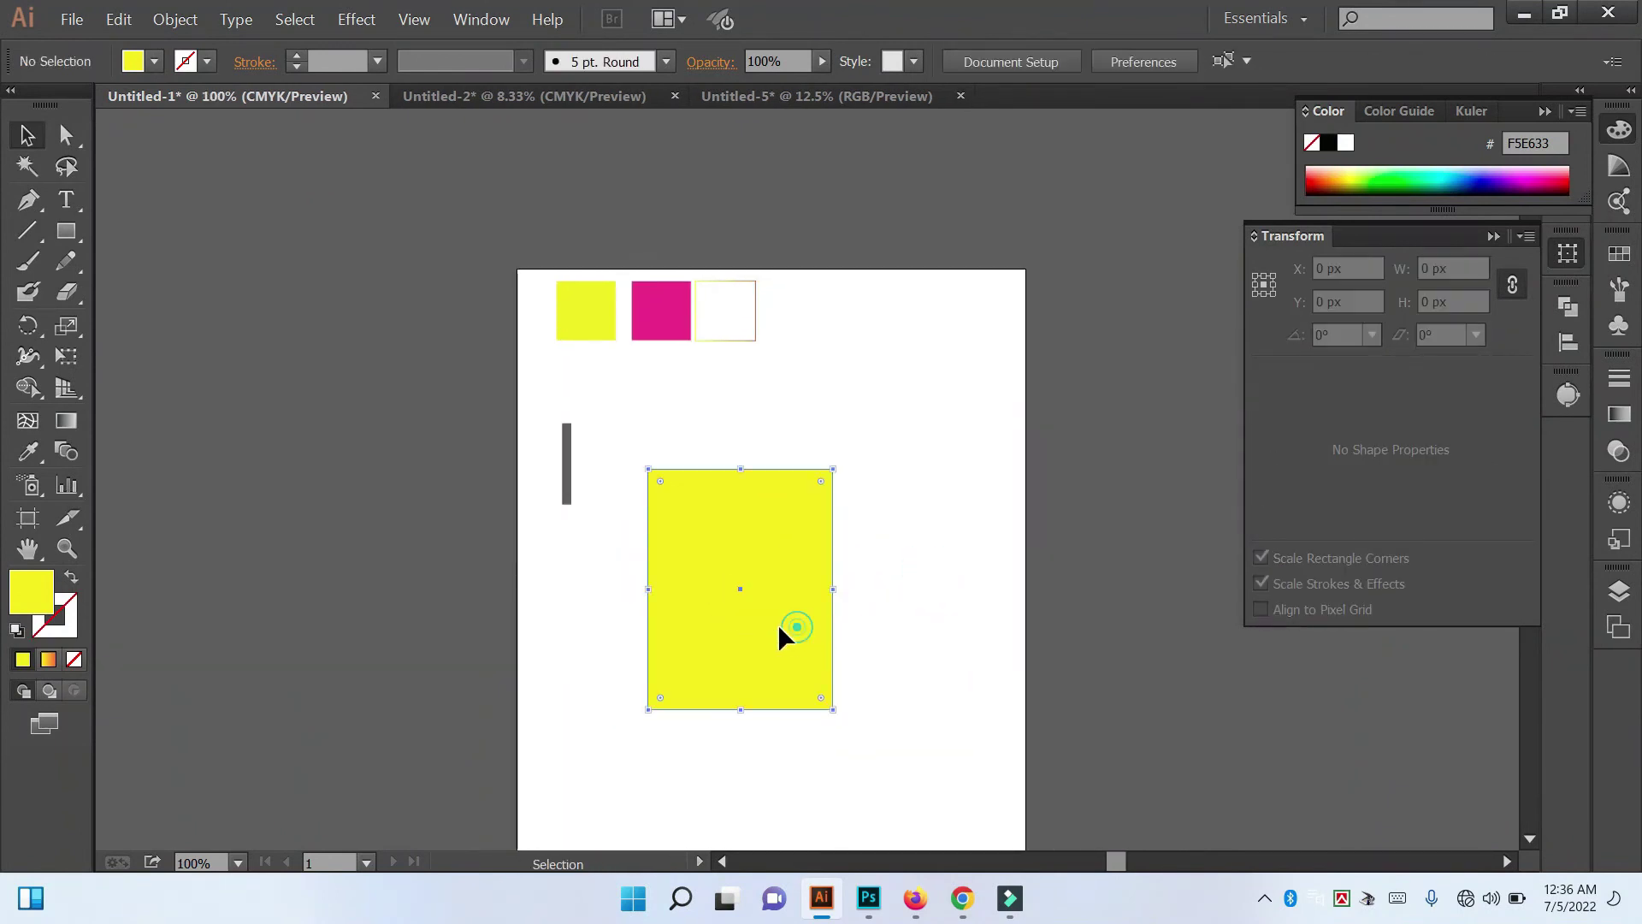
double_click(47, 609)
drag(1294, 594, 1283, 631)
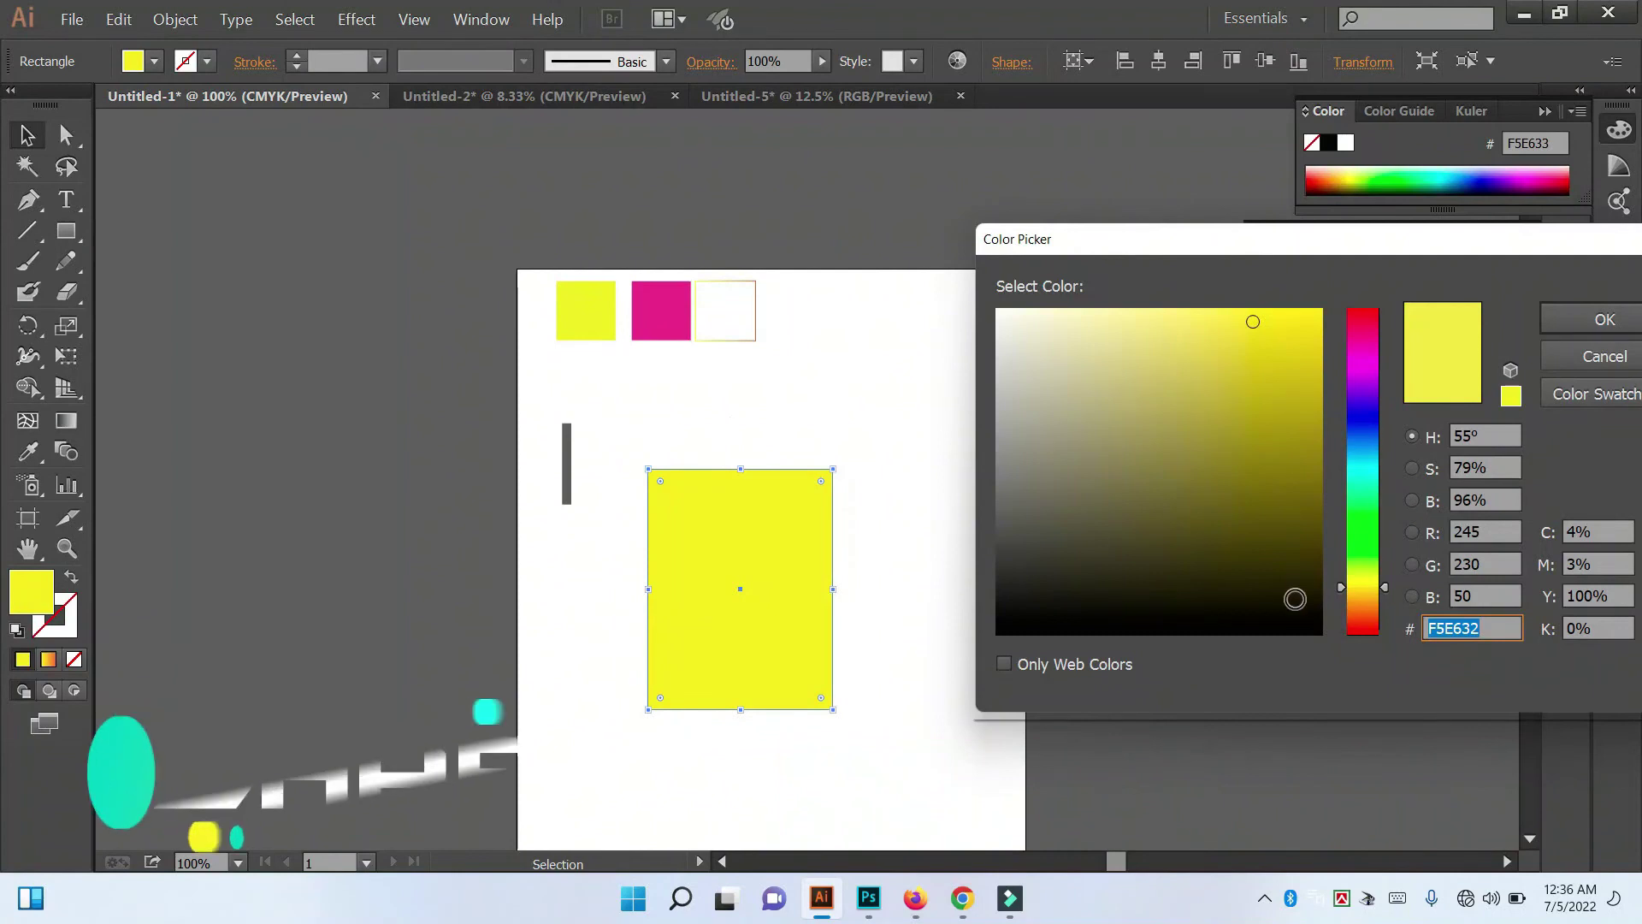
click(1606, 320)
Step: Send the black rectangle to the back, behind the A, and centre it in view
right_click(761, 572)
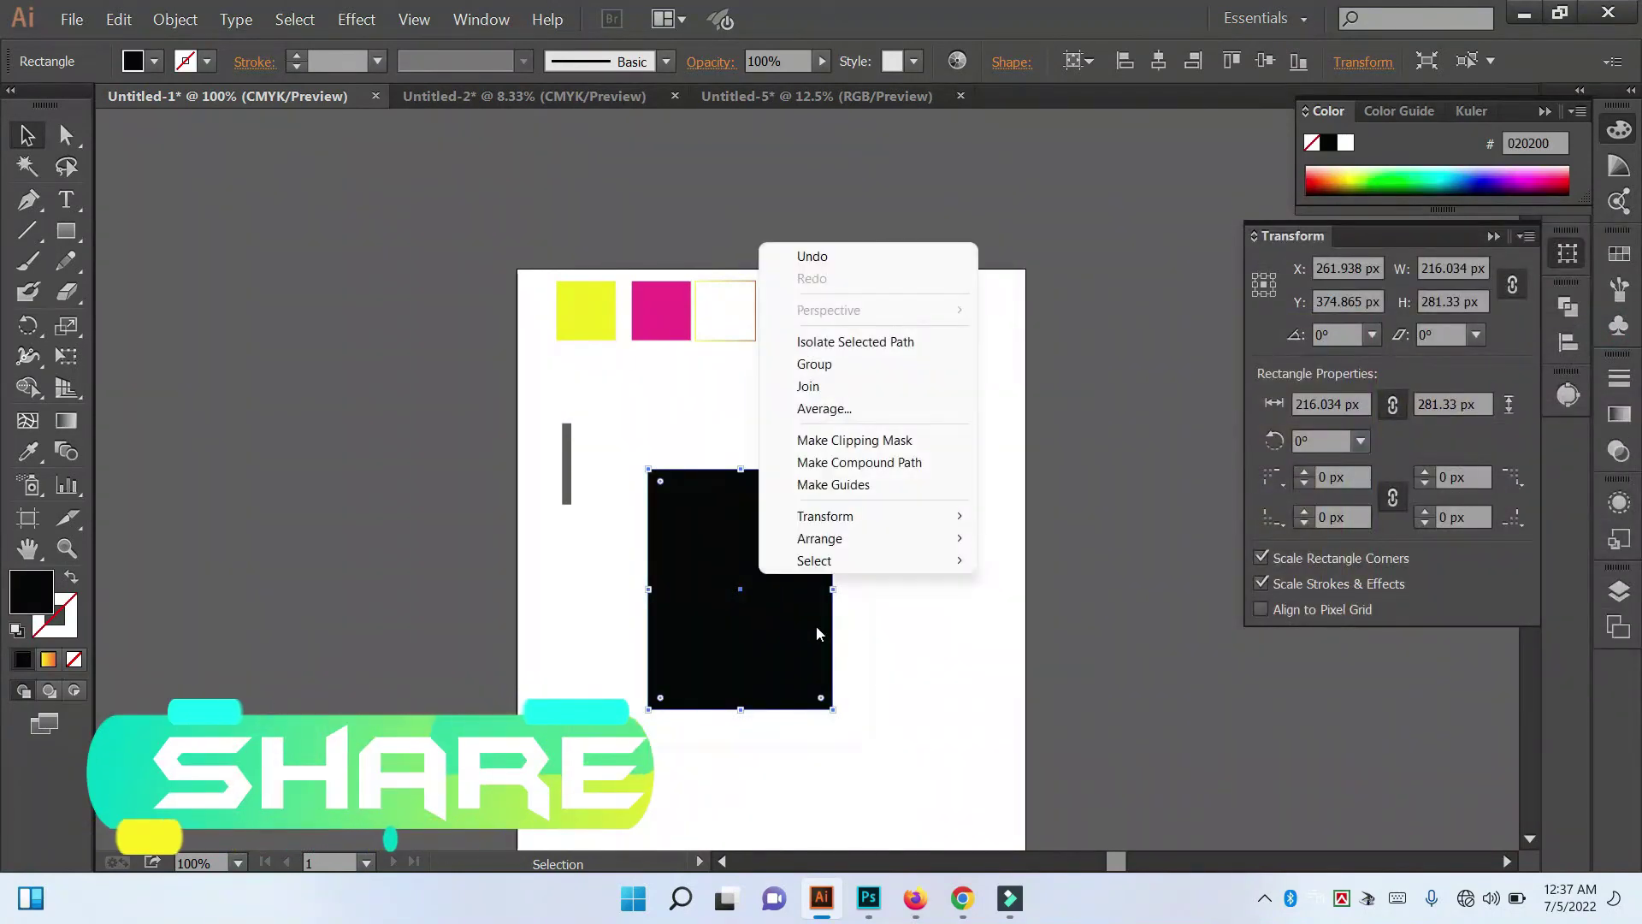
mouse_move(847, 537)
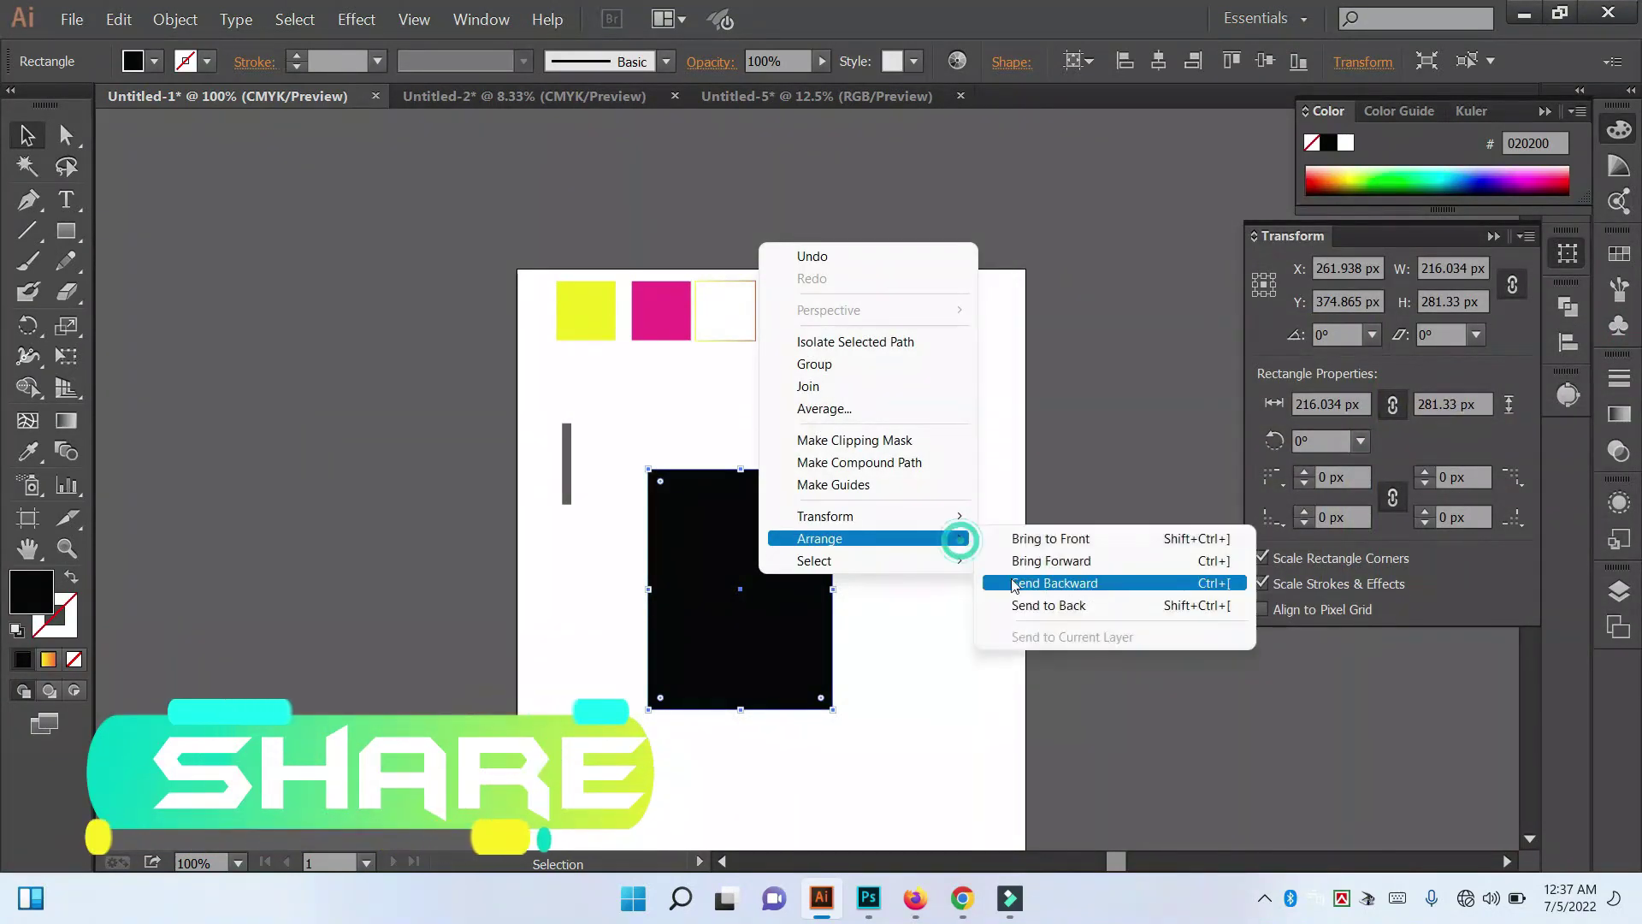
click(1052, 605)
click(931, 633)
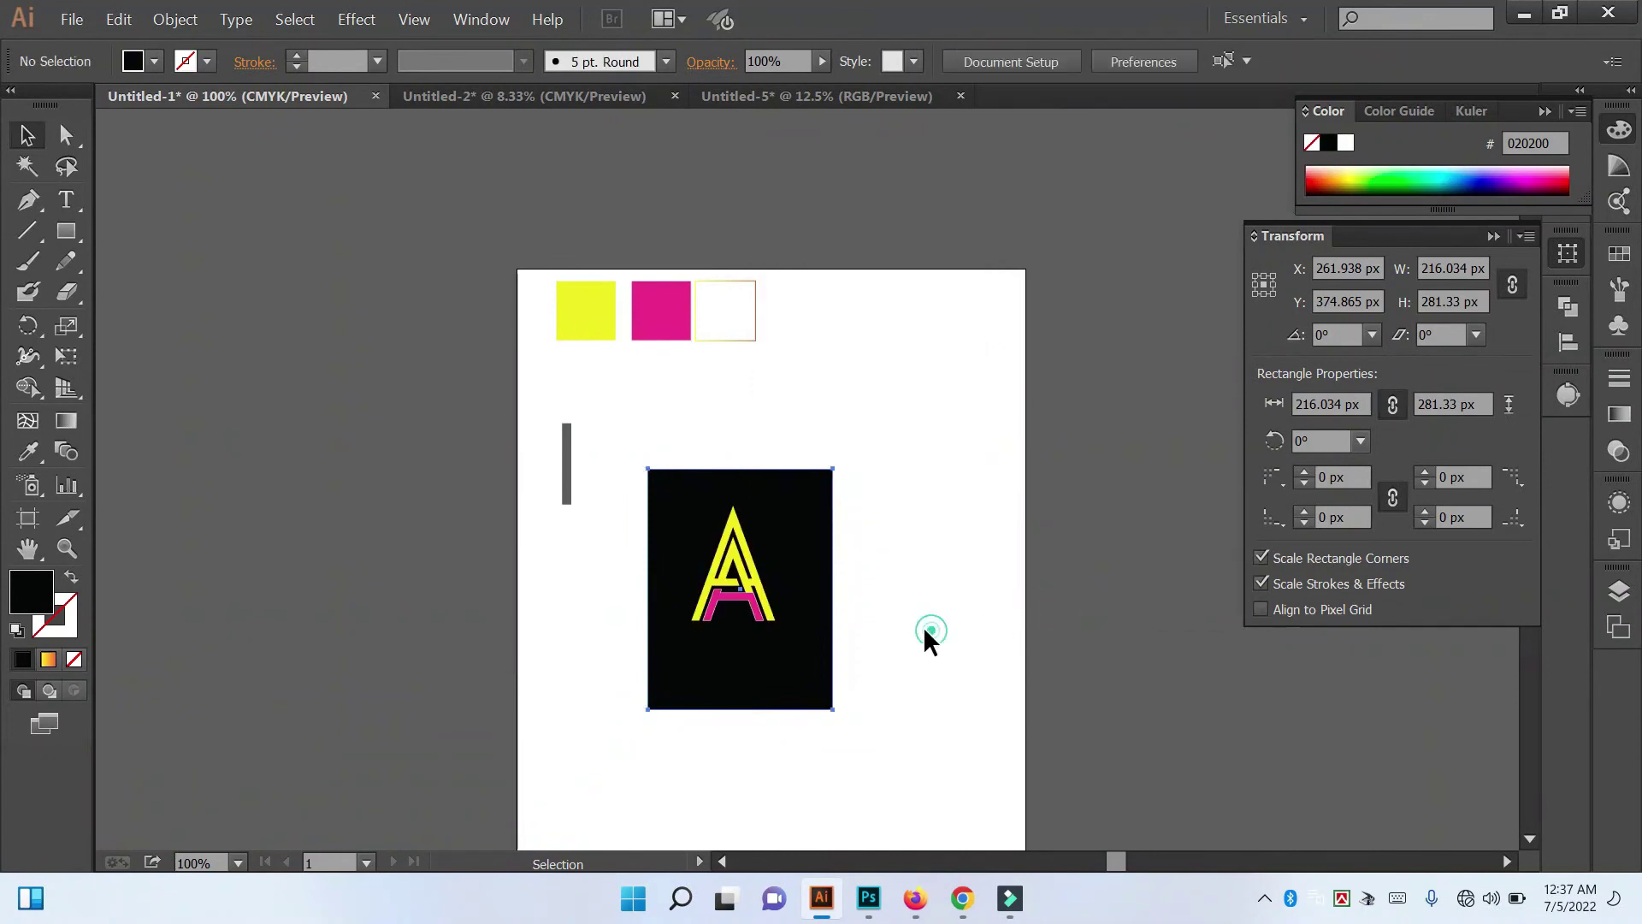
alt+scroll(813, 568, up, 1)
drag(825, 503, 946, 433)
Step: Scale both A parts up to about 142 × 195 px and centre them on the black rectangle
click(848, 452)
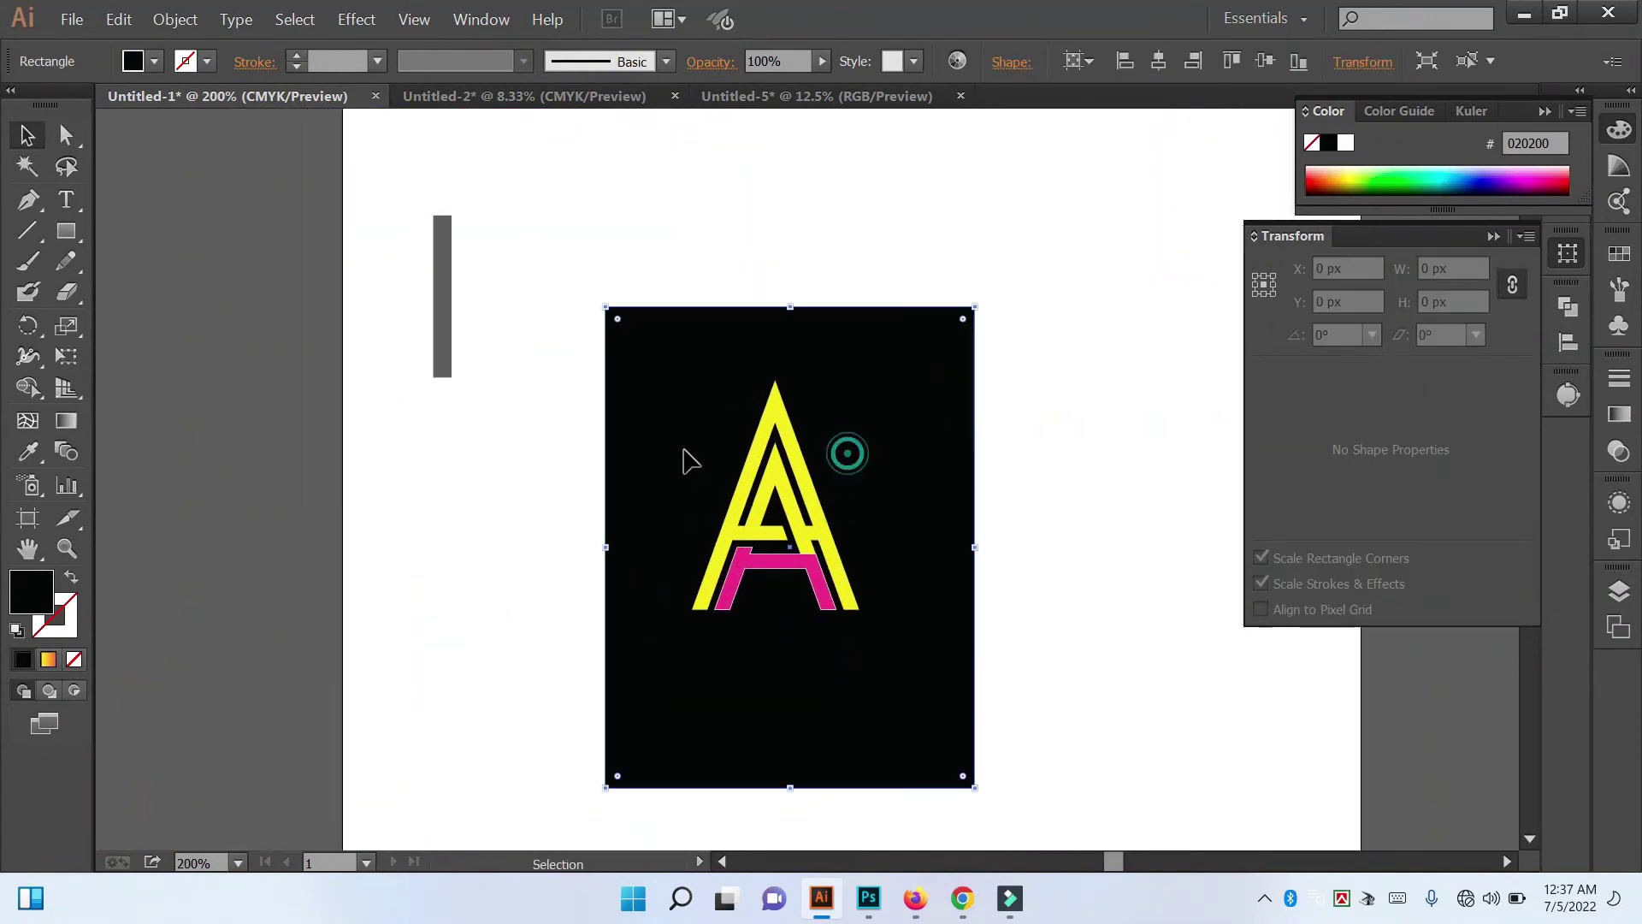
click(992, 447)
click(778, 495)
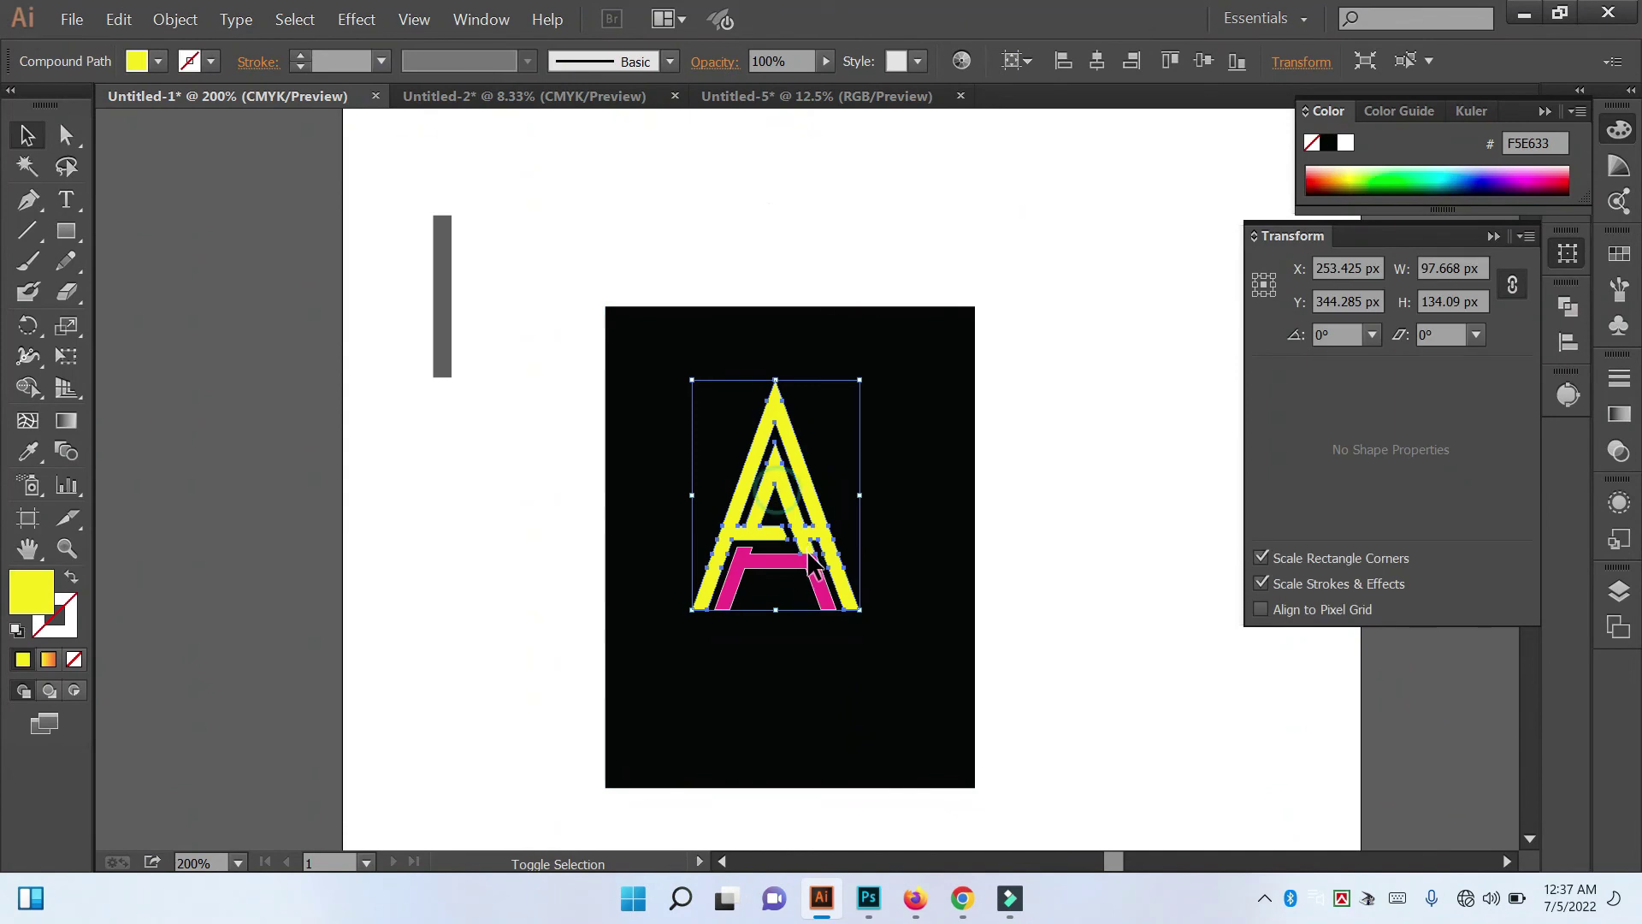
shift+click(800, 552)
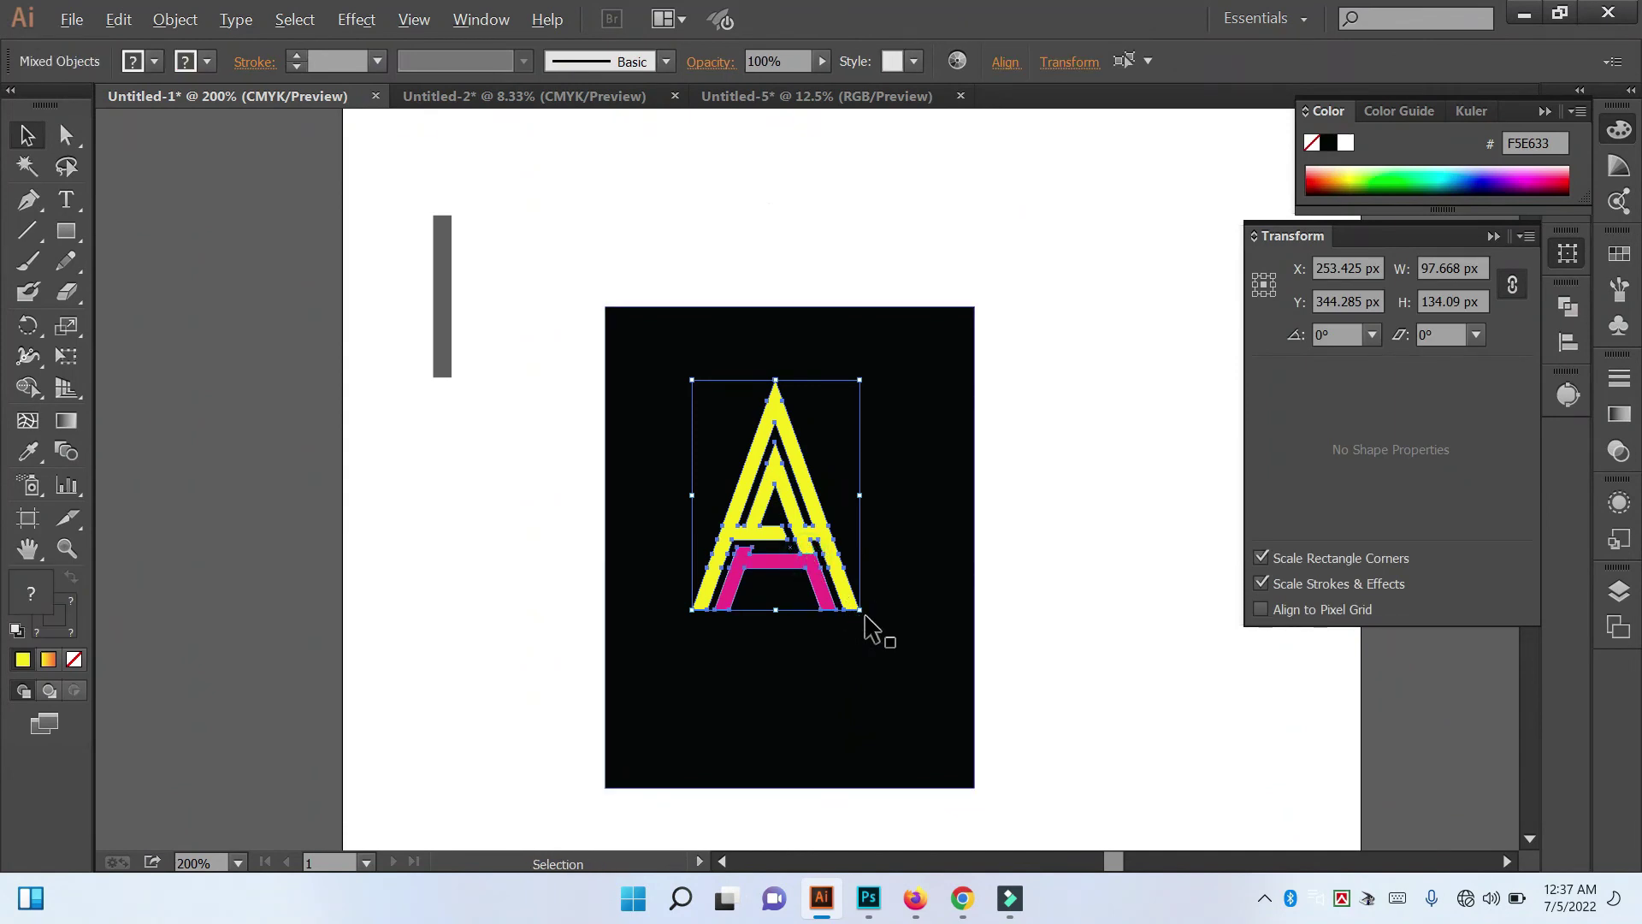
drag(861, 610, 905, 661)
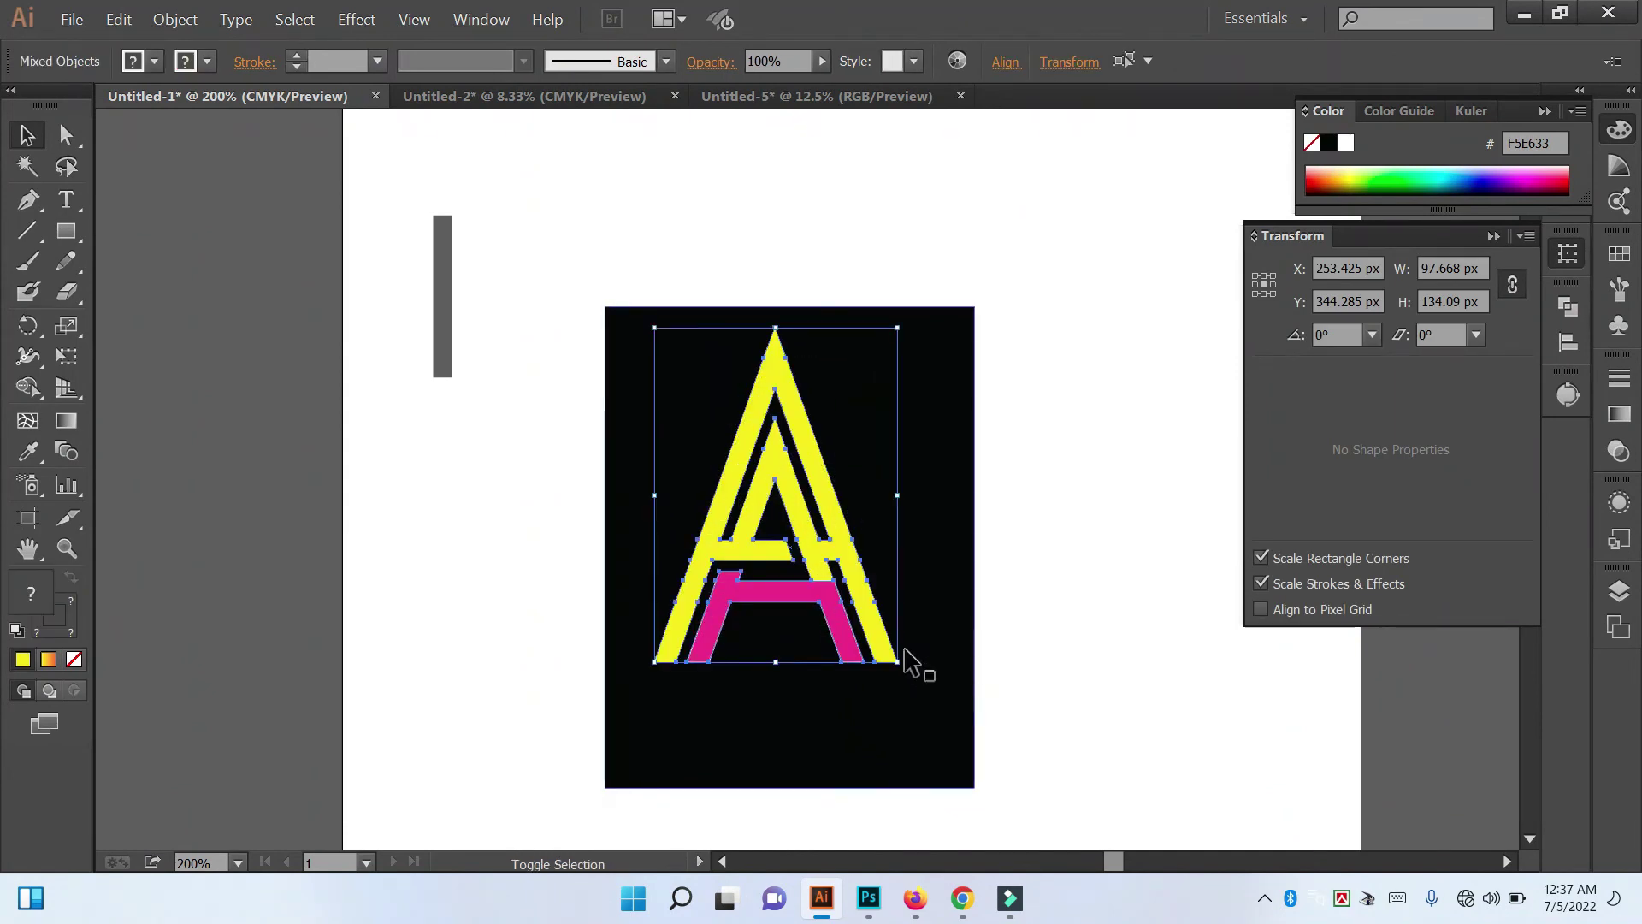
drag(838, 546, 844, 568)
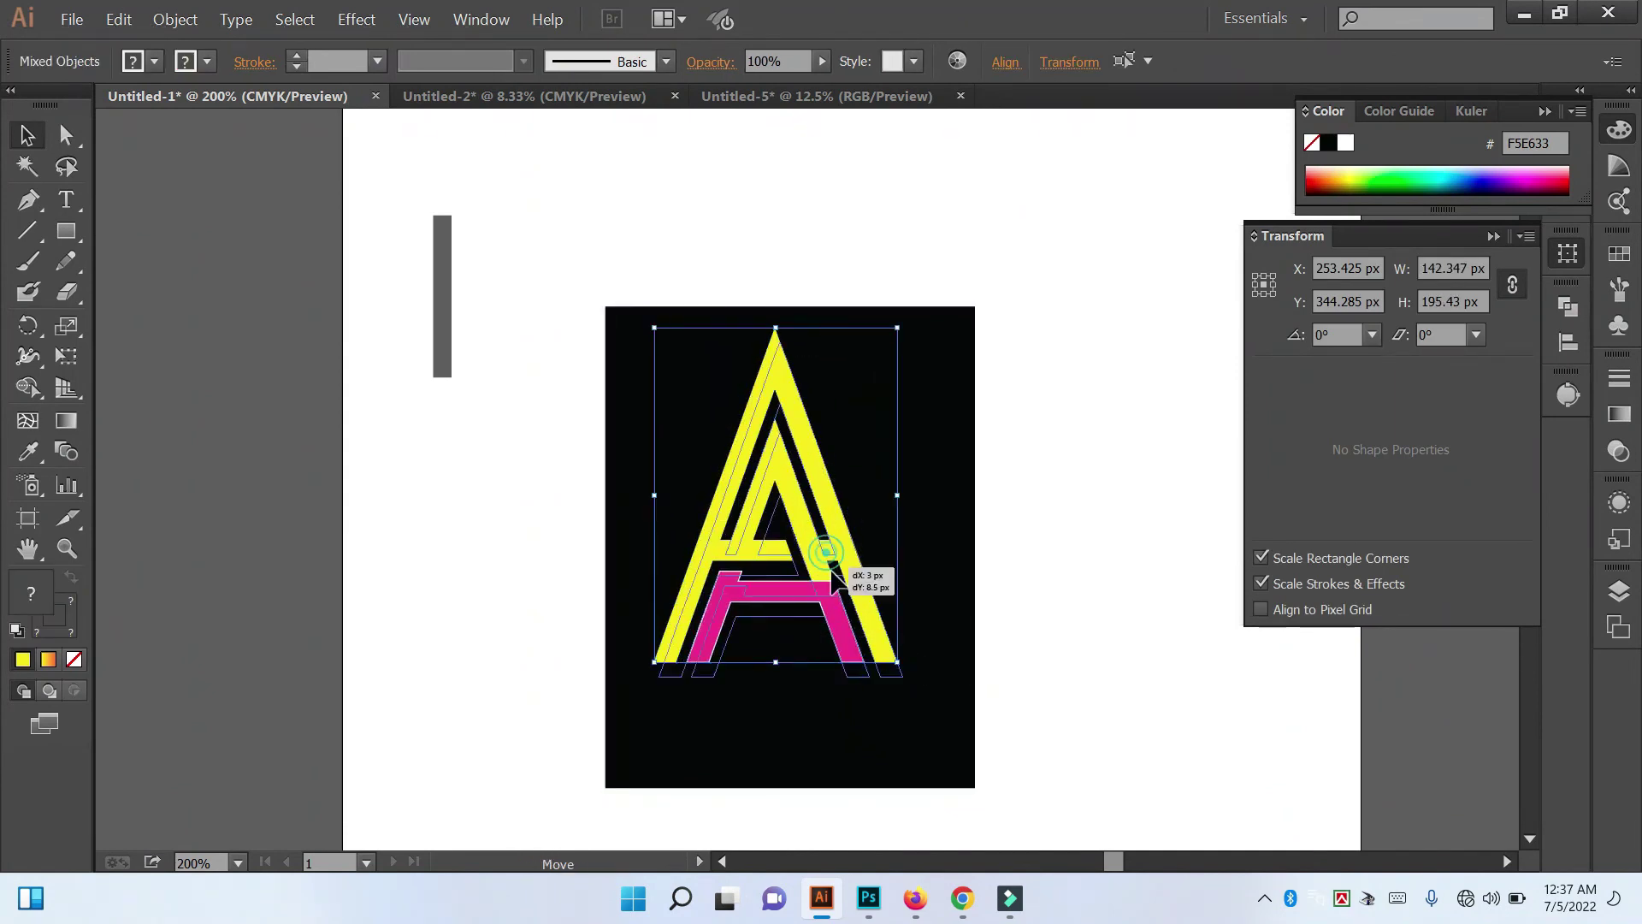
click(1133, 590)
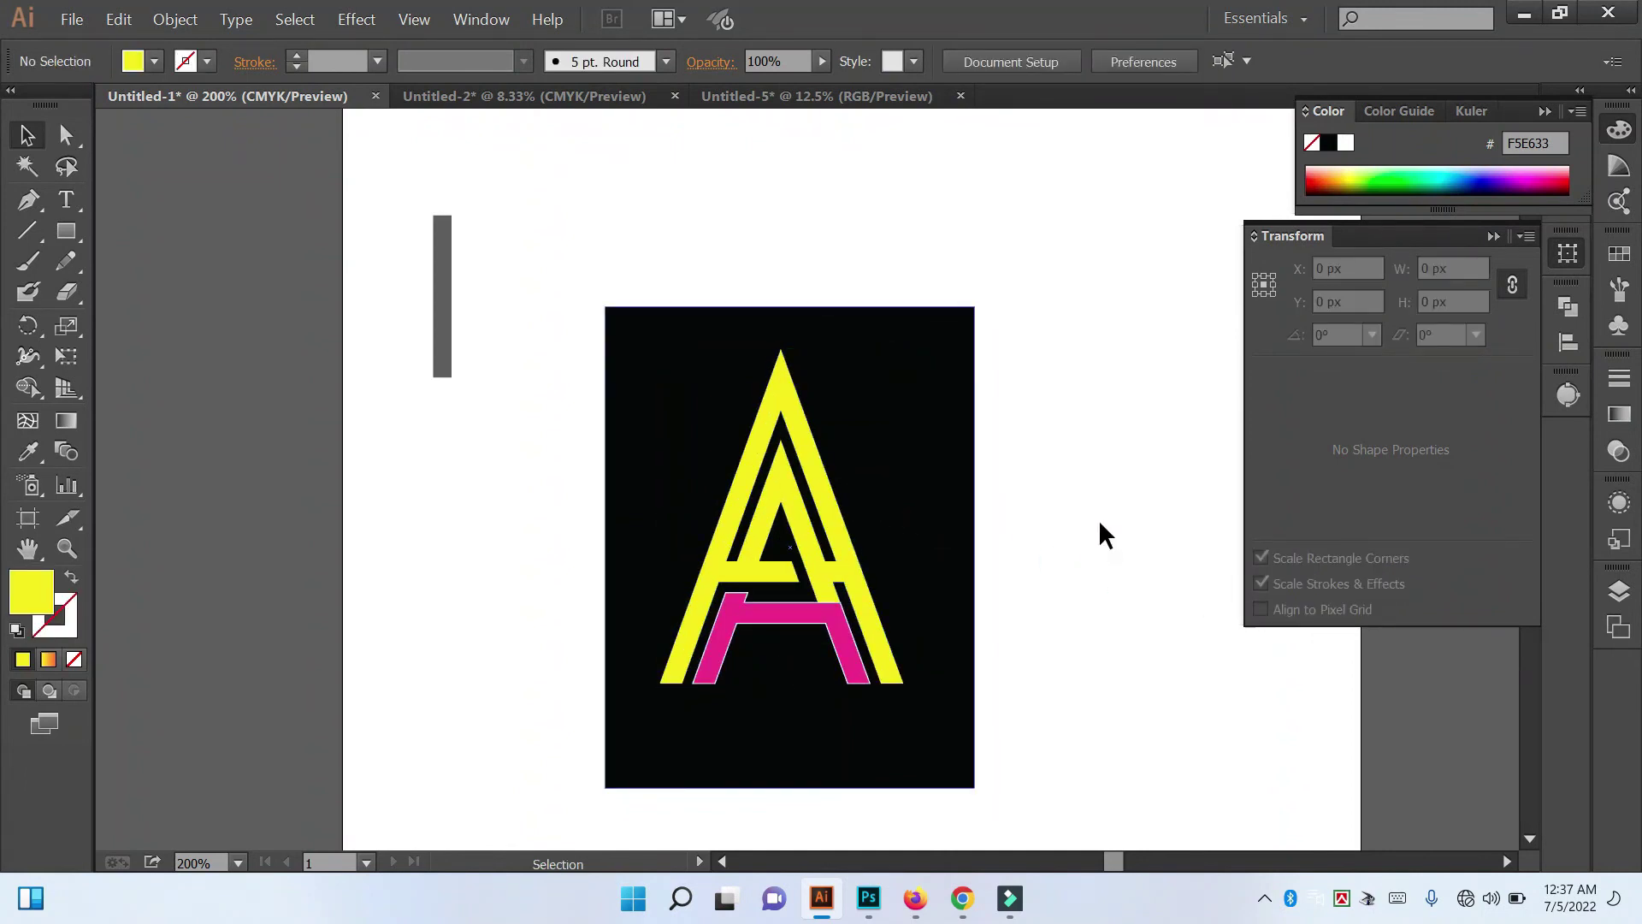